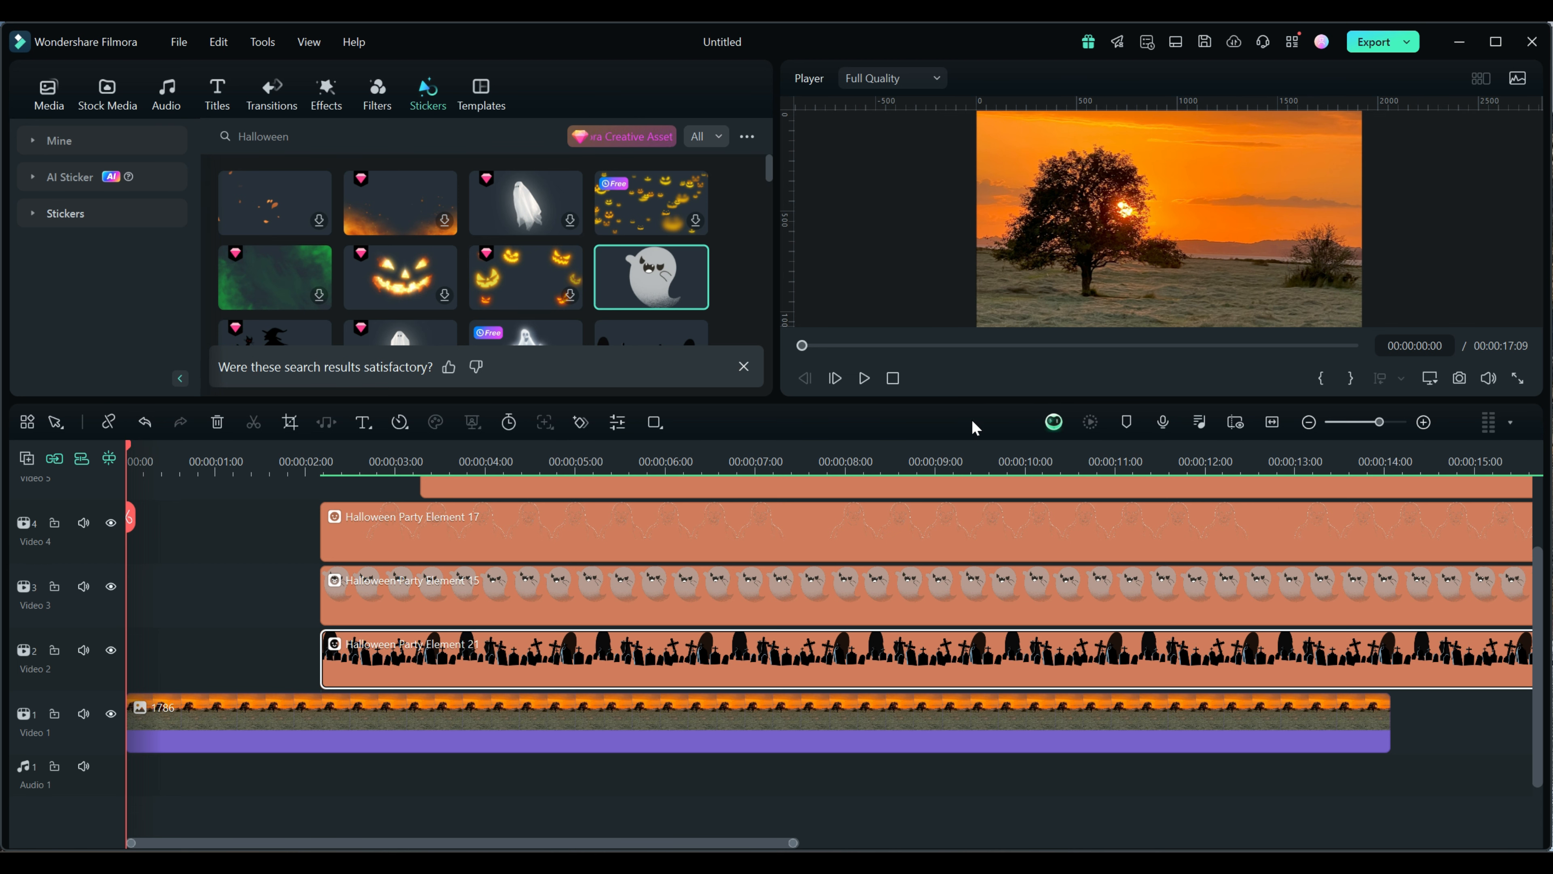
Step: Enlarge the preview area above the timeline and switch the workspace layout to Default and back to Classic
drag(976, 401, 965, 483)
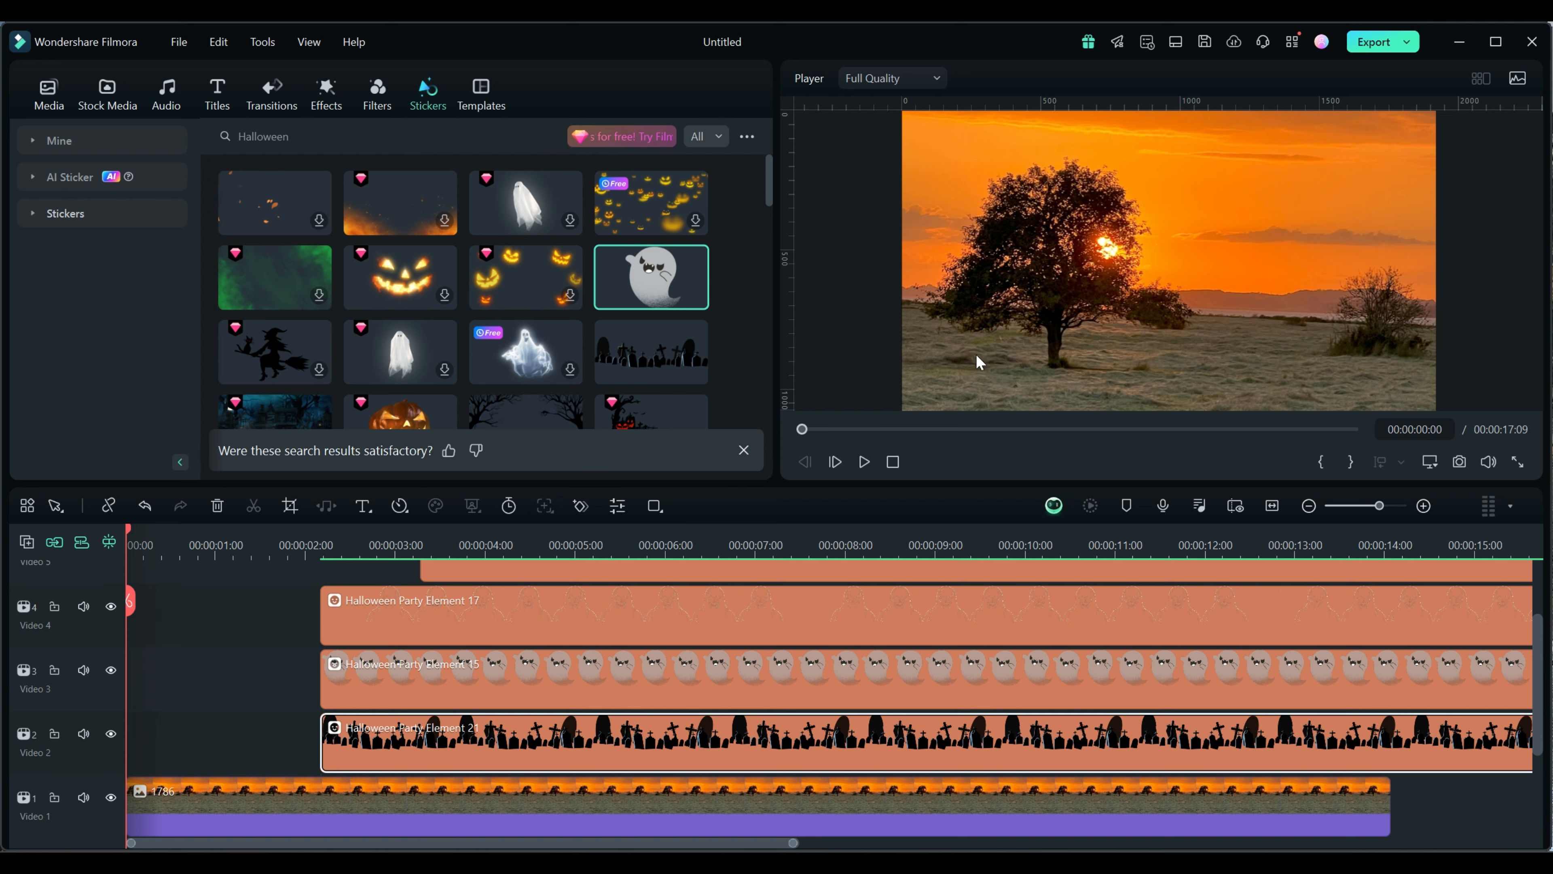
click(1176, 43)
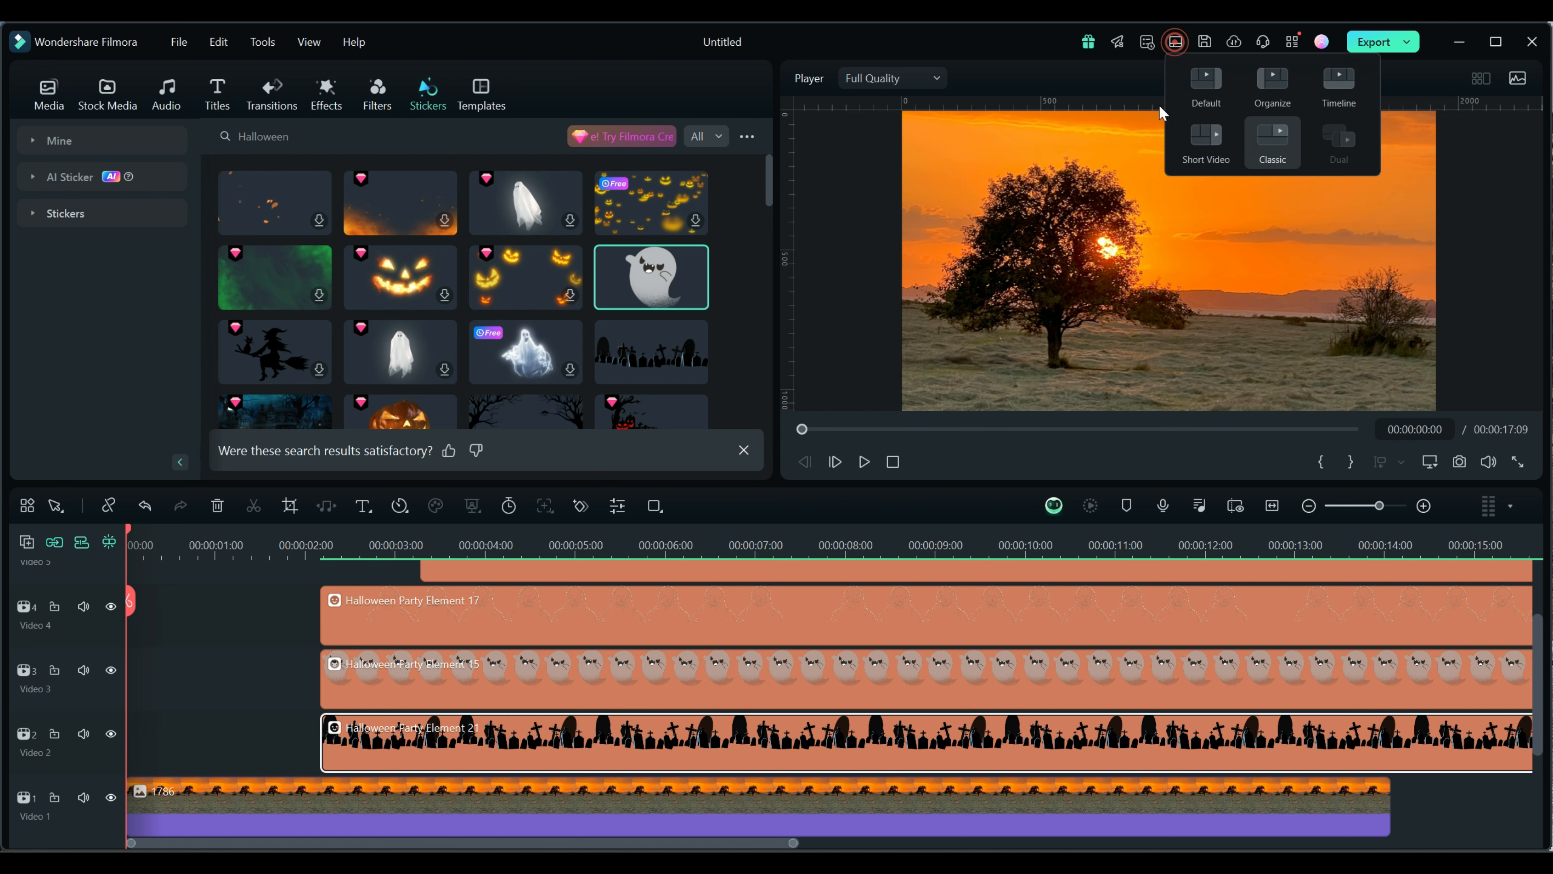
click(1207, 88)
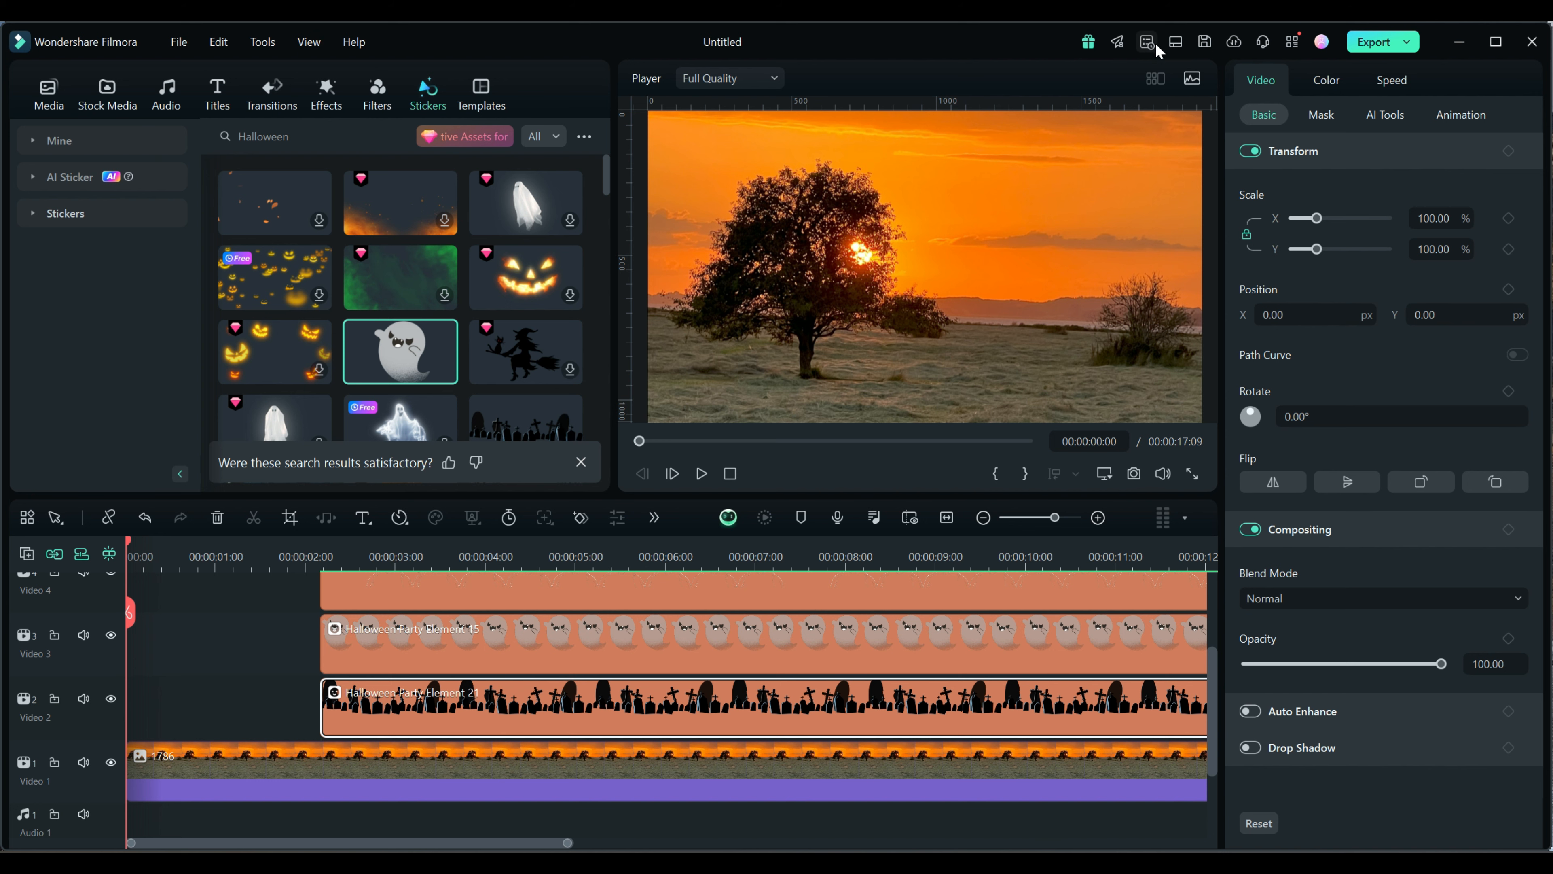
click(1175, 41)
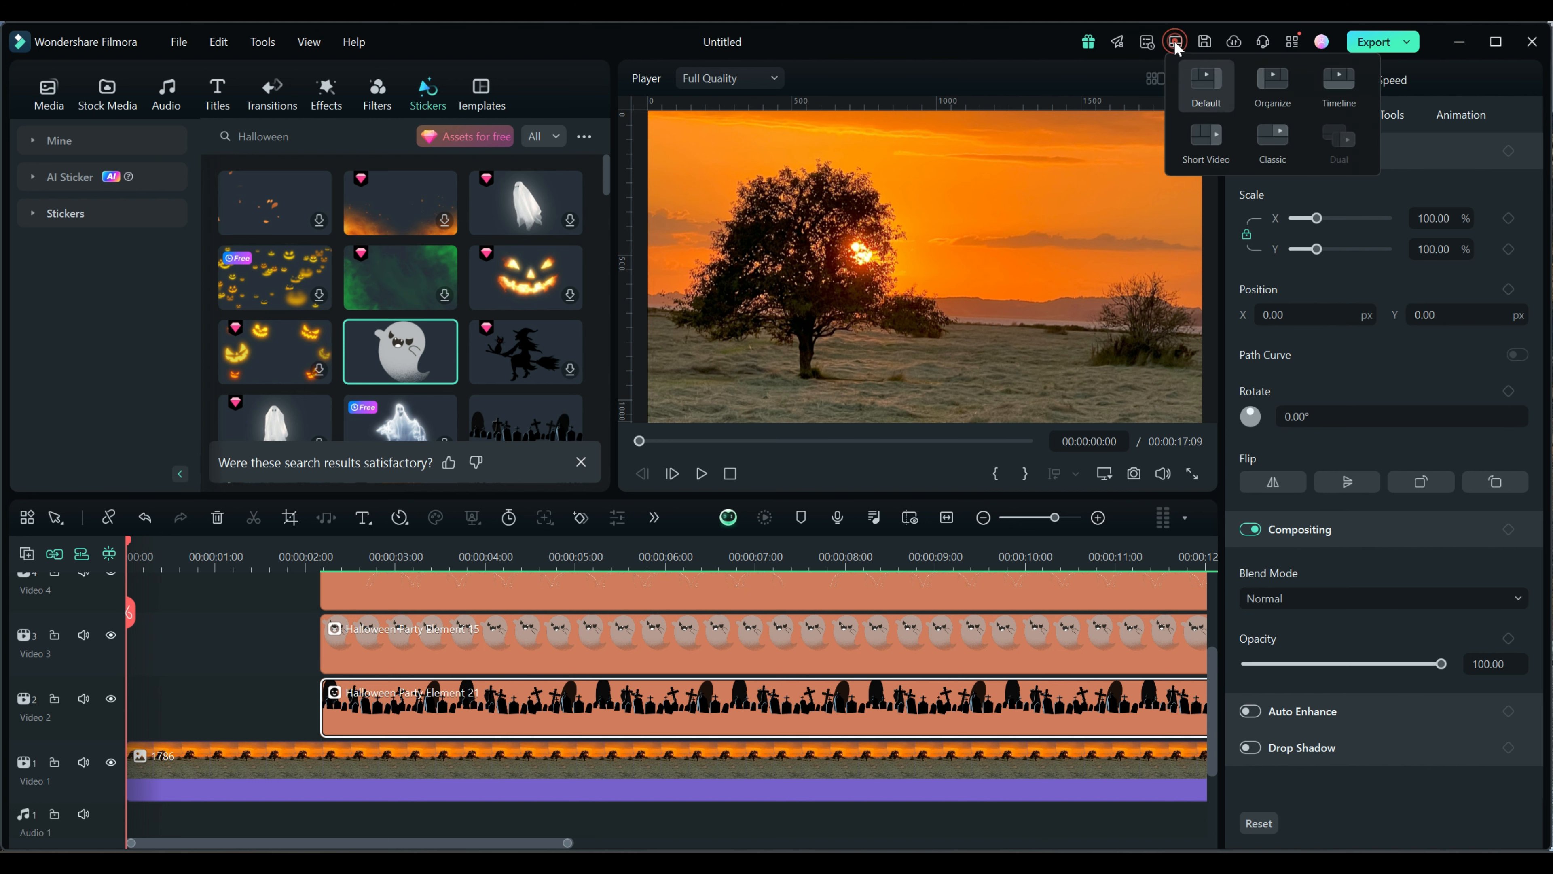
click(1267, 141)
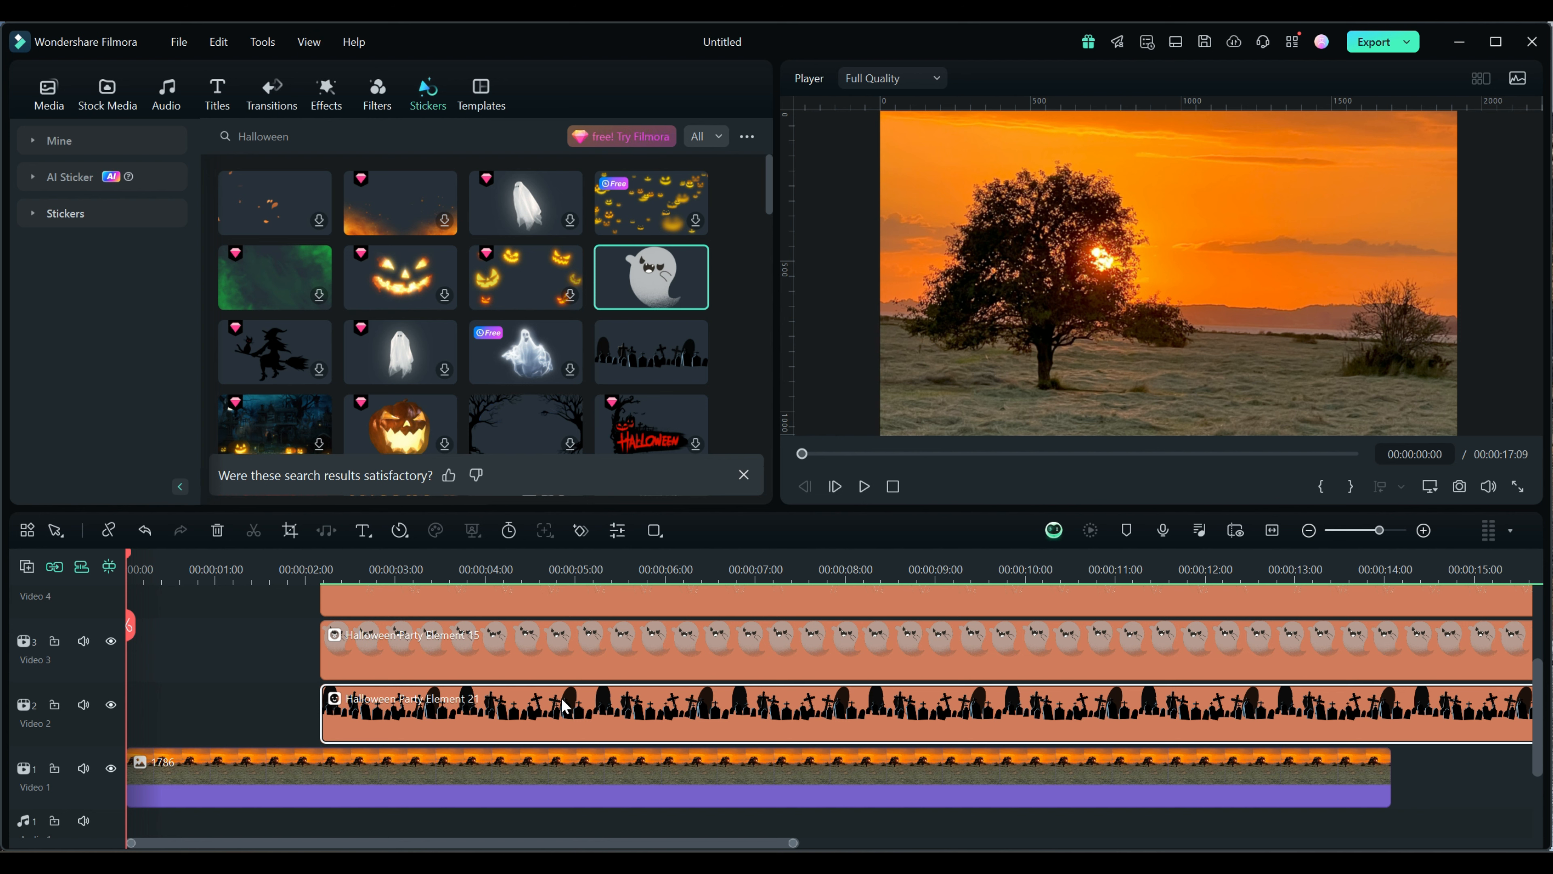
Step: Move the graveyard clip Halloween Party Element 21 on Video 2 to the very start of the timeline
drag(588, 712, 419, 713)
click(139, 723)
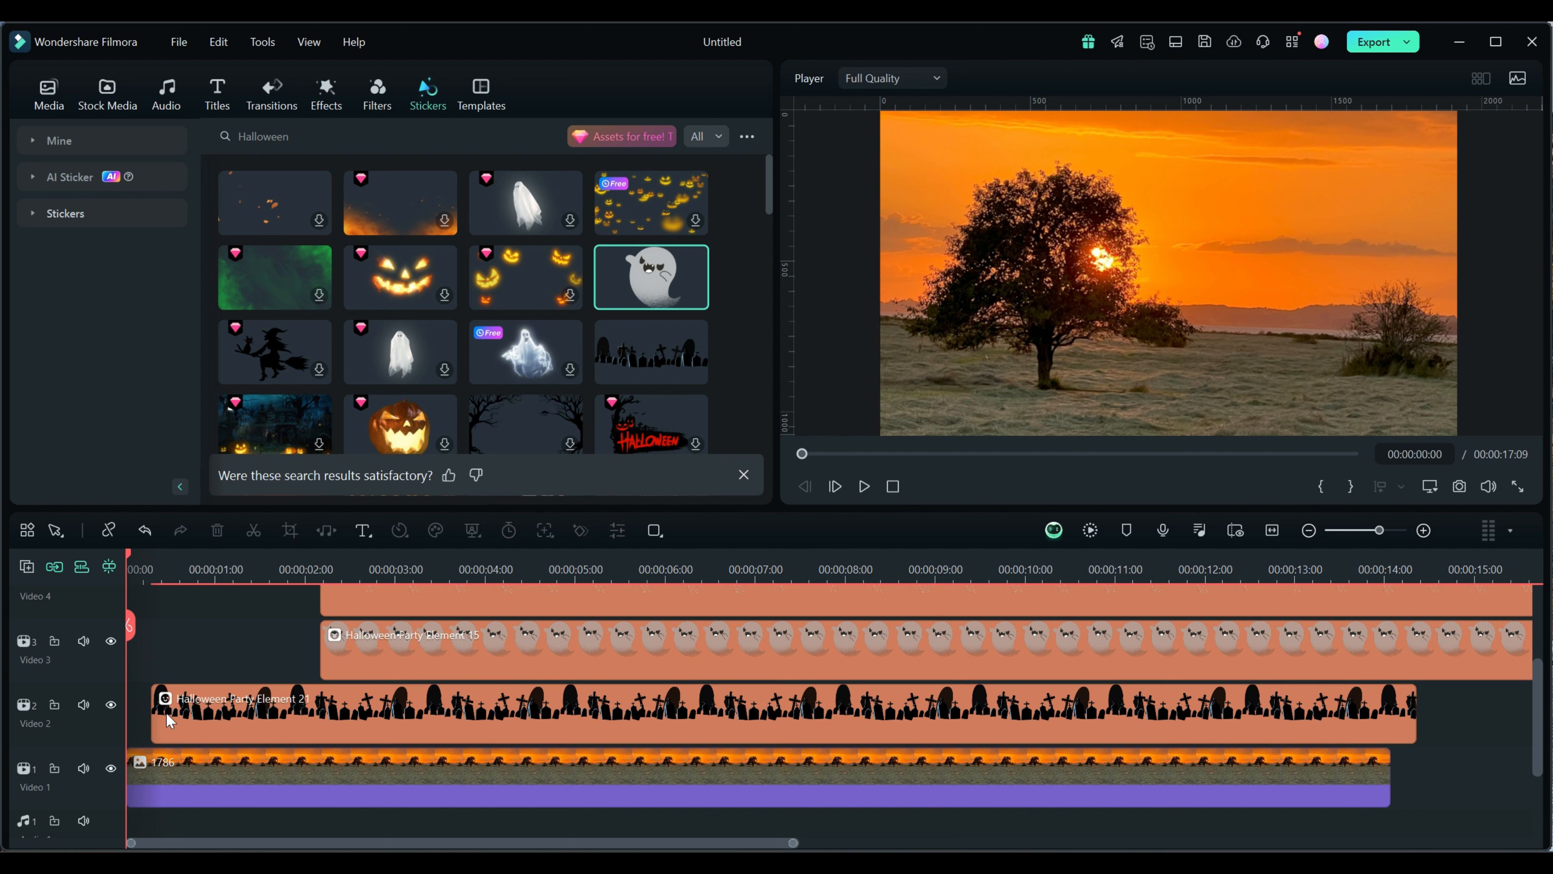
drag(261, 713, 231, 721)
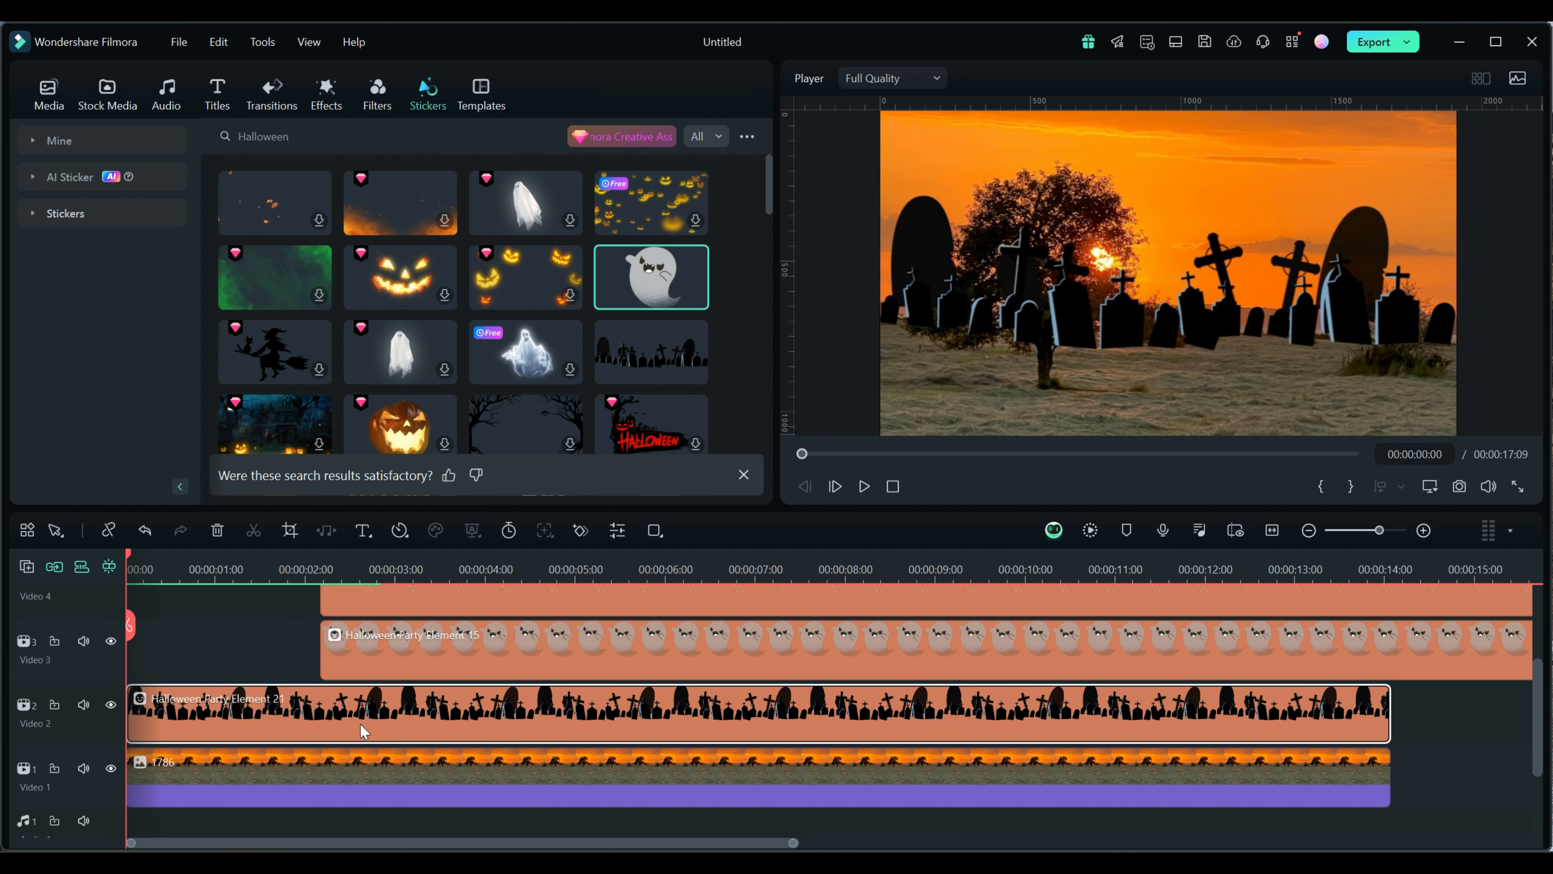
Step: Unlock the graveyard sticker's scale ratio and set its scale to 97.30% for X and 87.84% for Y
click(1034, 344)
double_click(1032, 333)
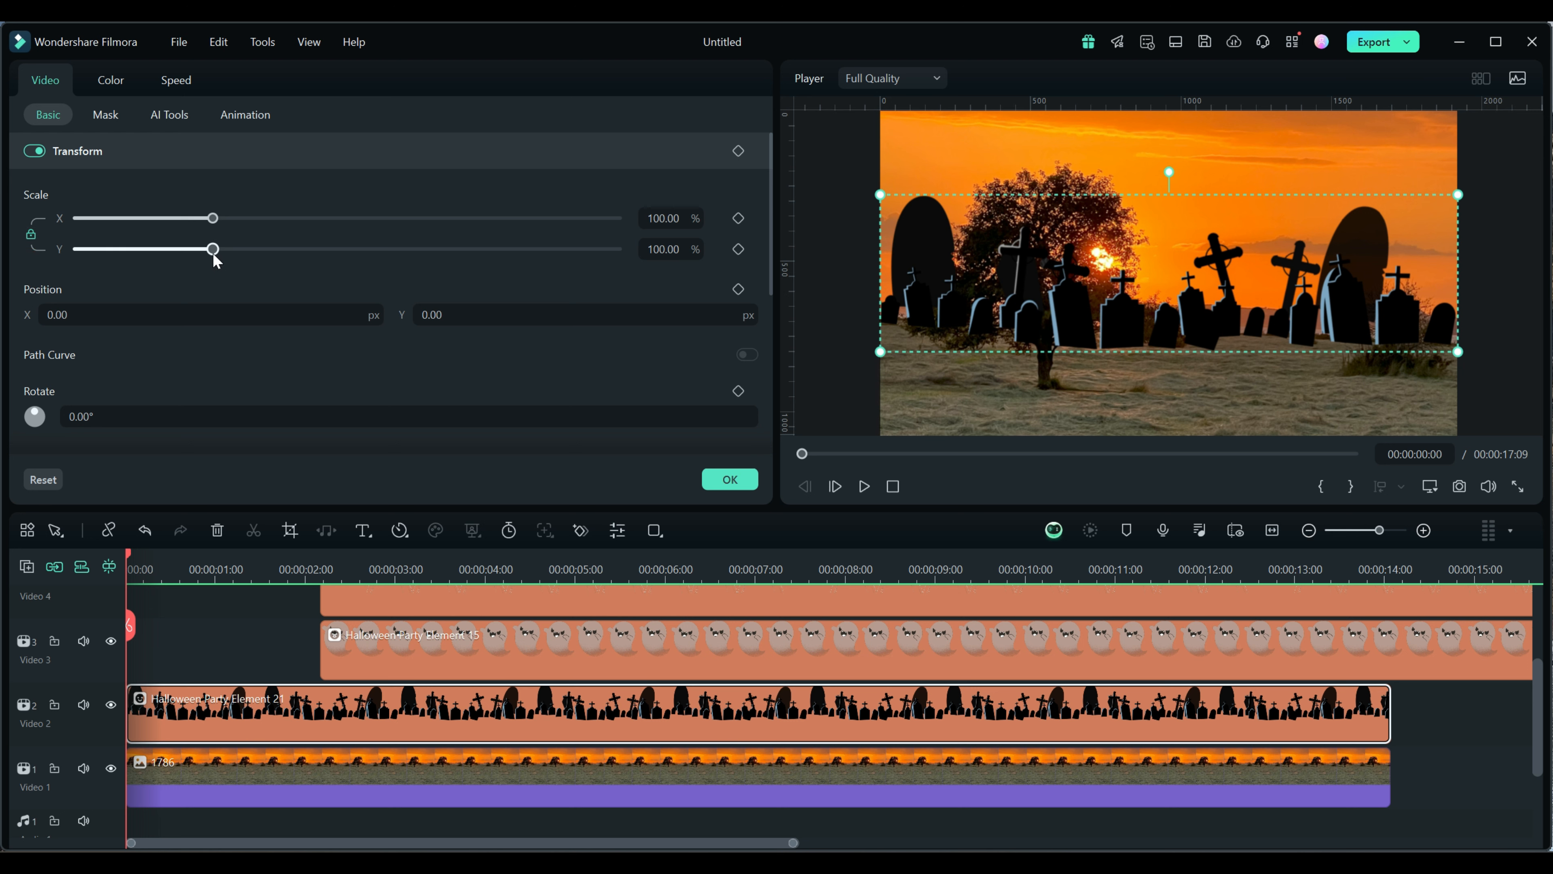
mouse_move(214, 252)
mouse_down()
mouse_move(181, 251)
mouse_move(201, 251)
mouse_up()
click(31, 235)
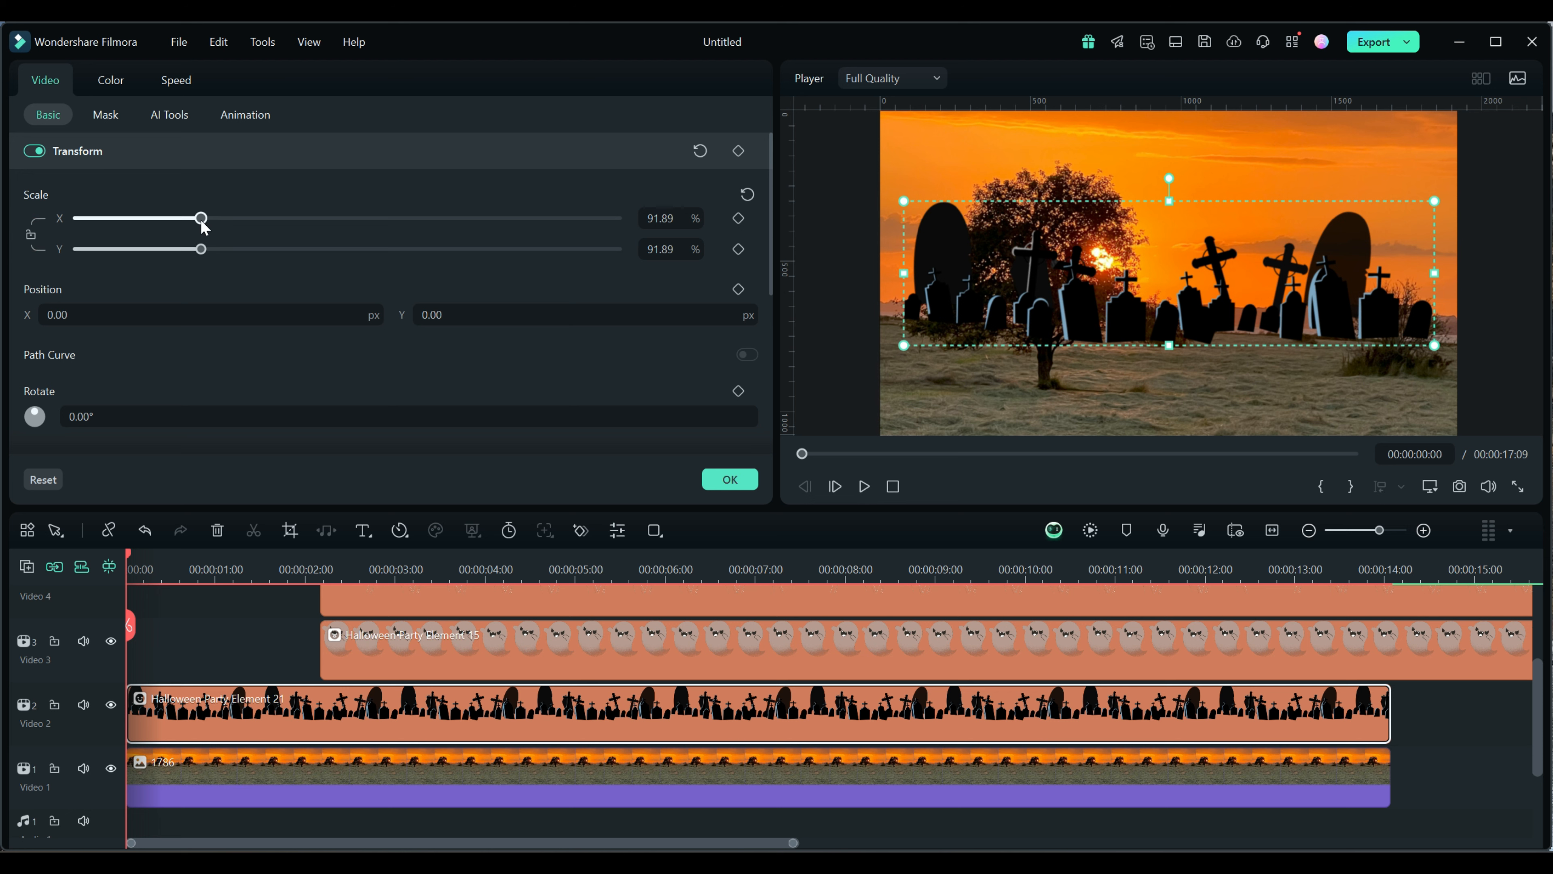
drag(202, 219, 210, 221)
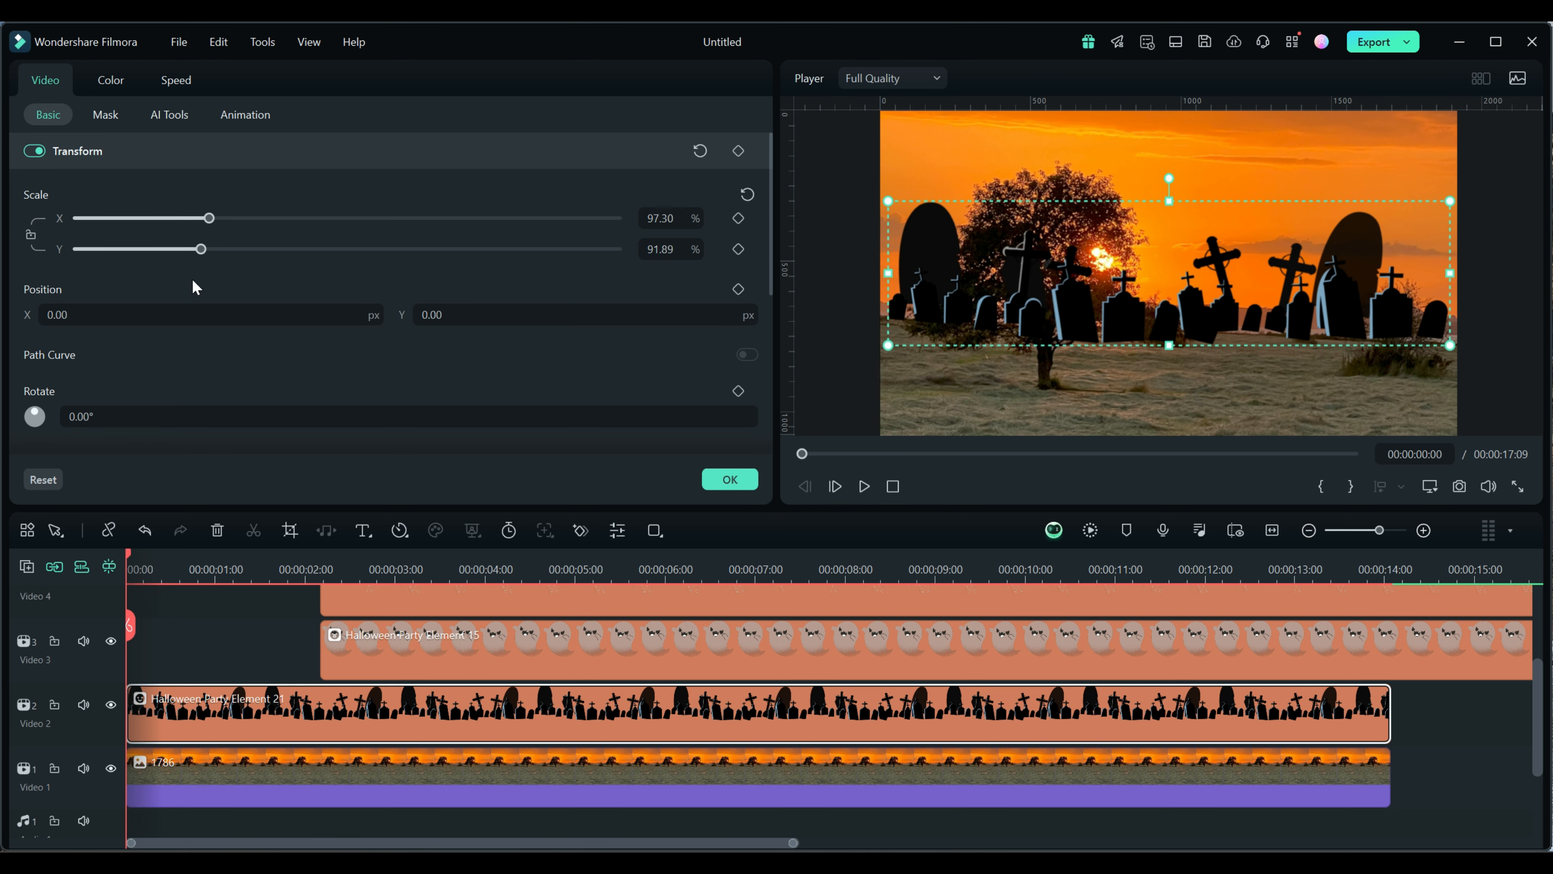
drag(202, 250, 197, 251)
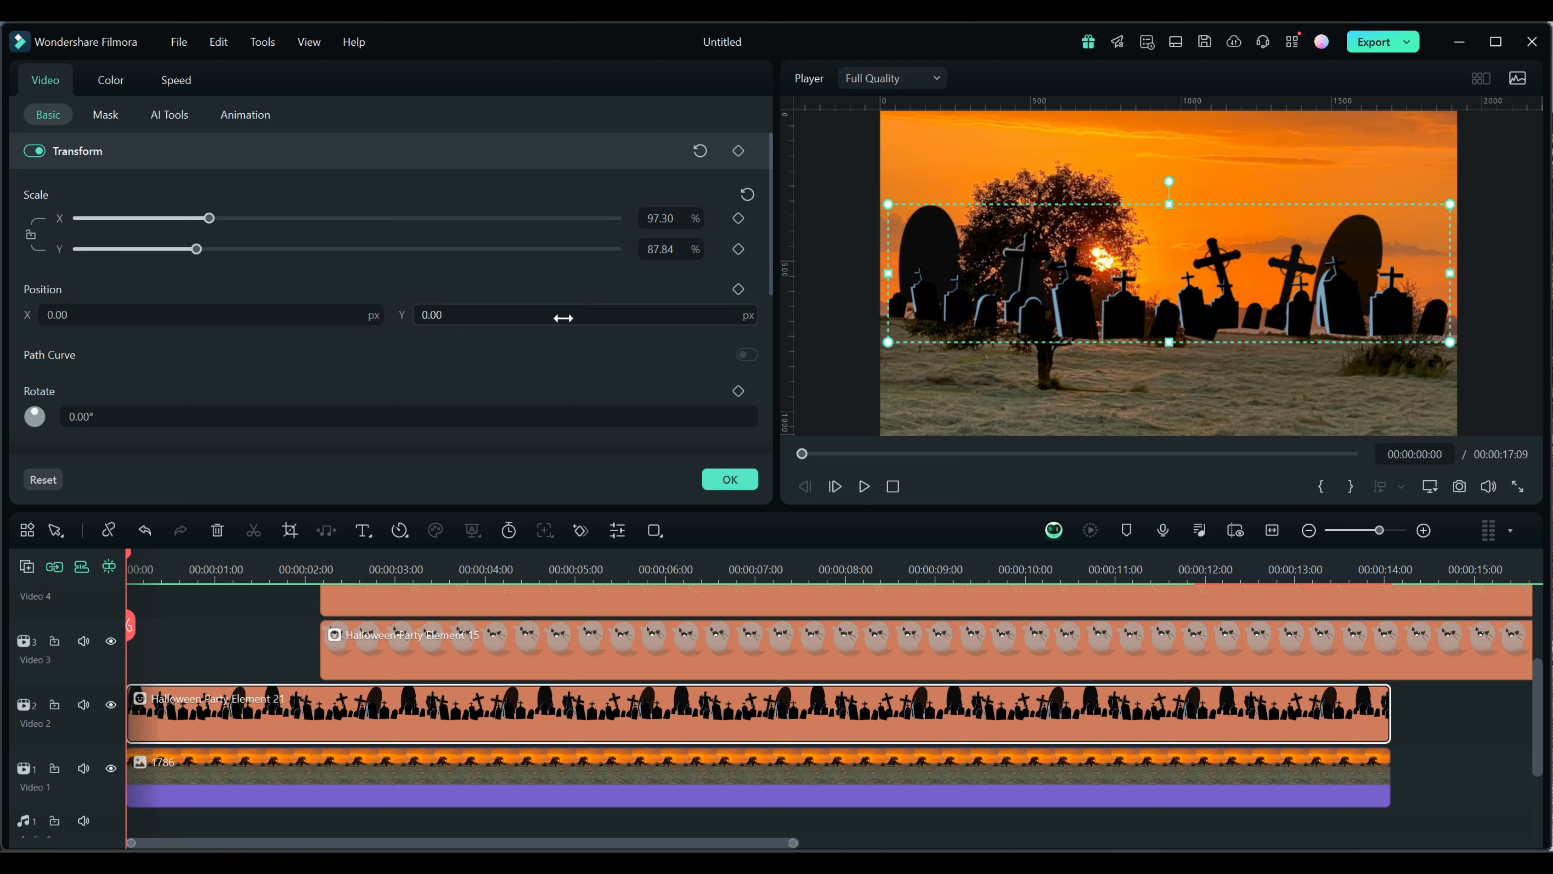
Step: Lower the graveyard sticker to Y position -351 and reduce its scale to 84.46% for X and 73.65% for Y
drag(563, 317, 362, 317)
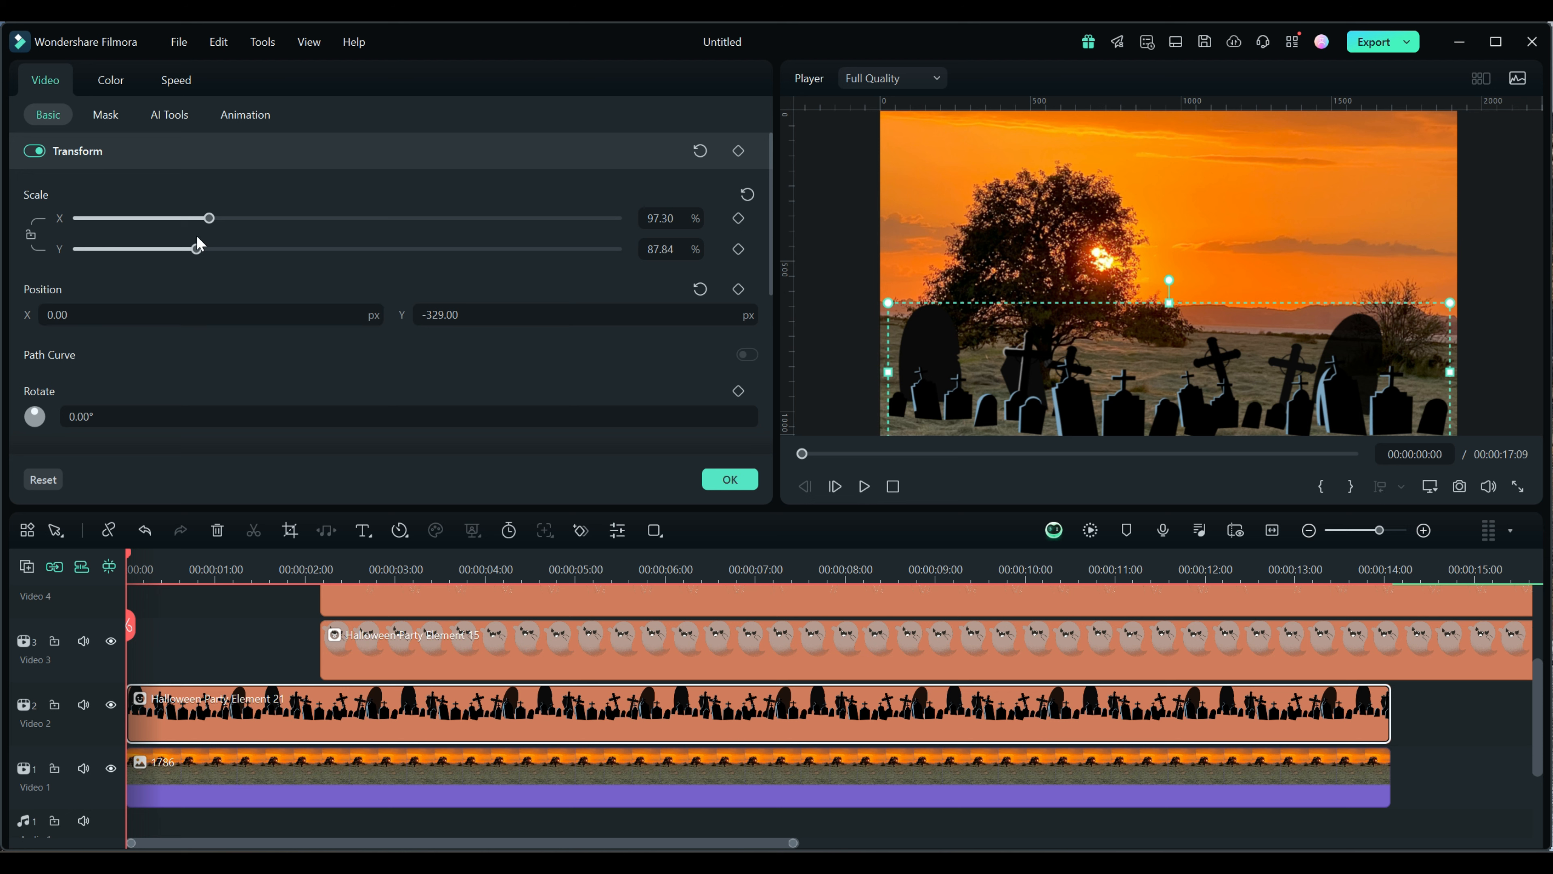
mouse_move(196, 250)
mouse_down()
mouse_move(177, 249)
mouse_move(208, 219)
mouse_move(193, 220)
mouse_up()
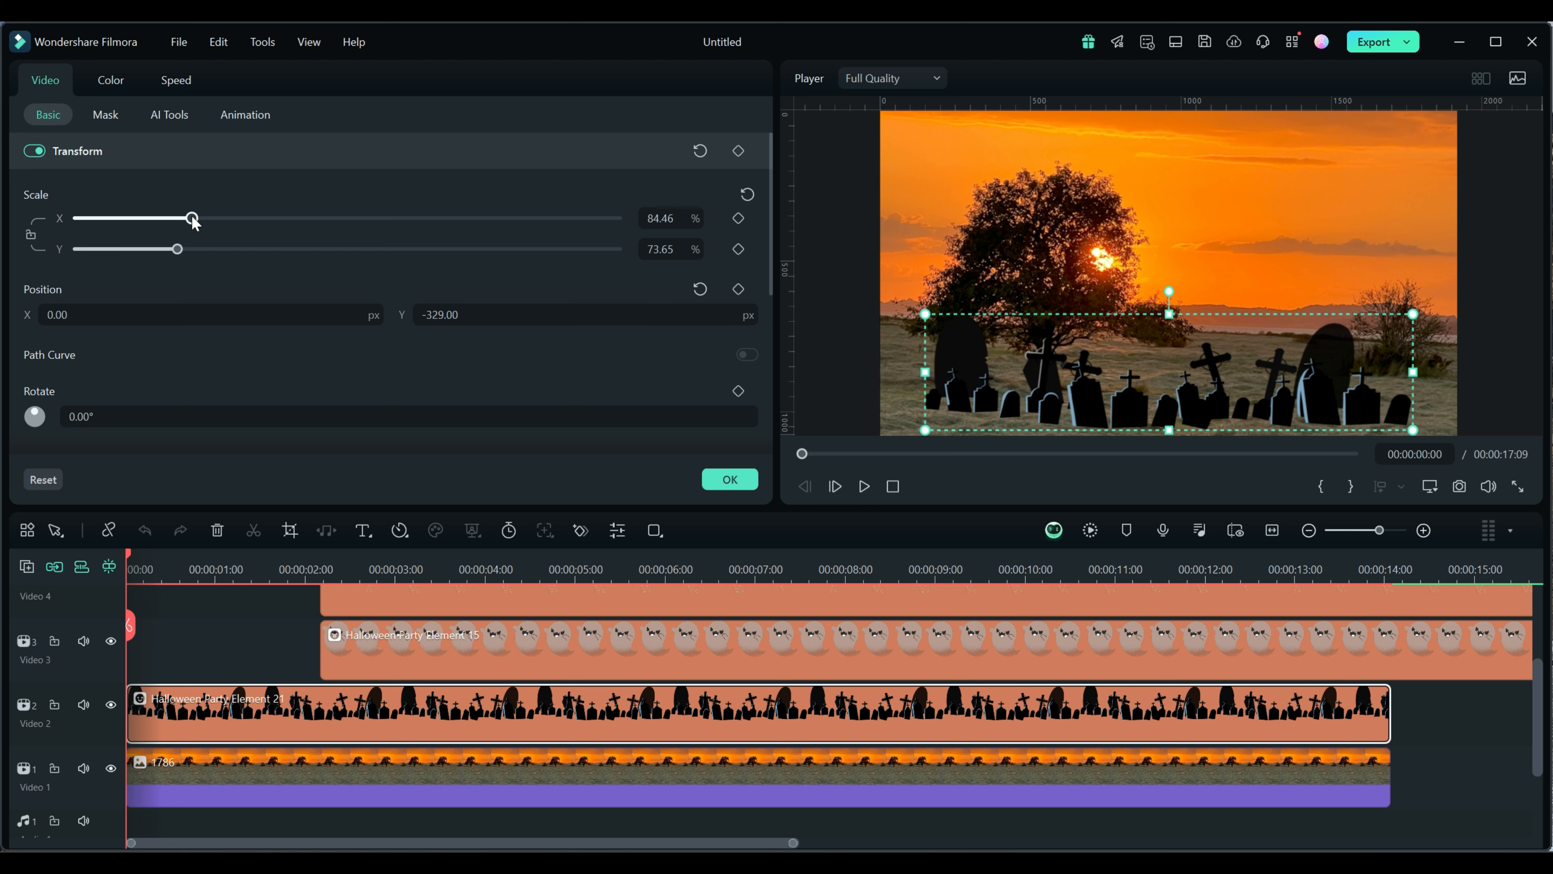
drag(495, 316, 485, 316)
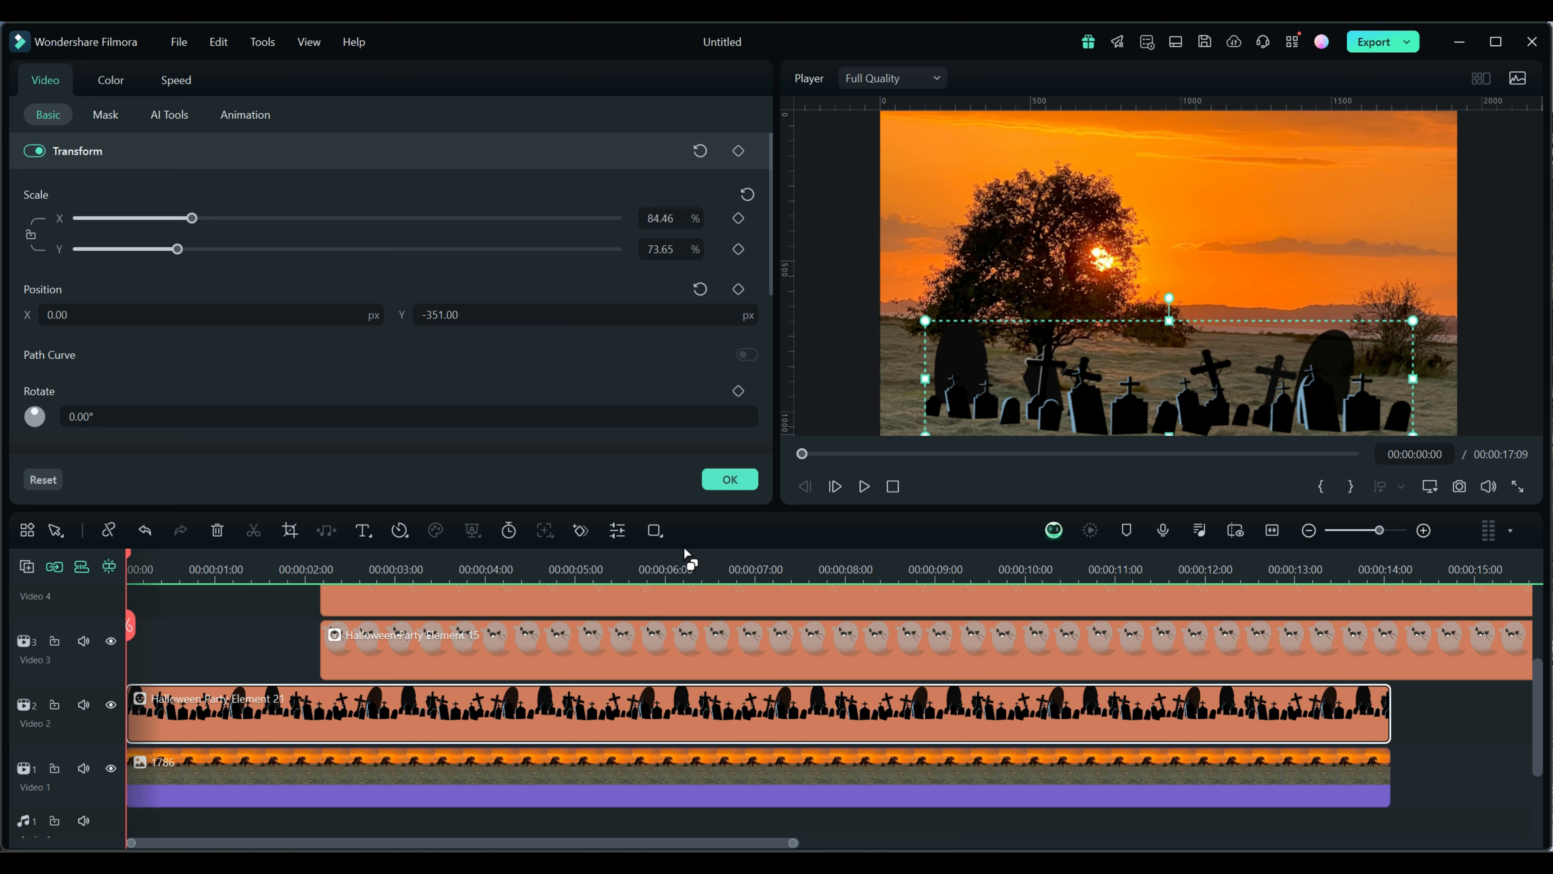
Step: Fade in the graveyard sticker with opacity keyframes of 0 at the start and 100 at 00:00:02:00
drag(769, 252, 762, 424)
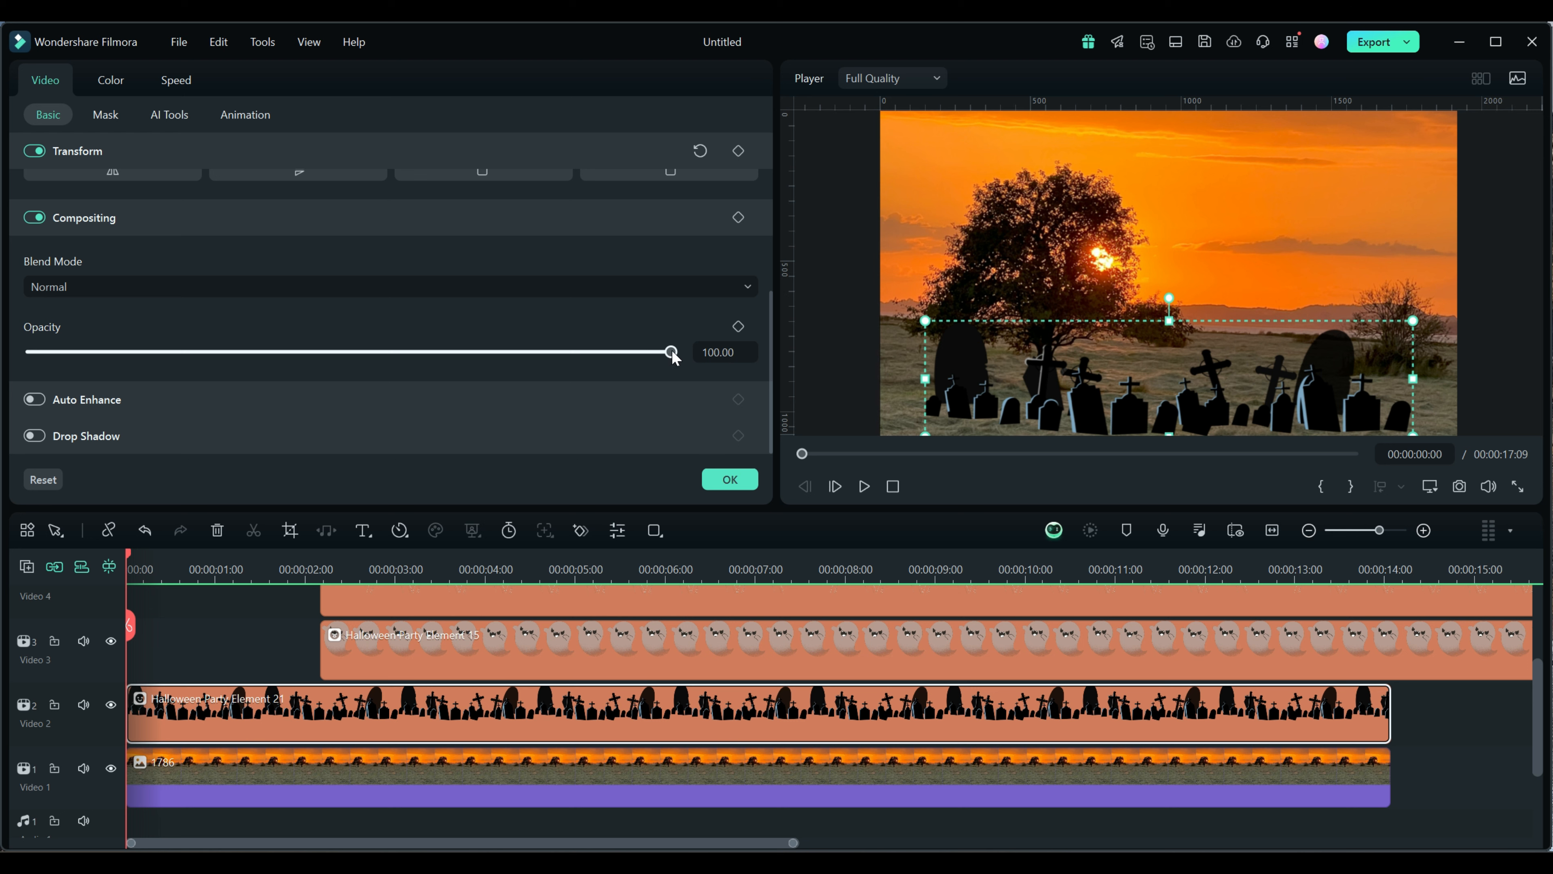
drag(672, 352, 31, 353)
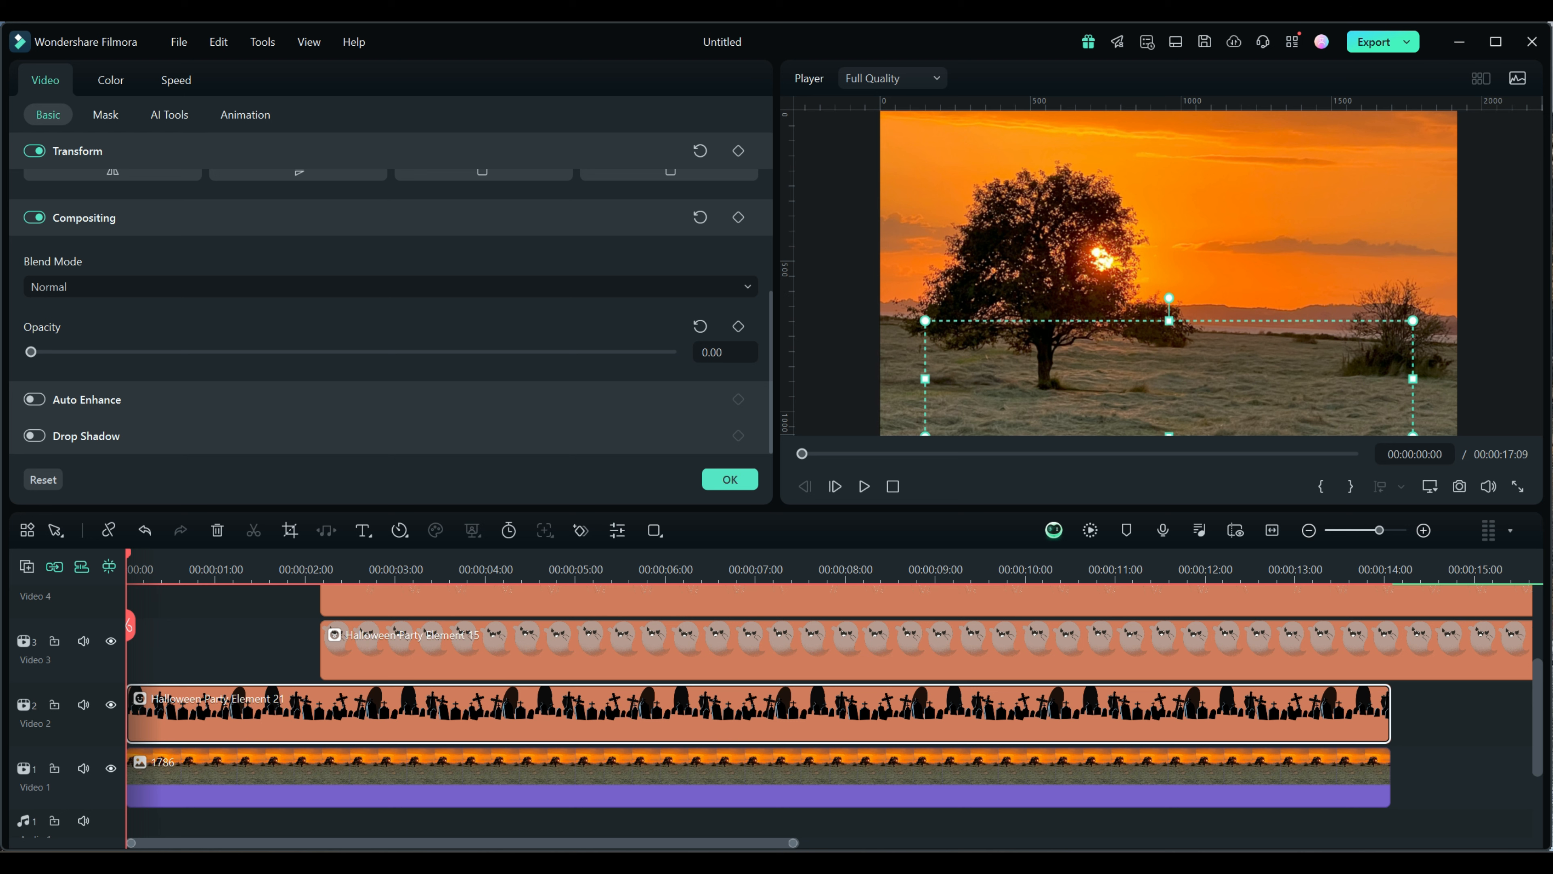
click(739, 327)
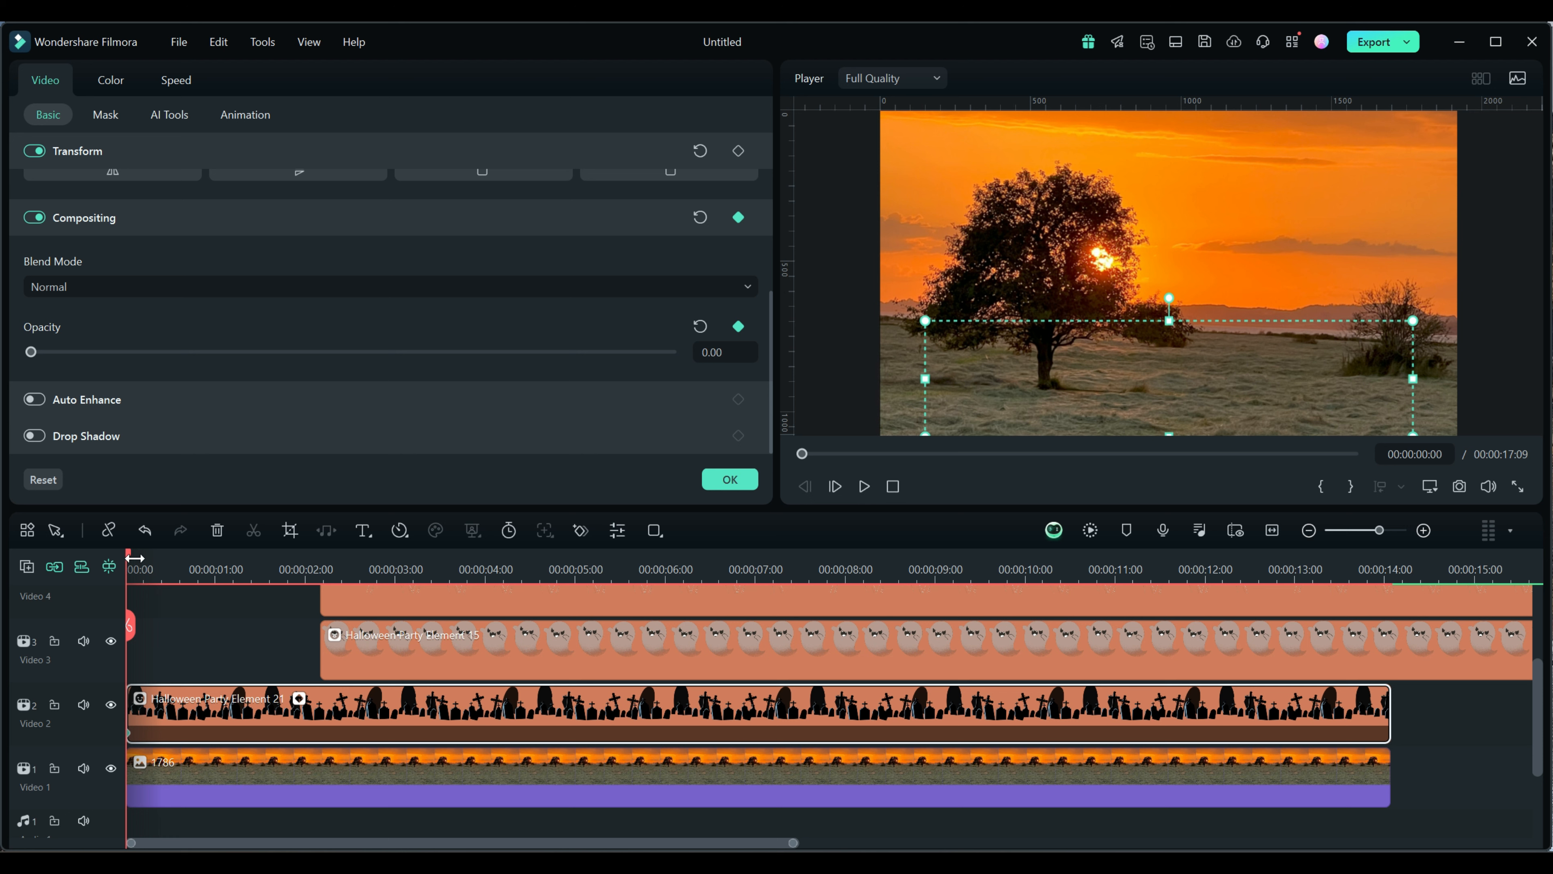
drag(137, 556, 306, 575)
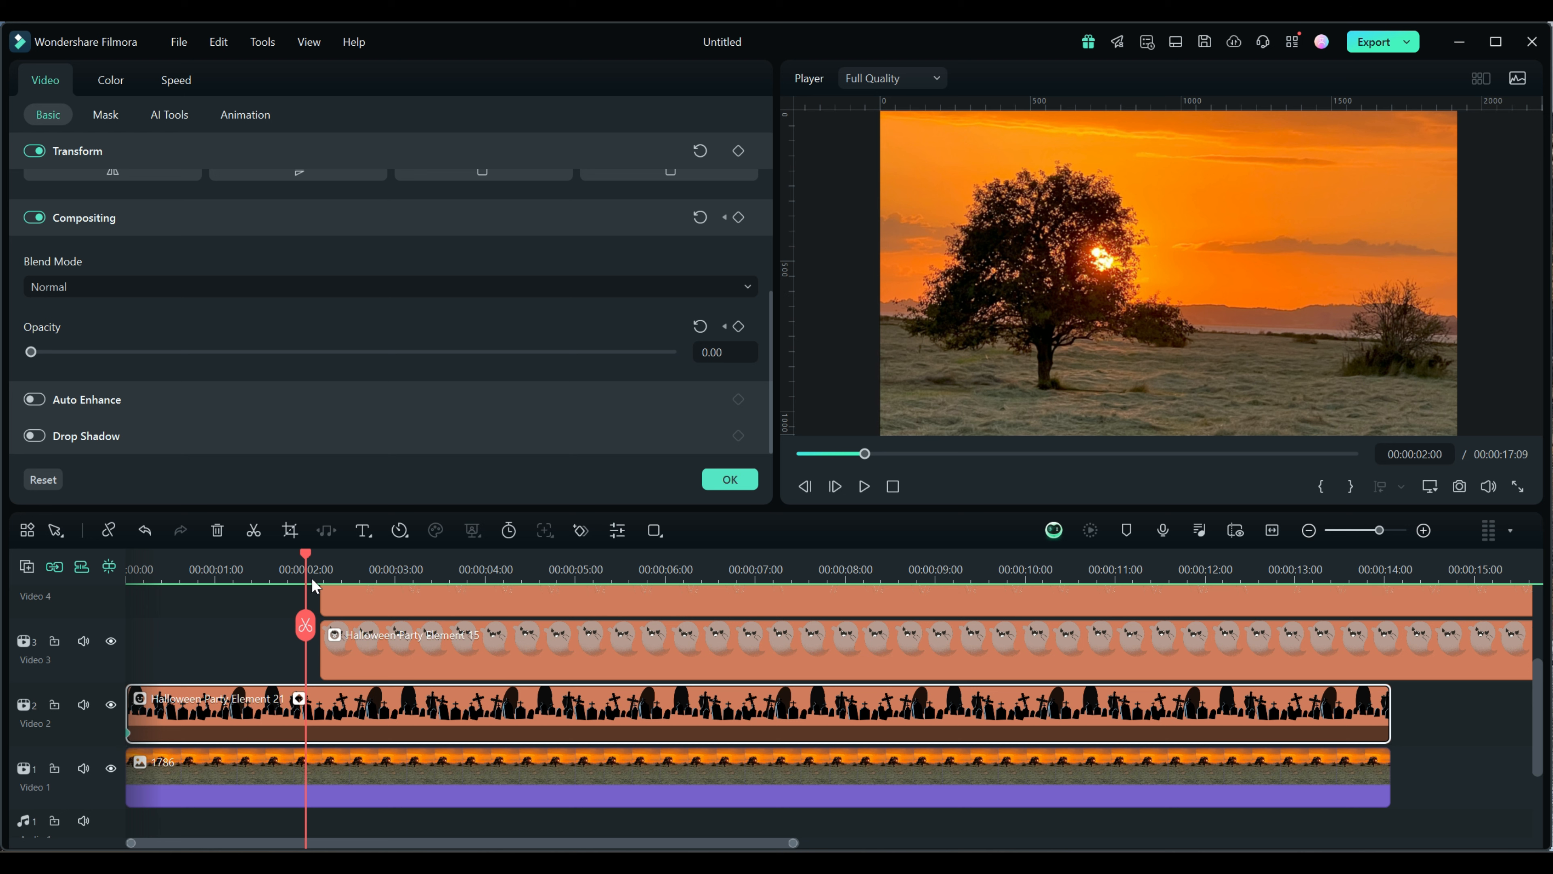
drag(31, 352, 694, 366)
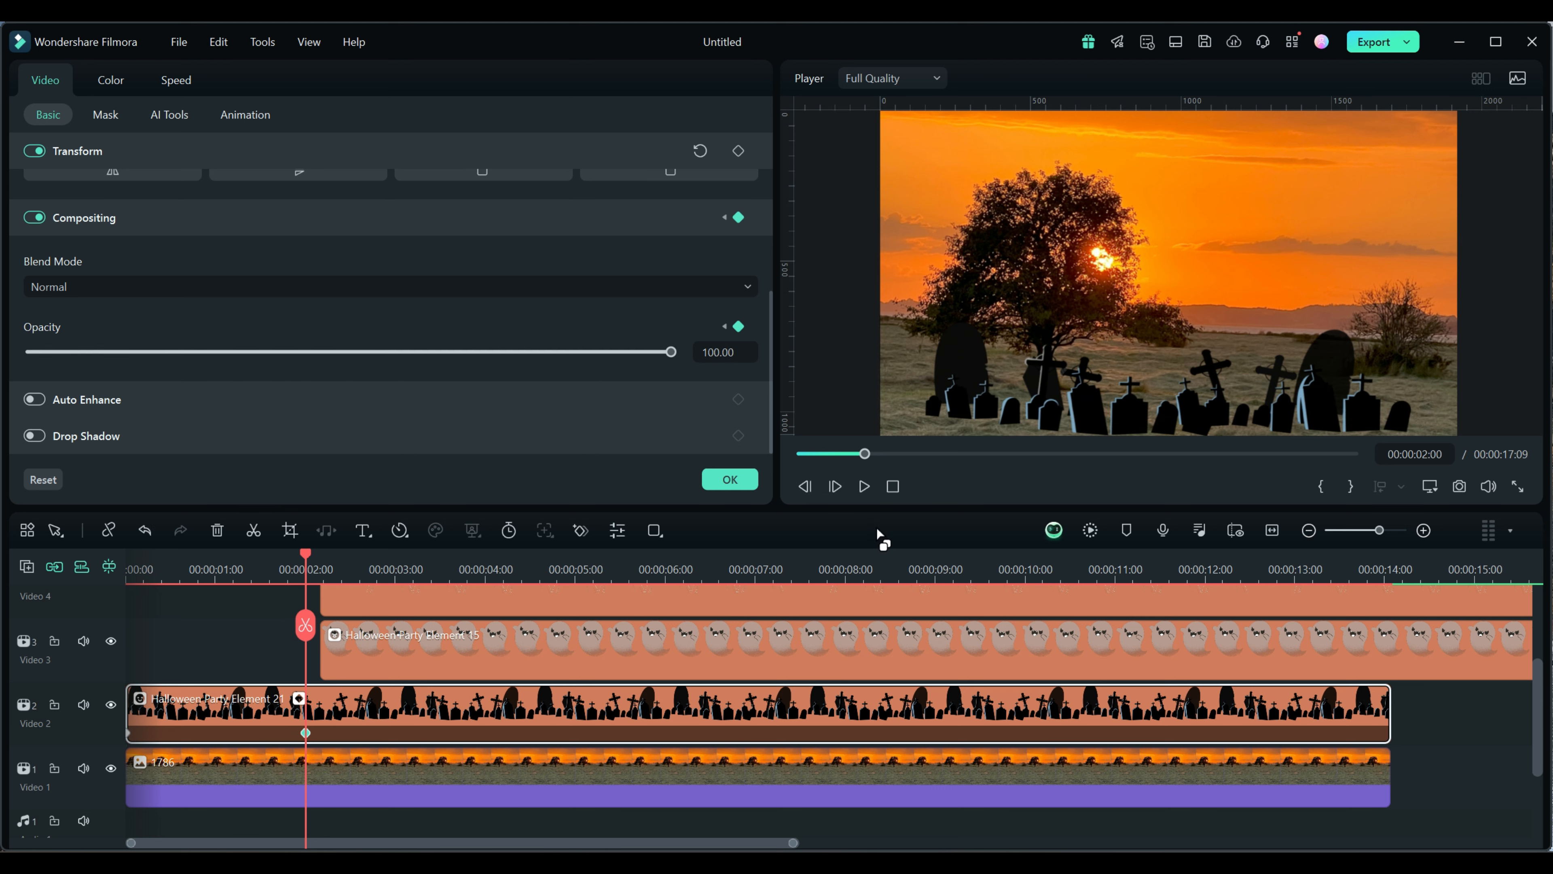
Step: Play the graveyard fade-in from the beginning of the timeline and pause it just before two seconds
click(892, 485)
click(866, 485)
click(865, 484)
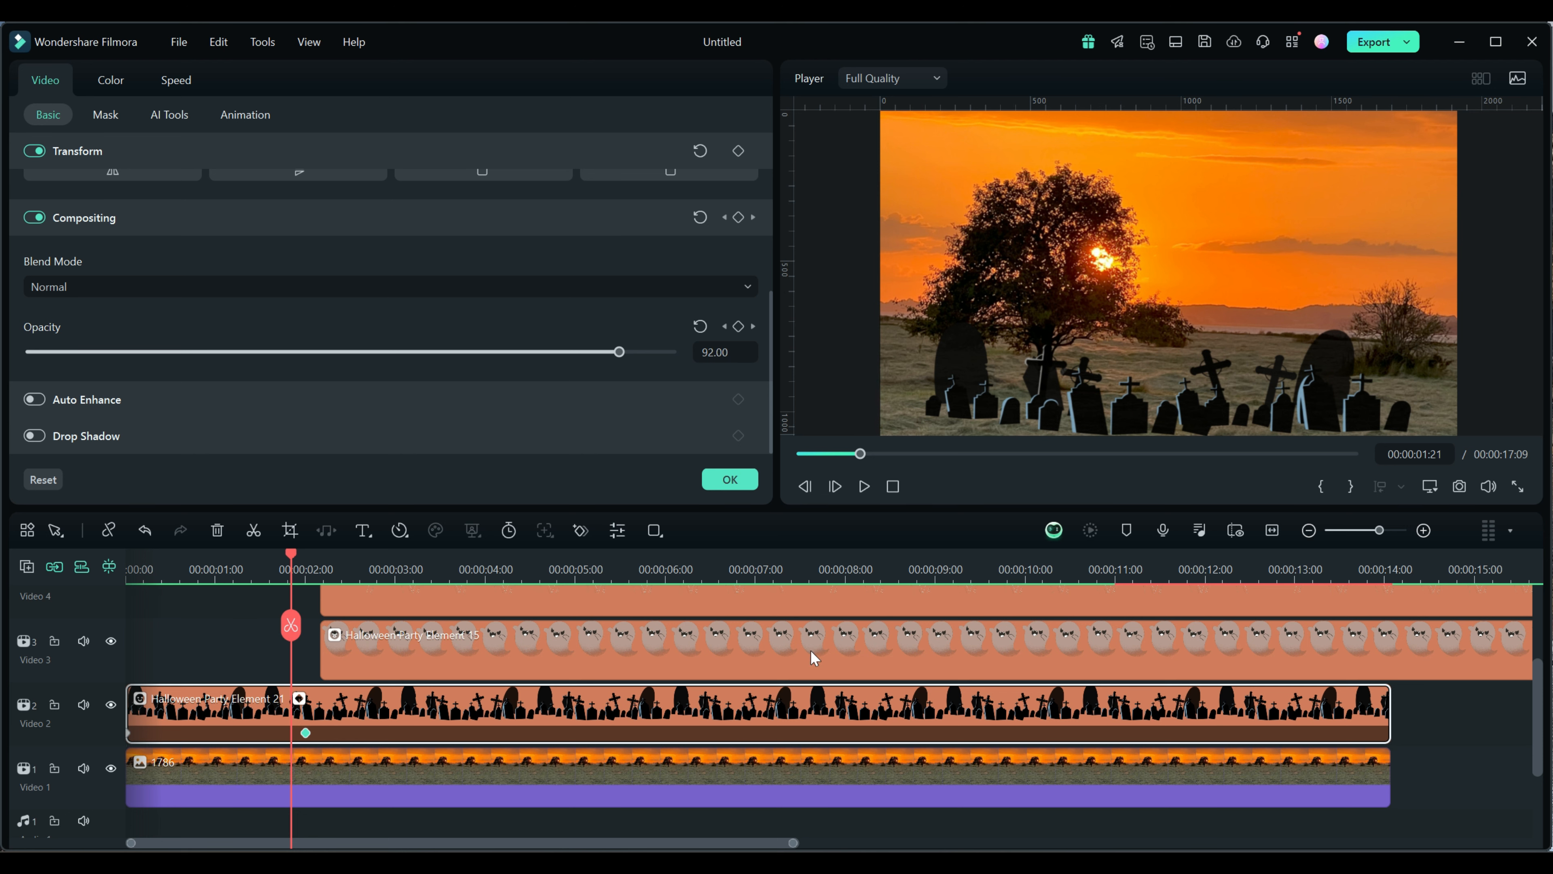
Step: Align the start of the Scary Pumpkin Head clip with Element 17 and shift the Halloween Party Element 15 ghost clip to start at two seconds
scroll(817, 660, up, 2)
drag(879, 636, 779, 630)
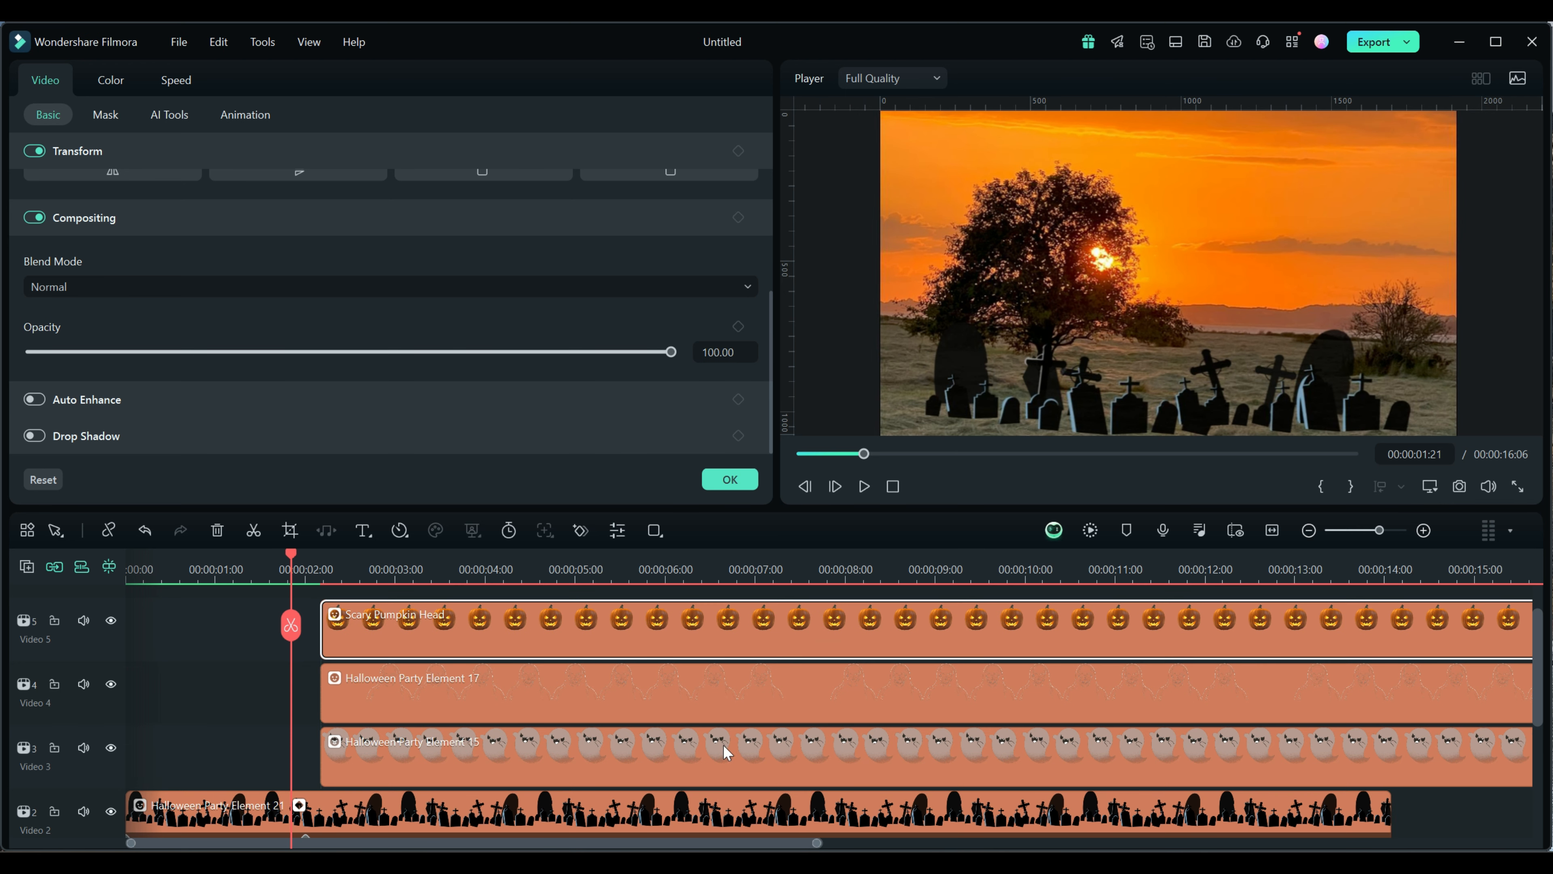
click(854, 758)
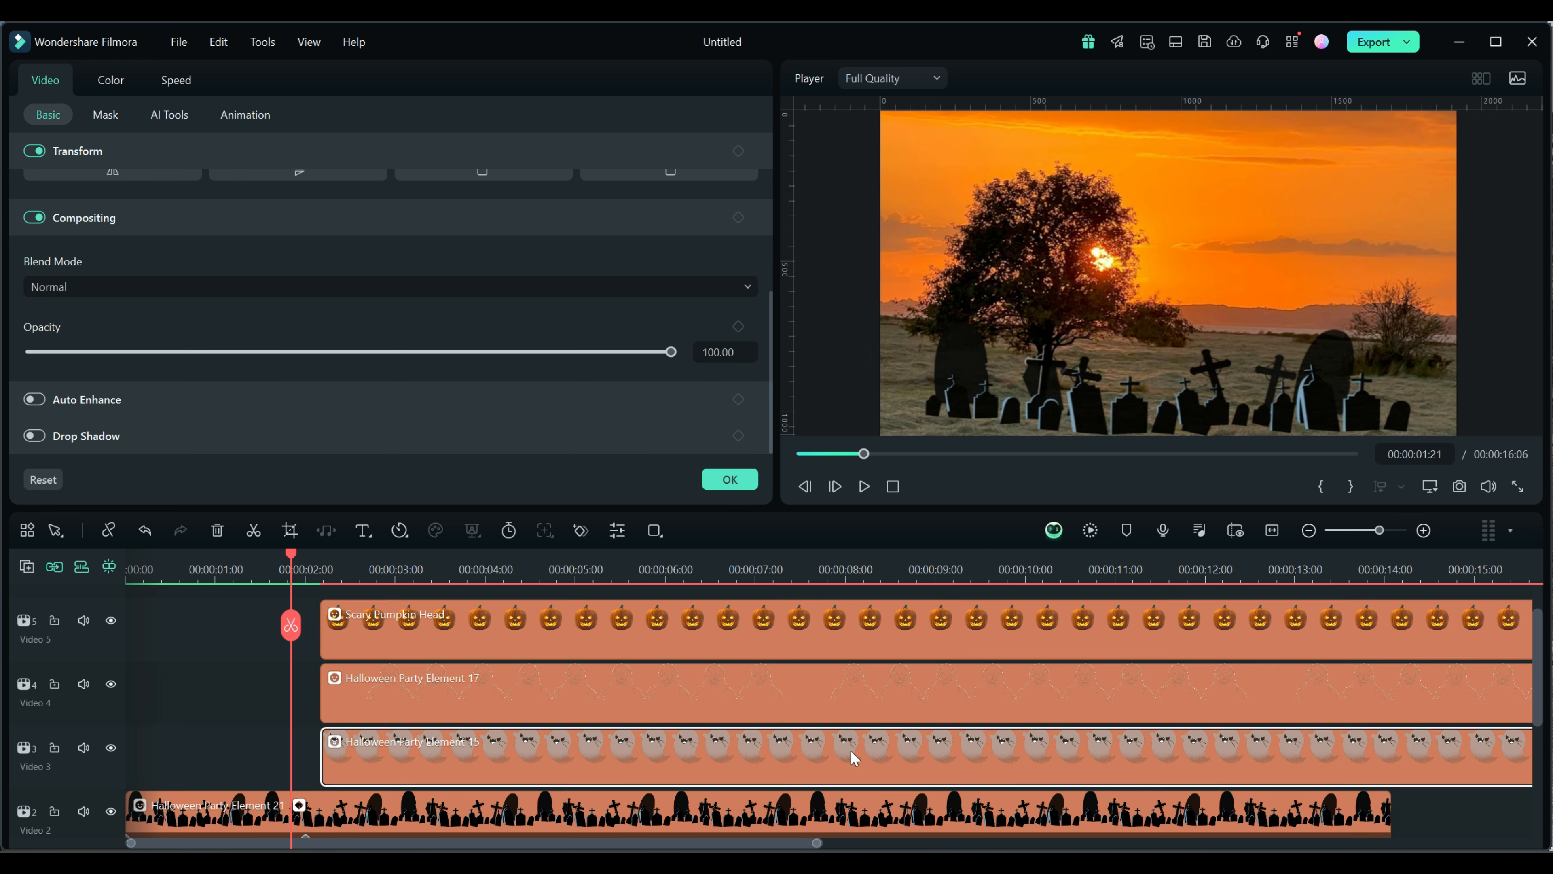
mouse_move(853, 757)
mouse_down()
mouse_move(658, 756)
mouse_move(839, 754)
mouse_up()
scroll(789, 814, down, 3)
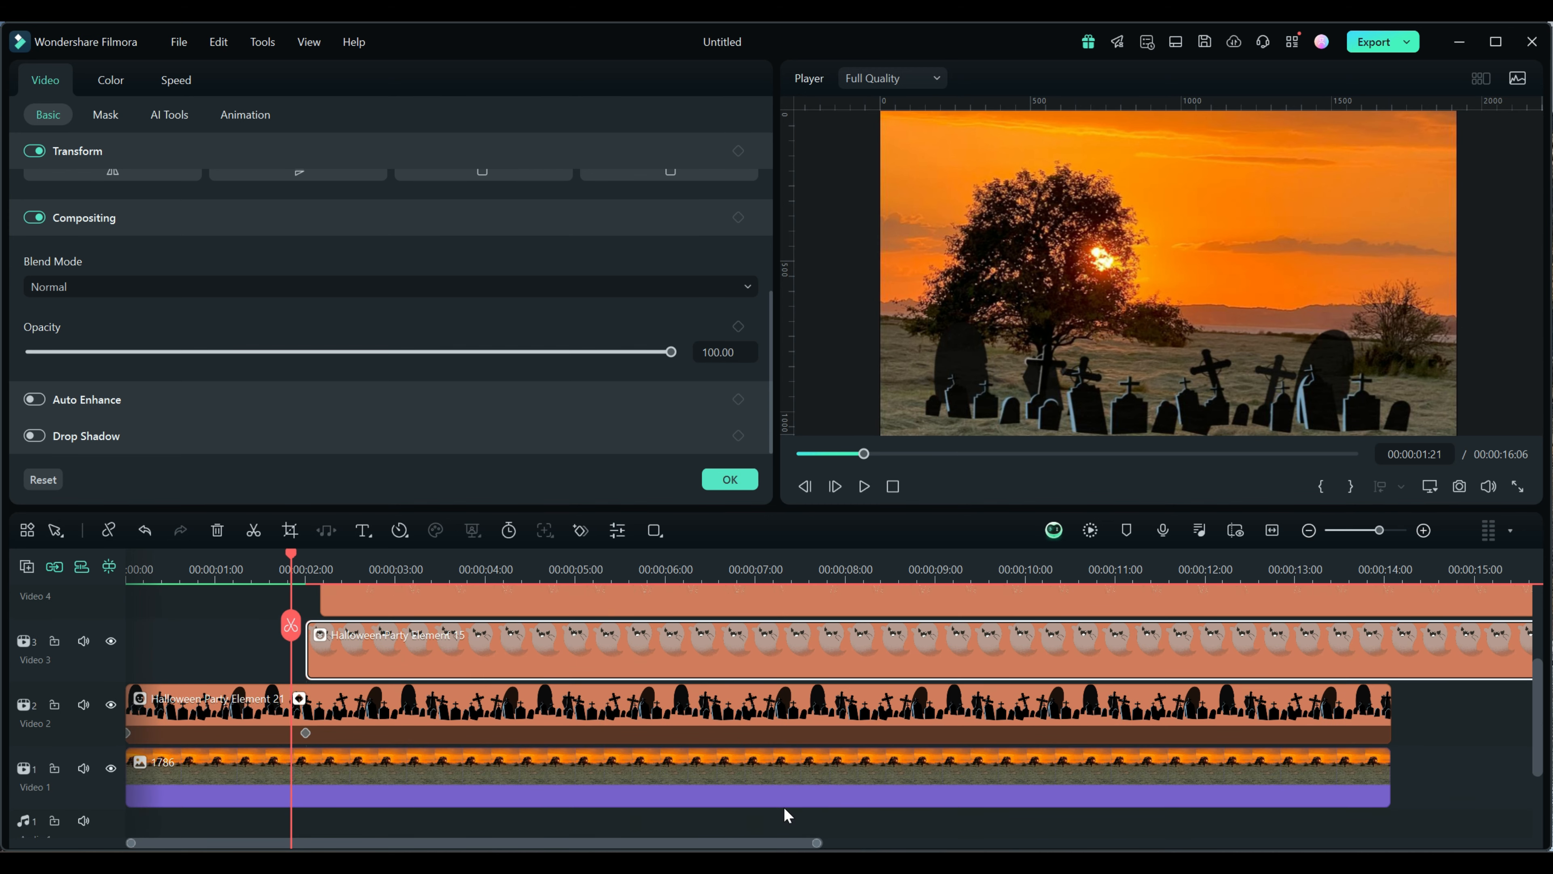
Step: Reorder the sticker tracks with Element 15 on Video 5, Element 17 on Video 4 and Scary Pumpkin Head on Video 3 starting at 00:00:02:00
click(305, 733)
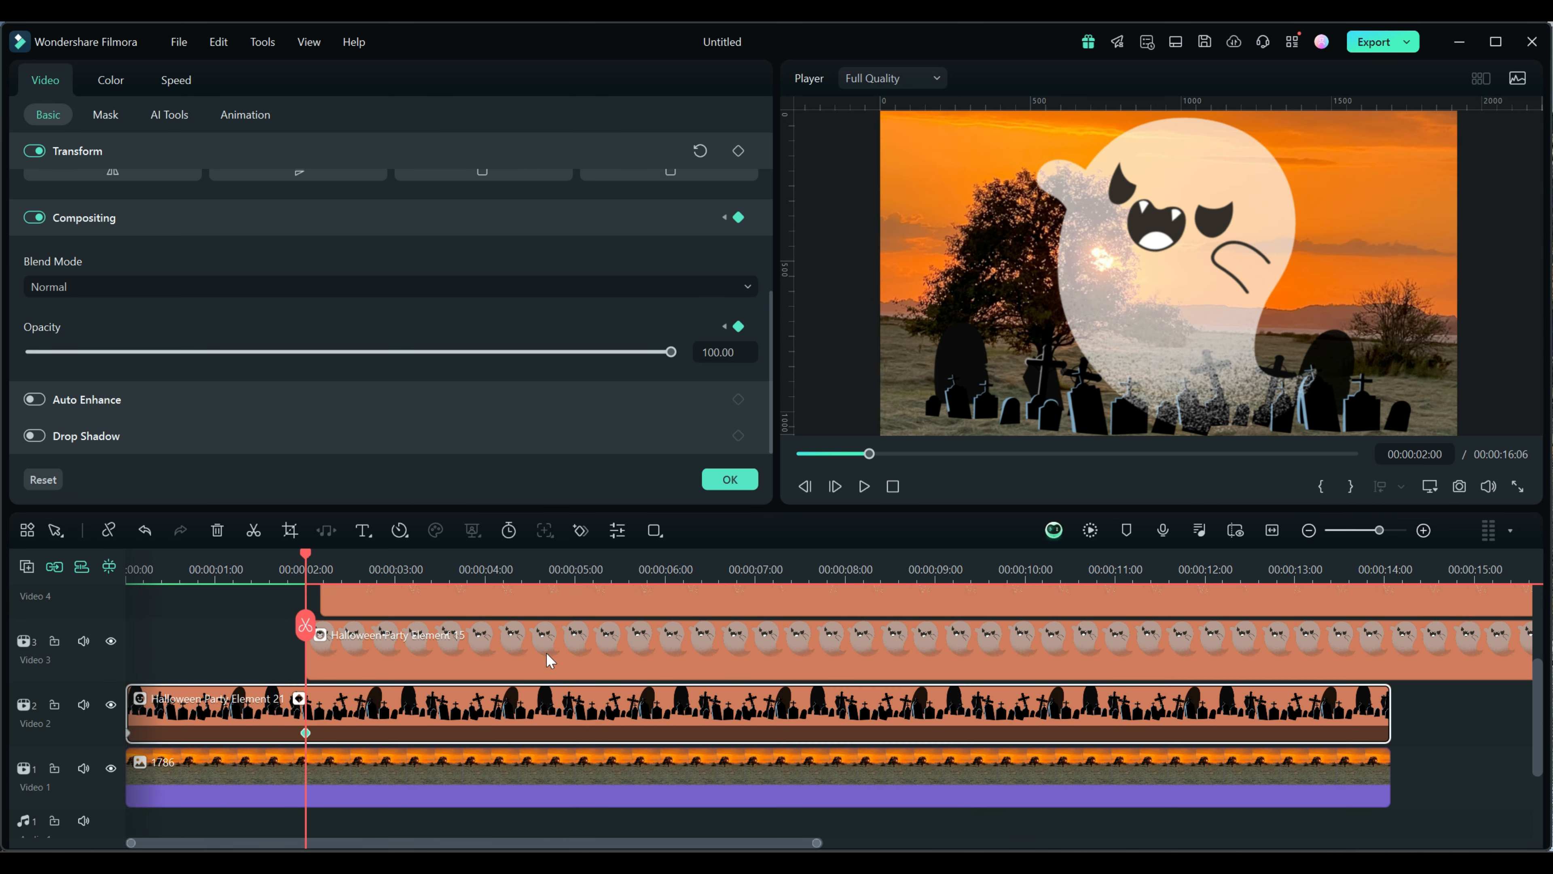
click(529, 640)
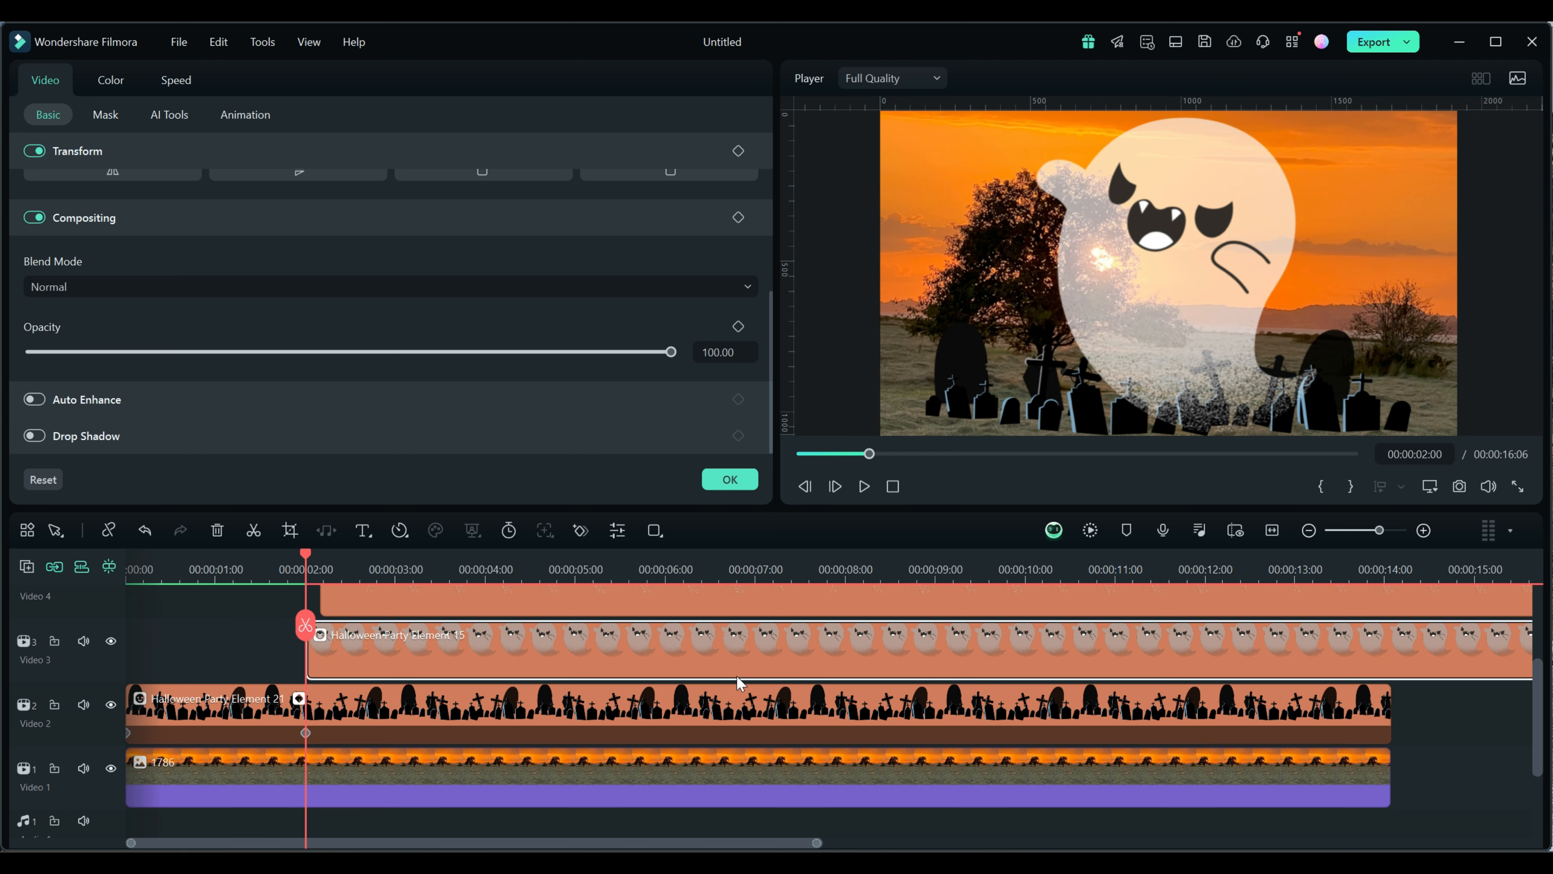
scroll(1077, 688, up, 3)
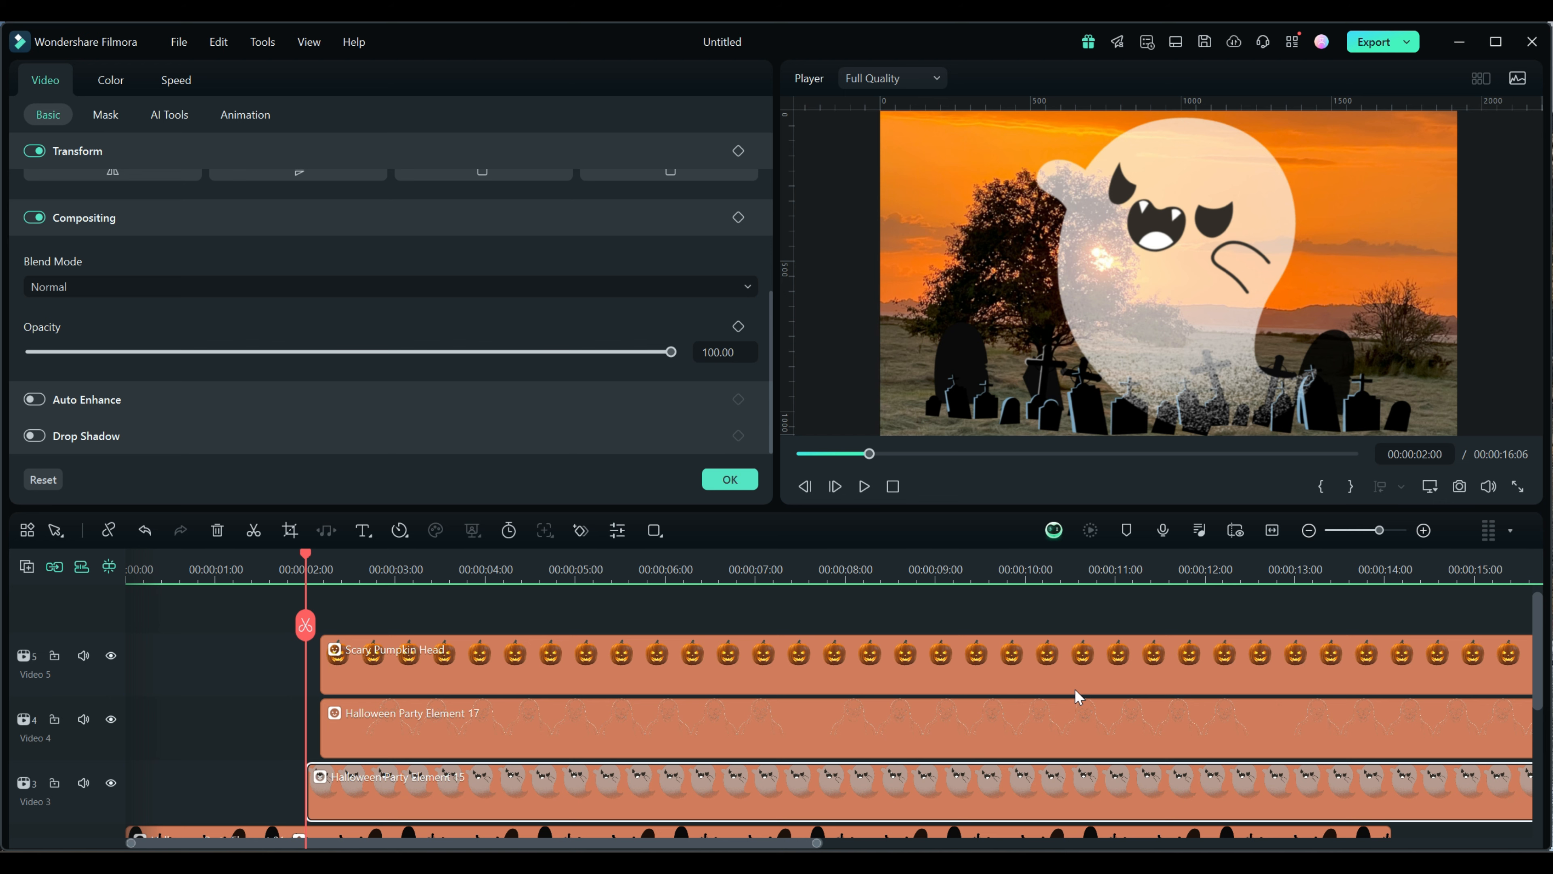
drag(716, 794, 724, 605)
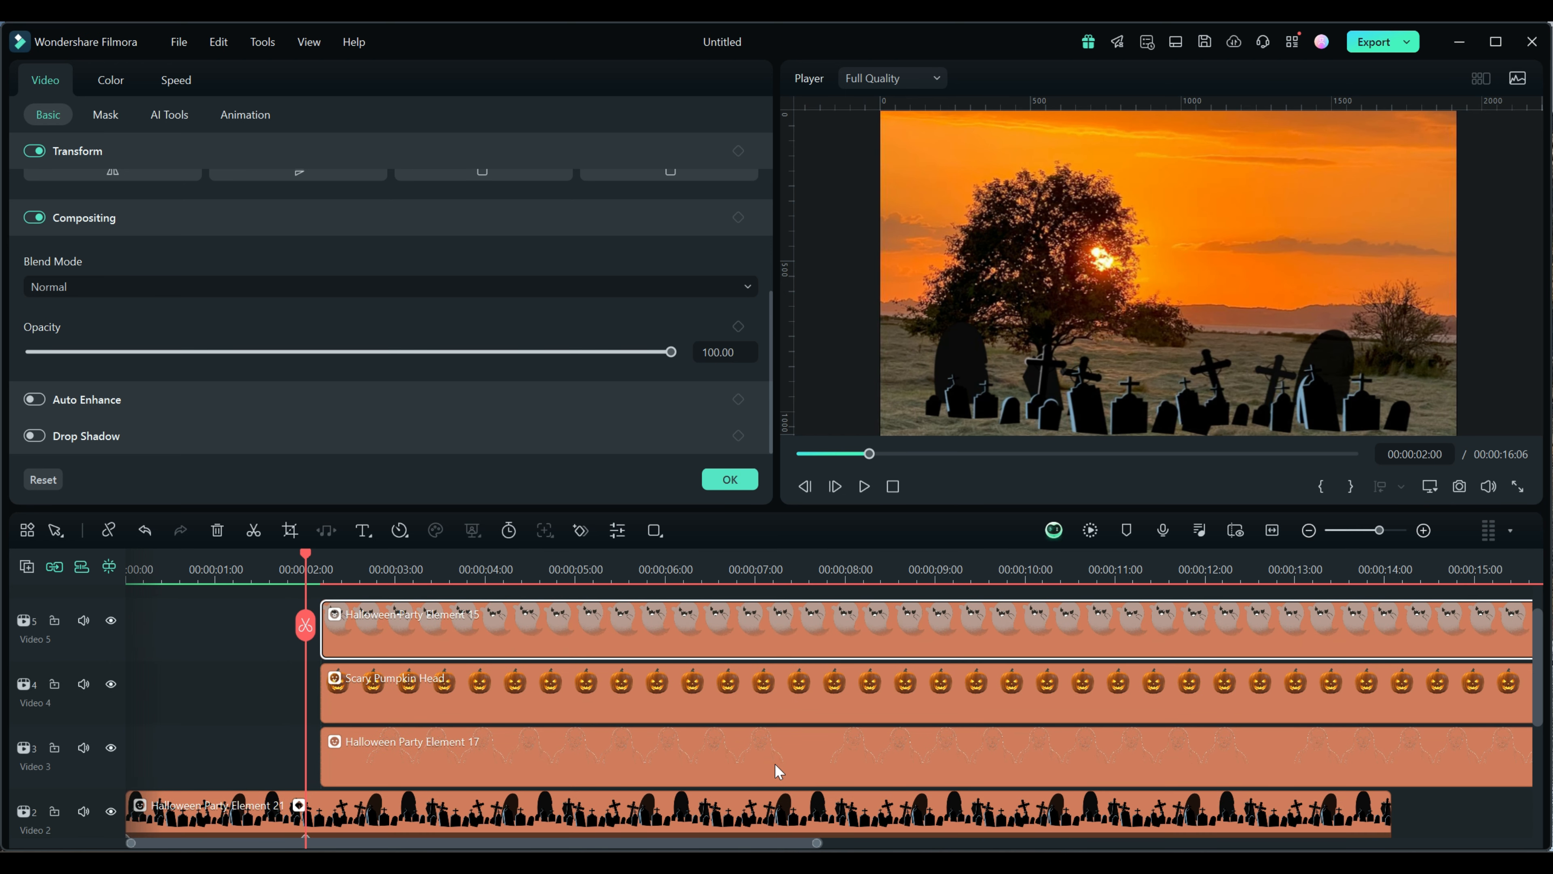
drag(724, 759, 729, 635)
drag(709, 755, 693, 759)
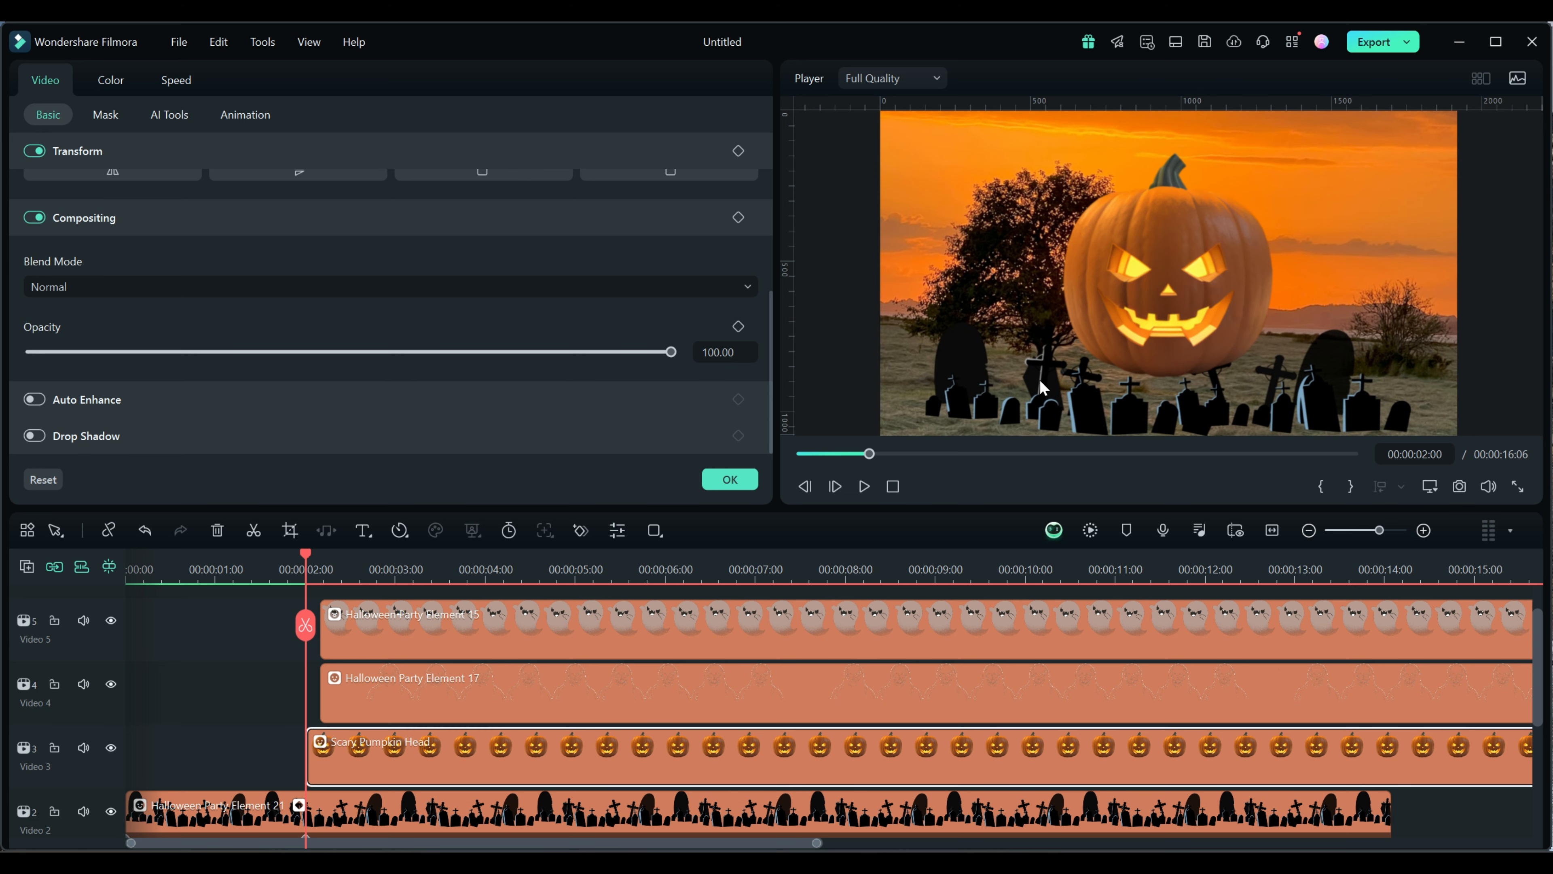
Step: Add a keyframe for all Transform properties of the Scary Pumpkin Head clip at 00:00:02:00
click(1172, 244)
drag(772, 395, 775, 203)
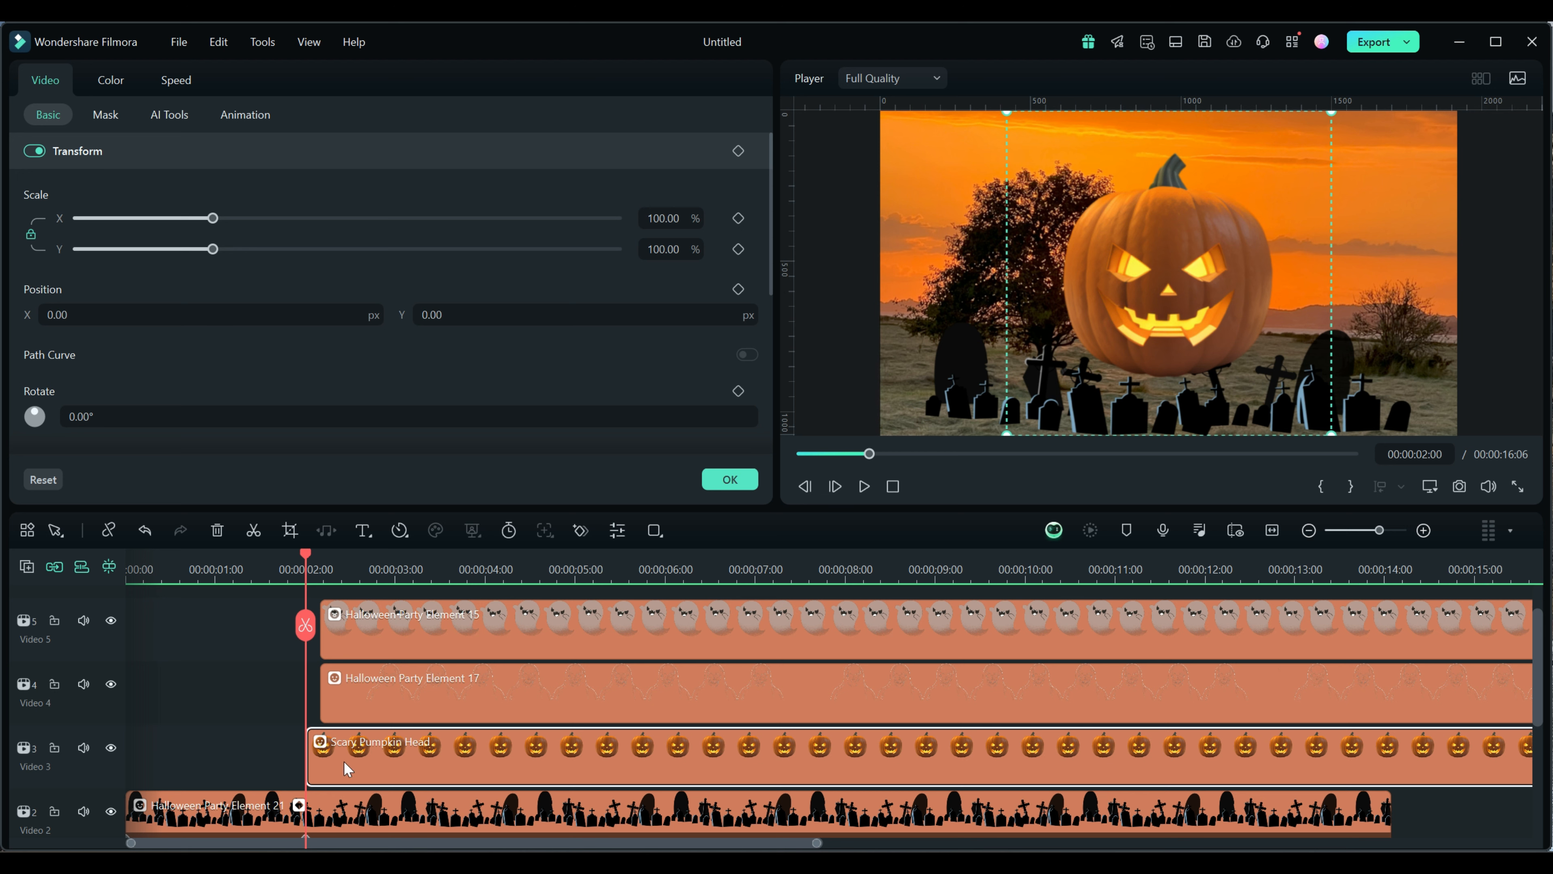
click(738, 151)
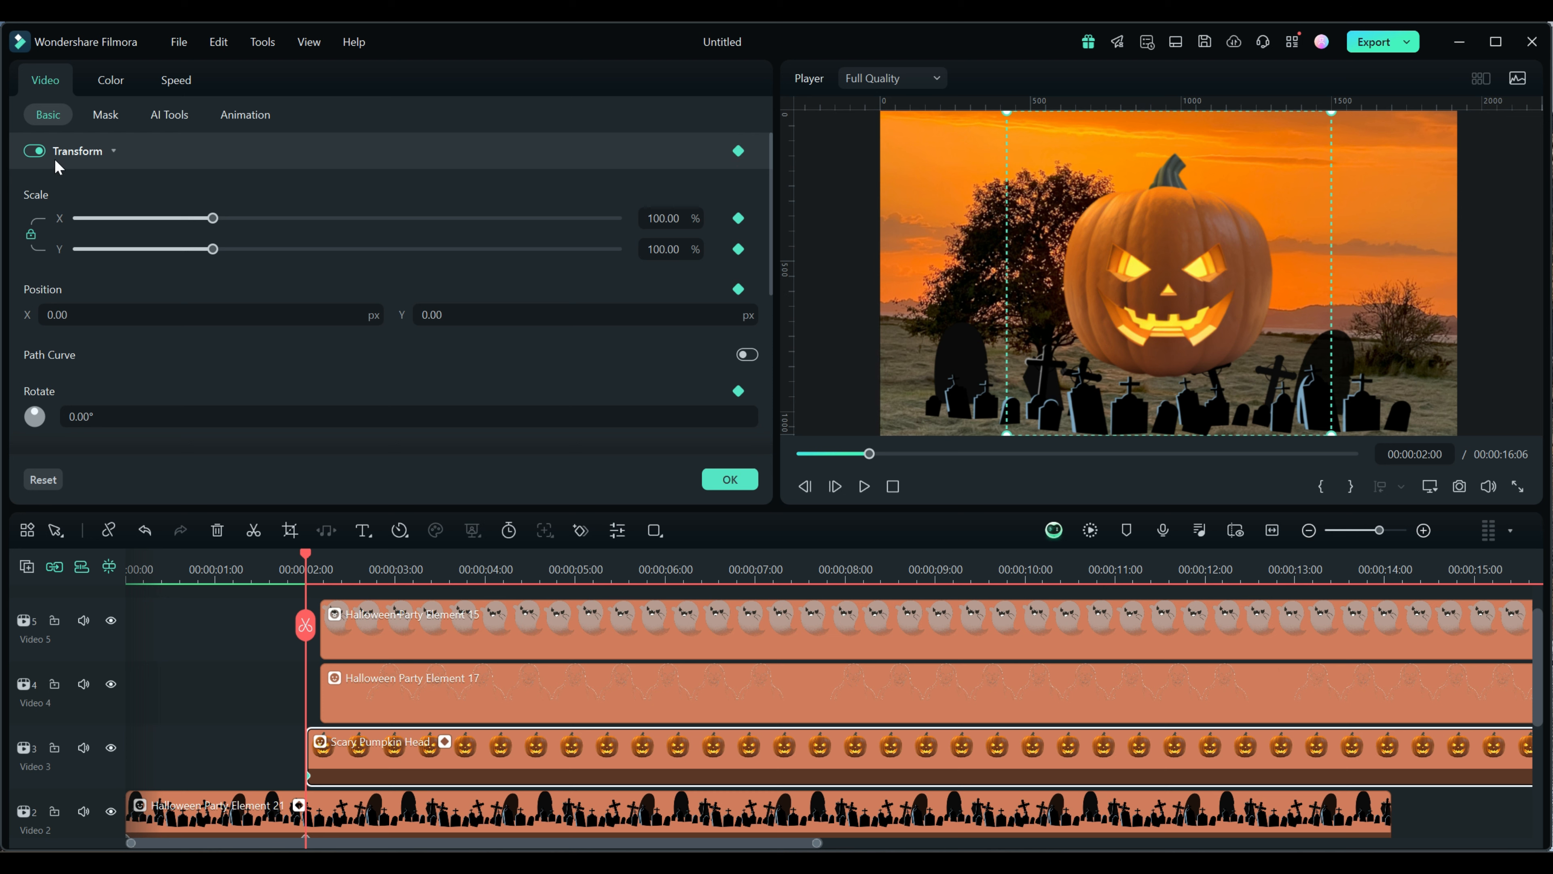
click(126, 151)
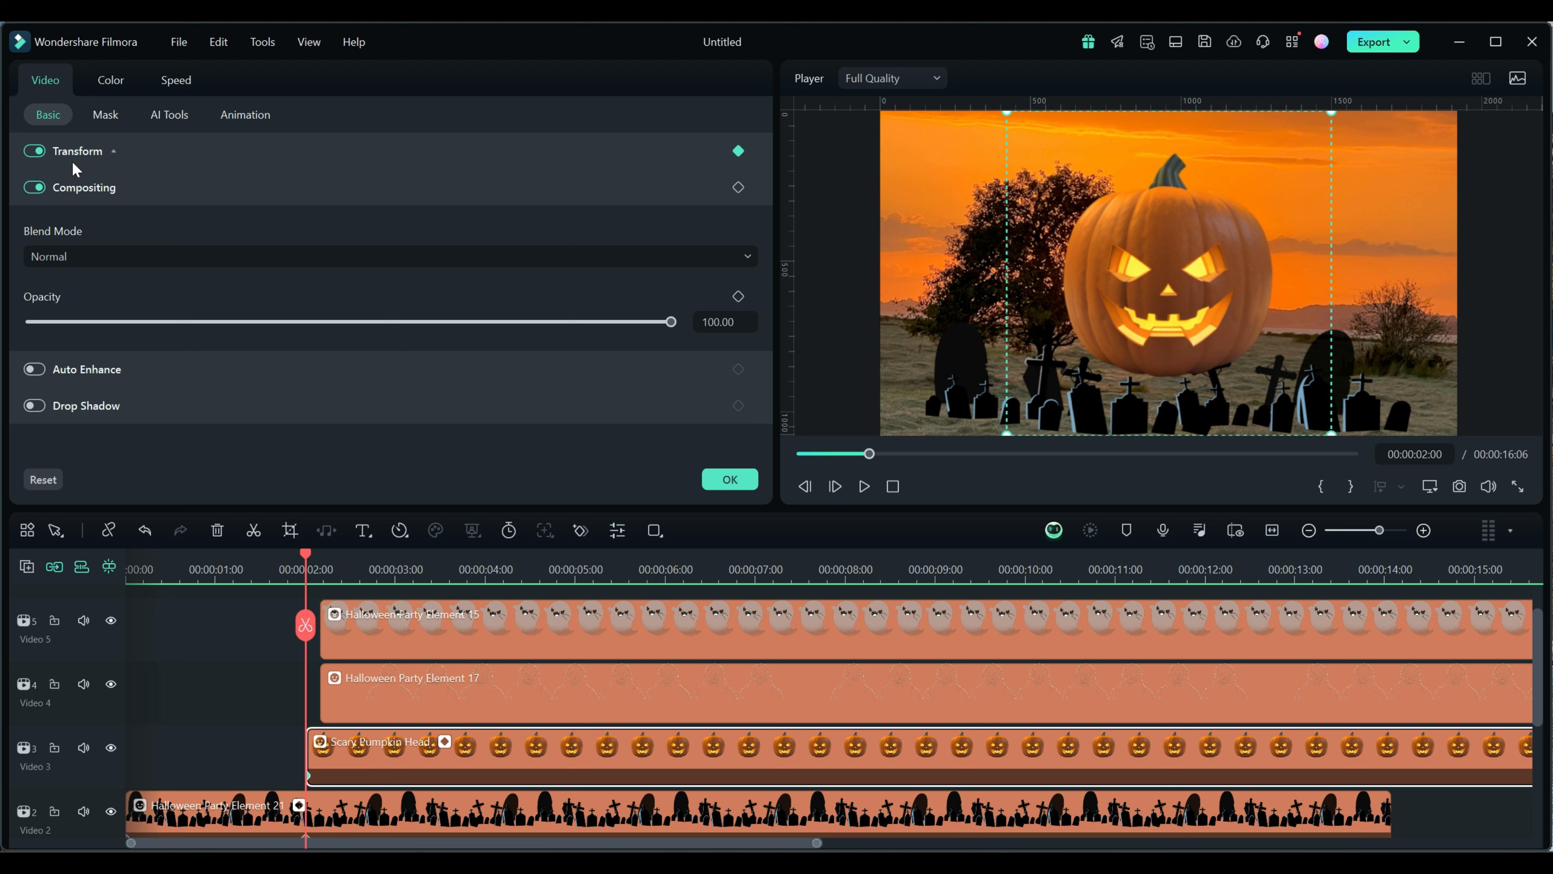
click(115, 150)
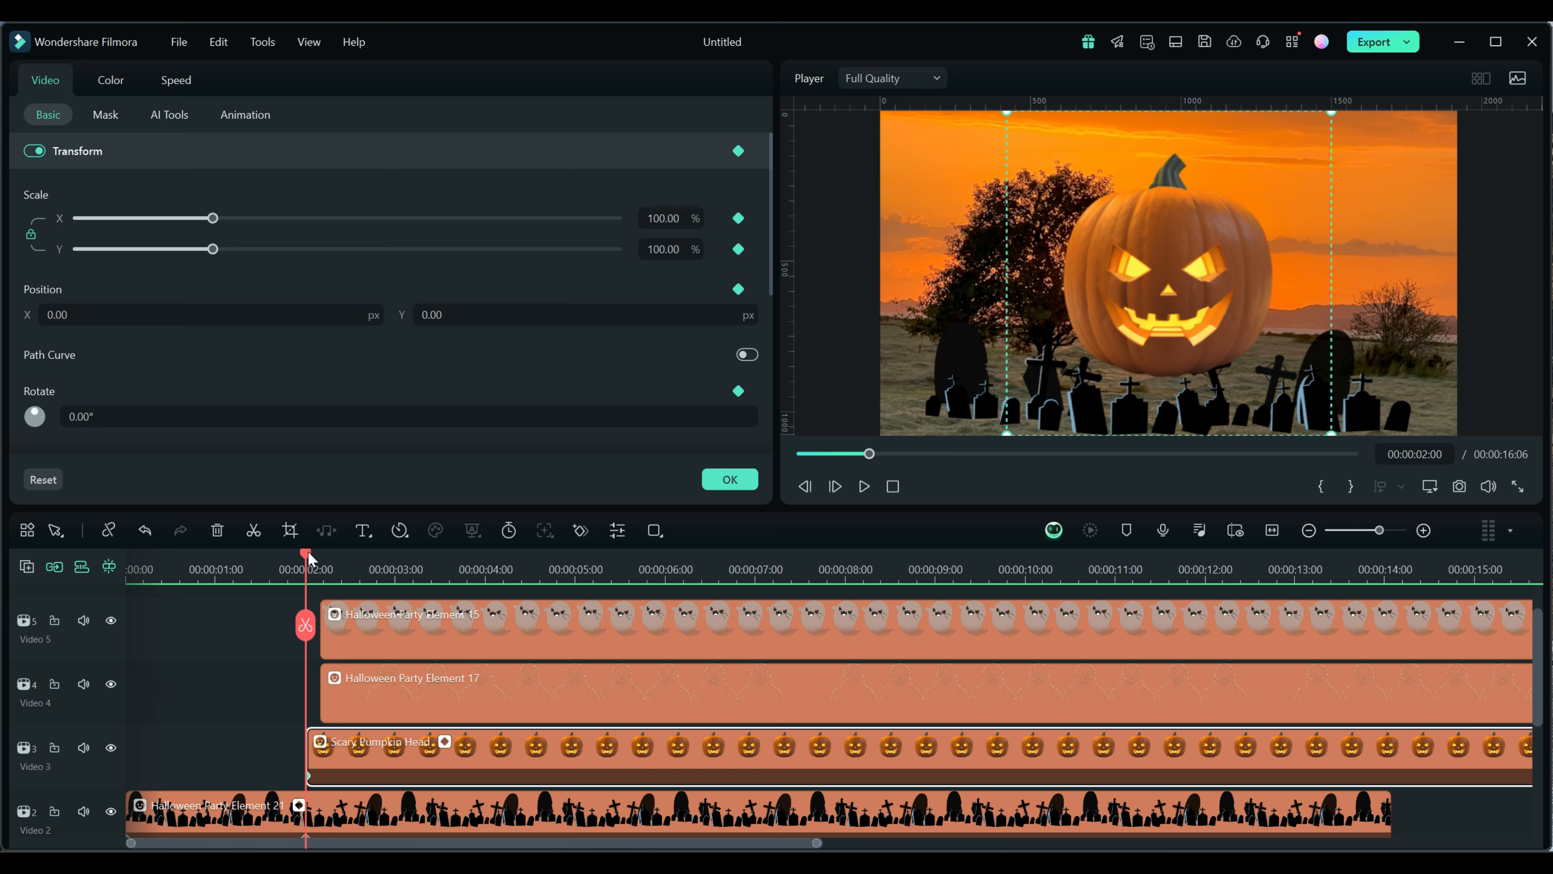
Step: Place the playhead at 00:00:05:11 and hide the Video 4 and Video 5 sticker tracks
drag(308, 551, 614, 582)
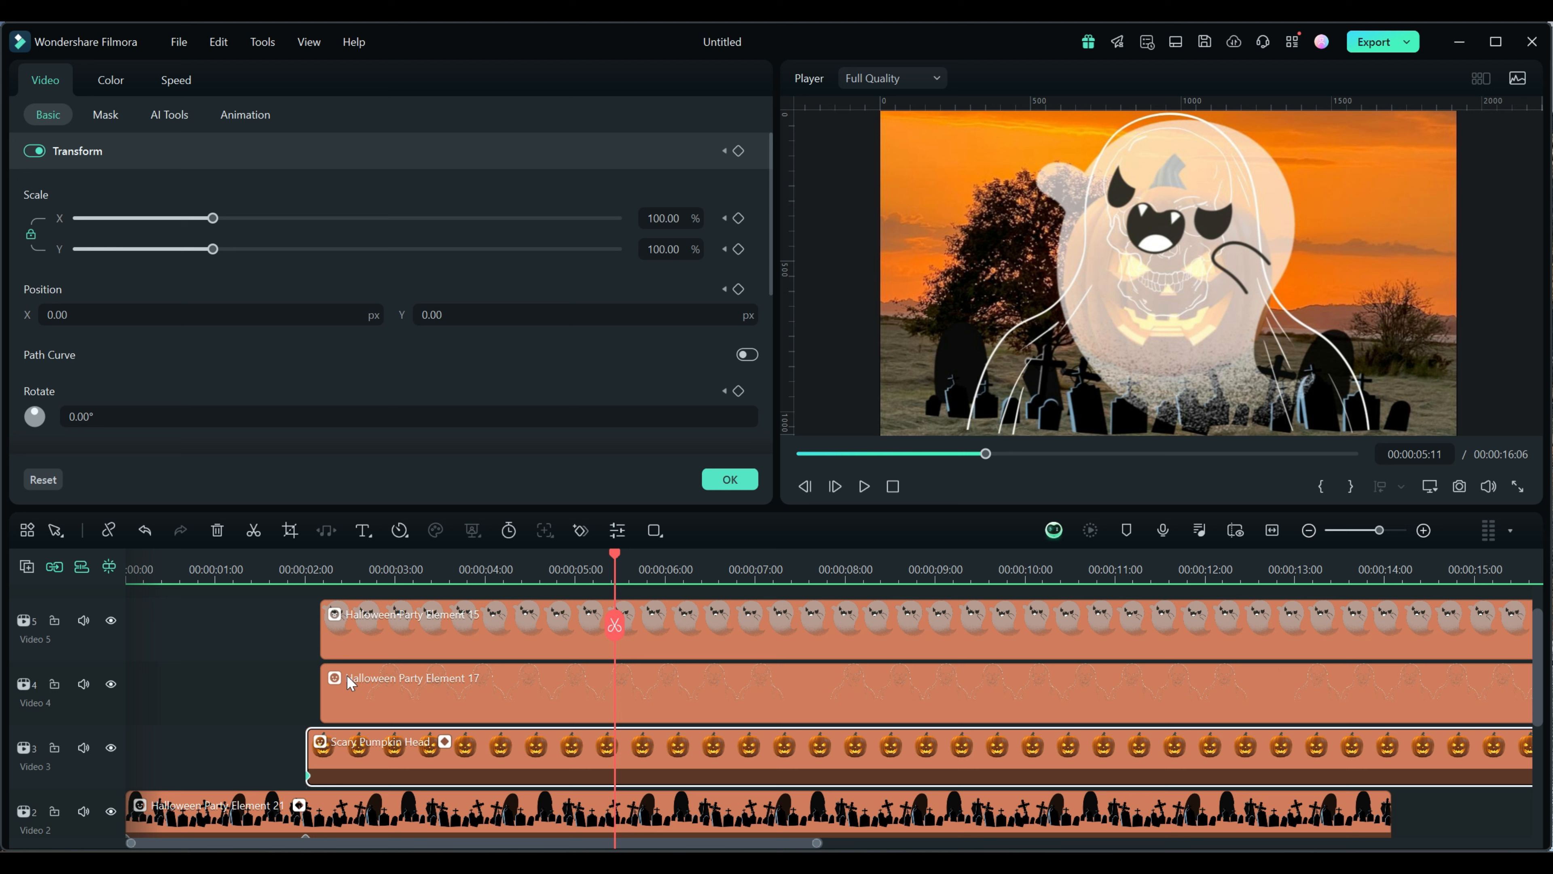
click(112, 682)
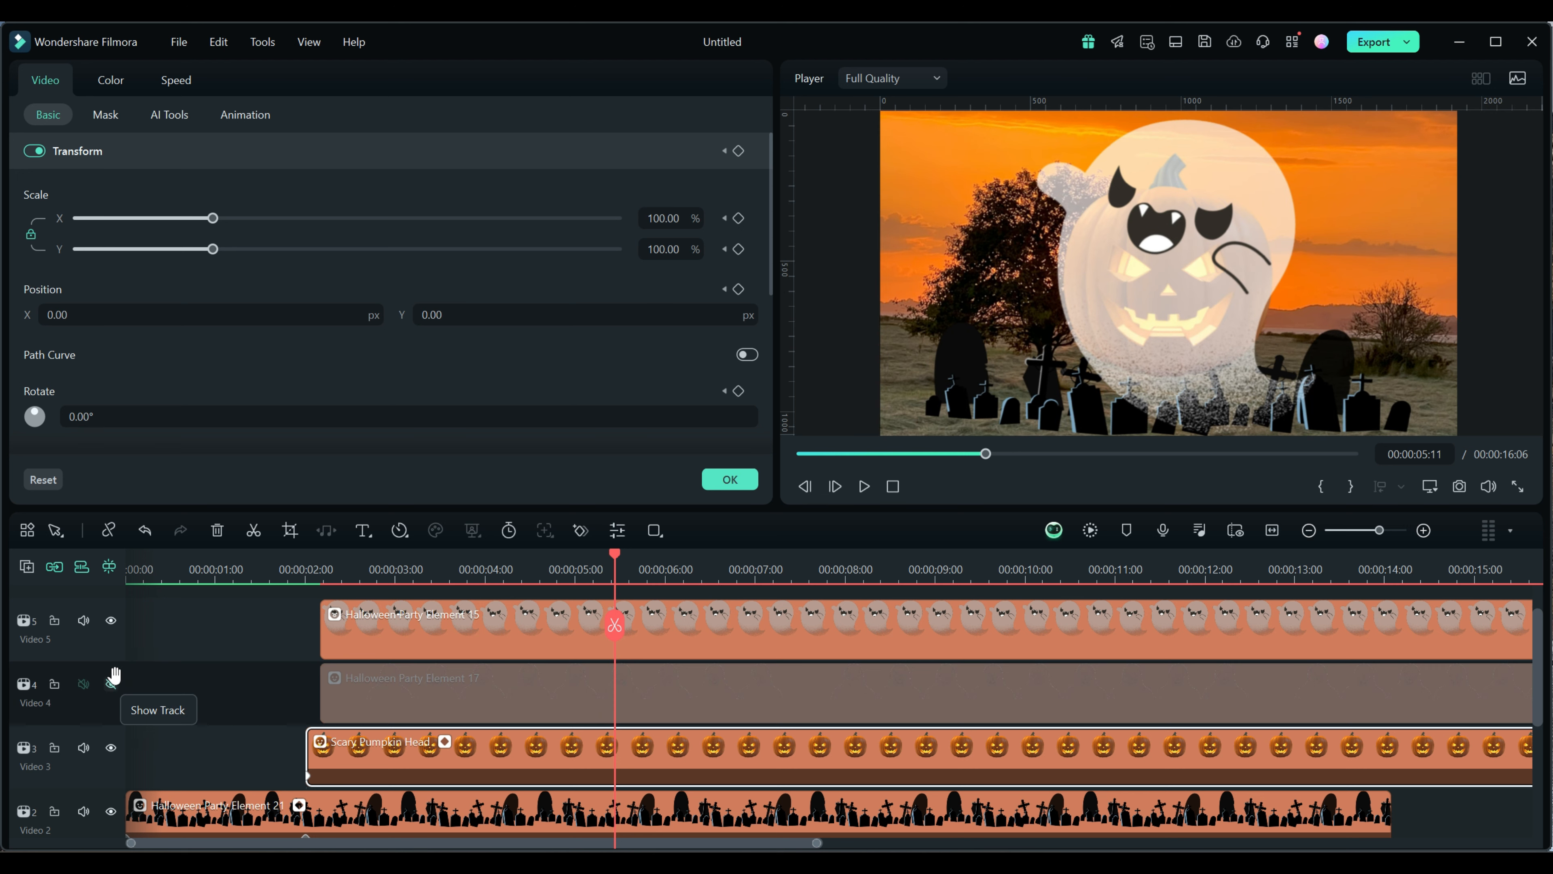
click(111, 620)
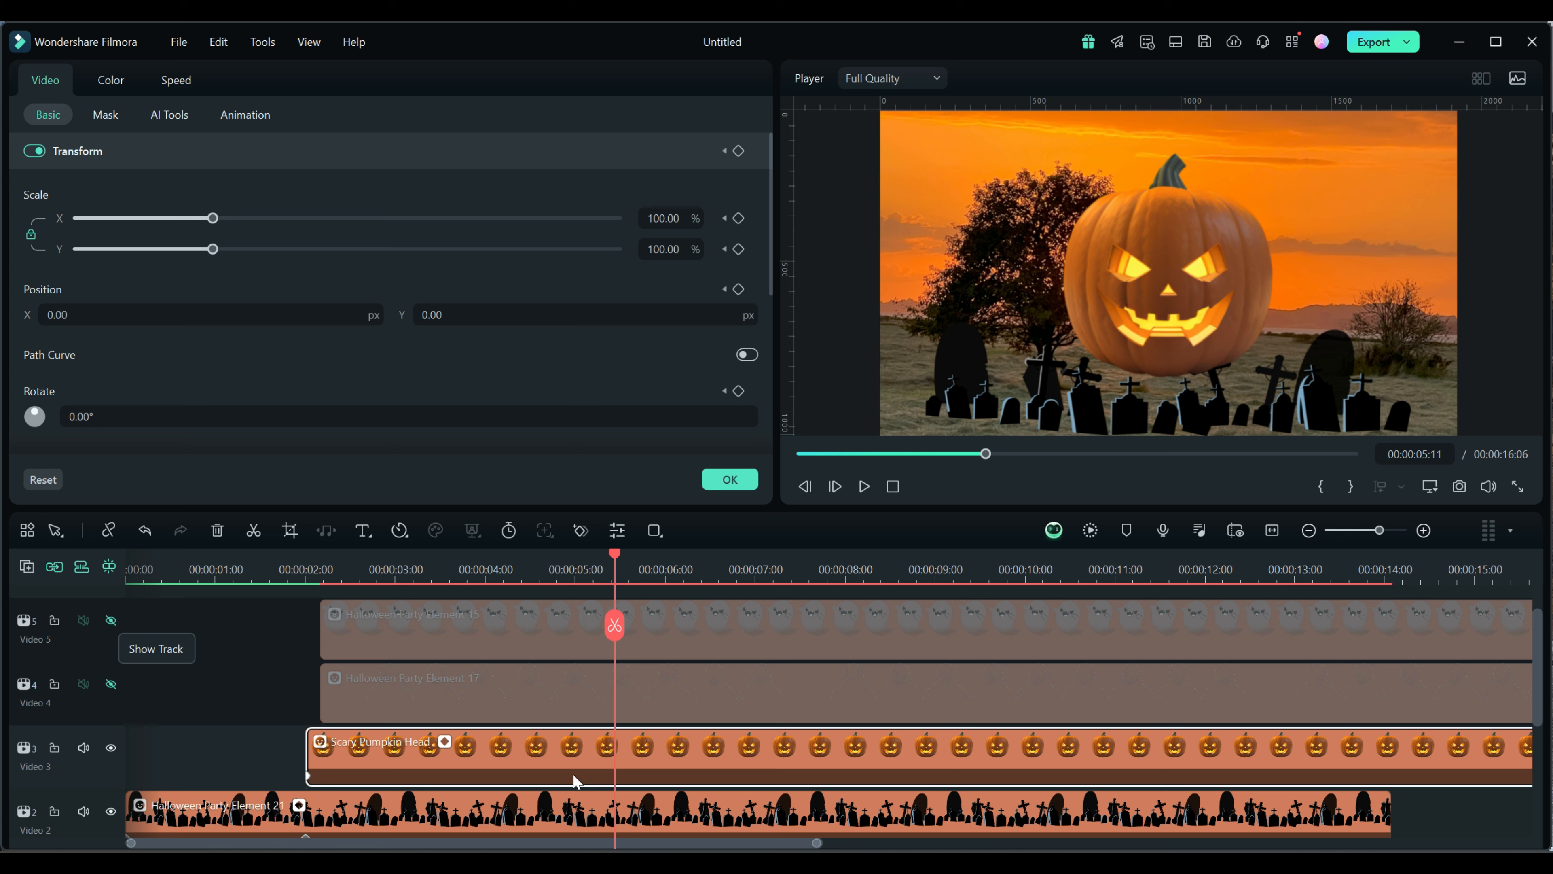
Step: Scale the Scary Pumpkin Head clip down to 20% at 00:00:05:00
drag(614, 549, 575, 576)
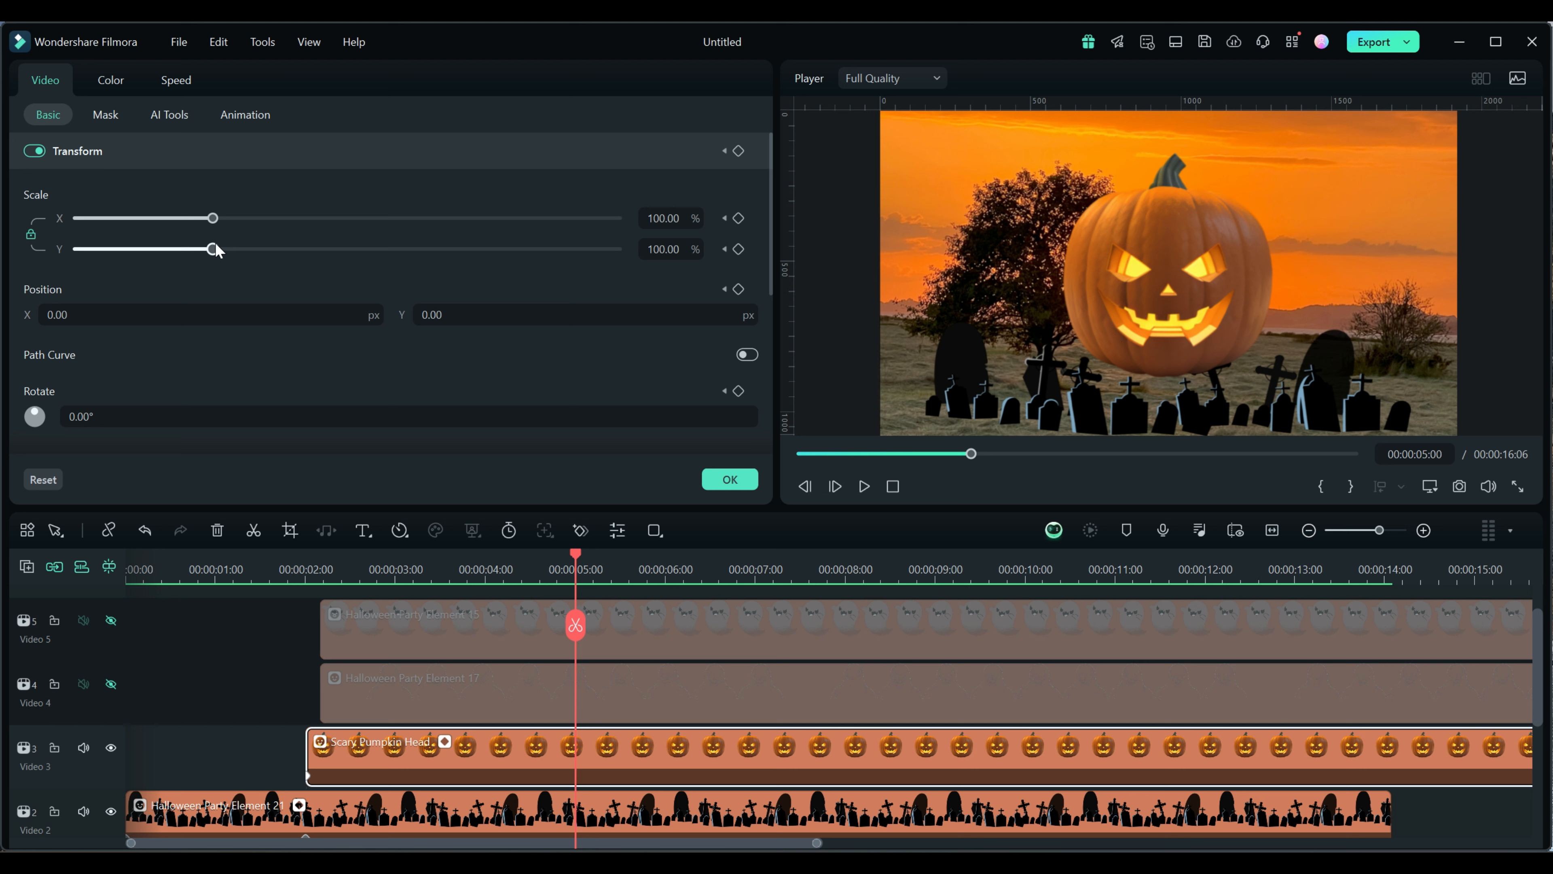
click(668, 218)
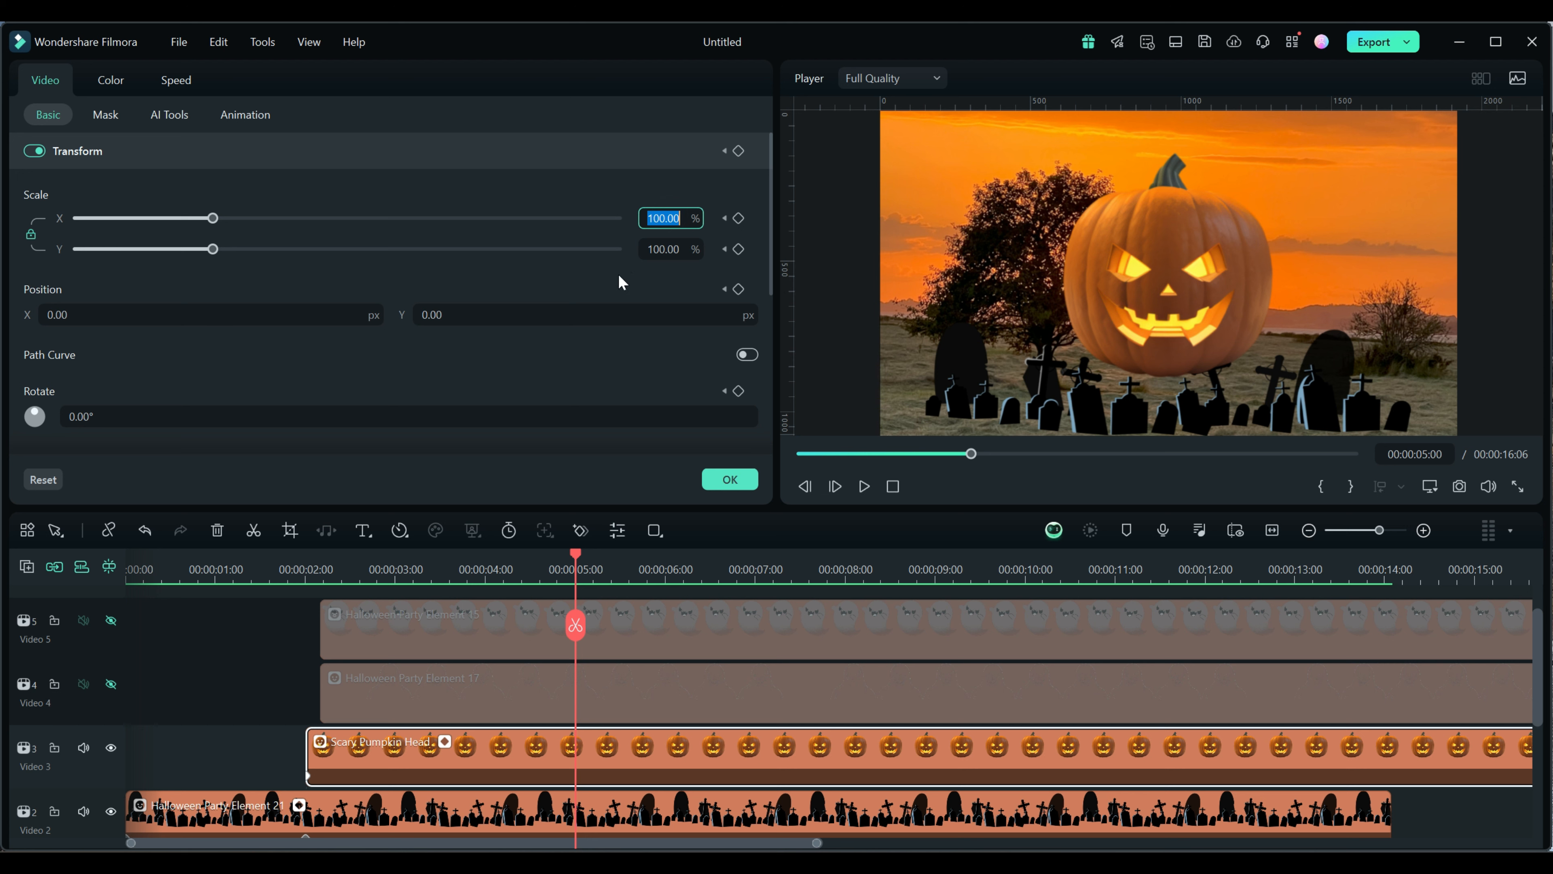
text(20)
key(Return)
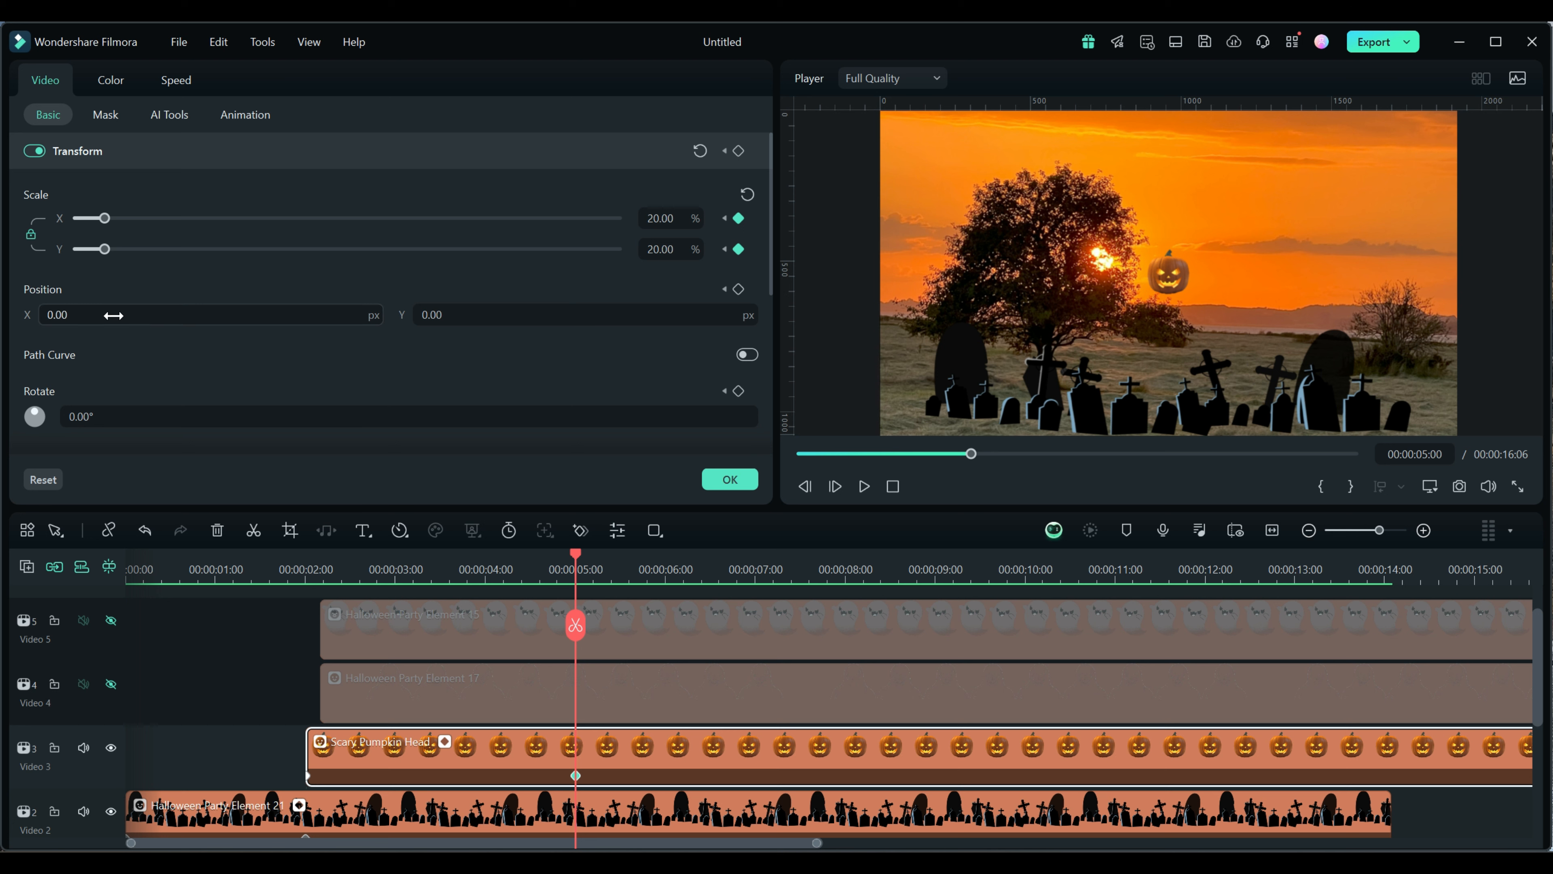
Step: Move the pumpkin into the lower-left corner of the frame at 00:00:05:00, at about X -852, Y -432 px
drag(114, 316, 173, 316)
drag(458, 316, 463, 319)
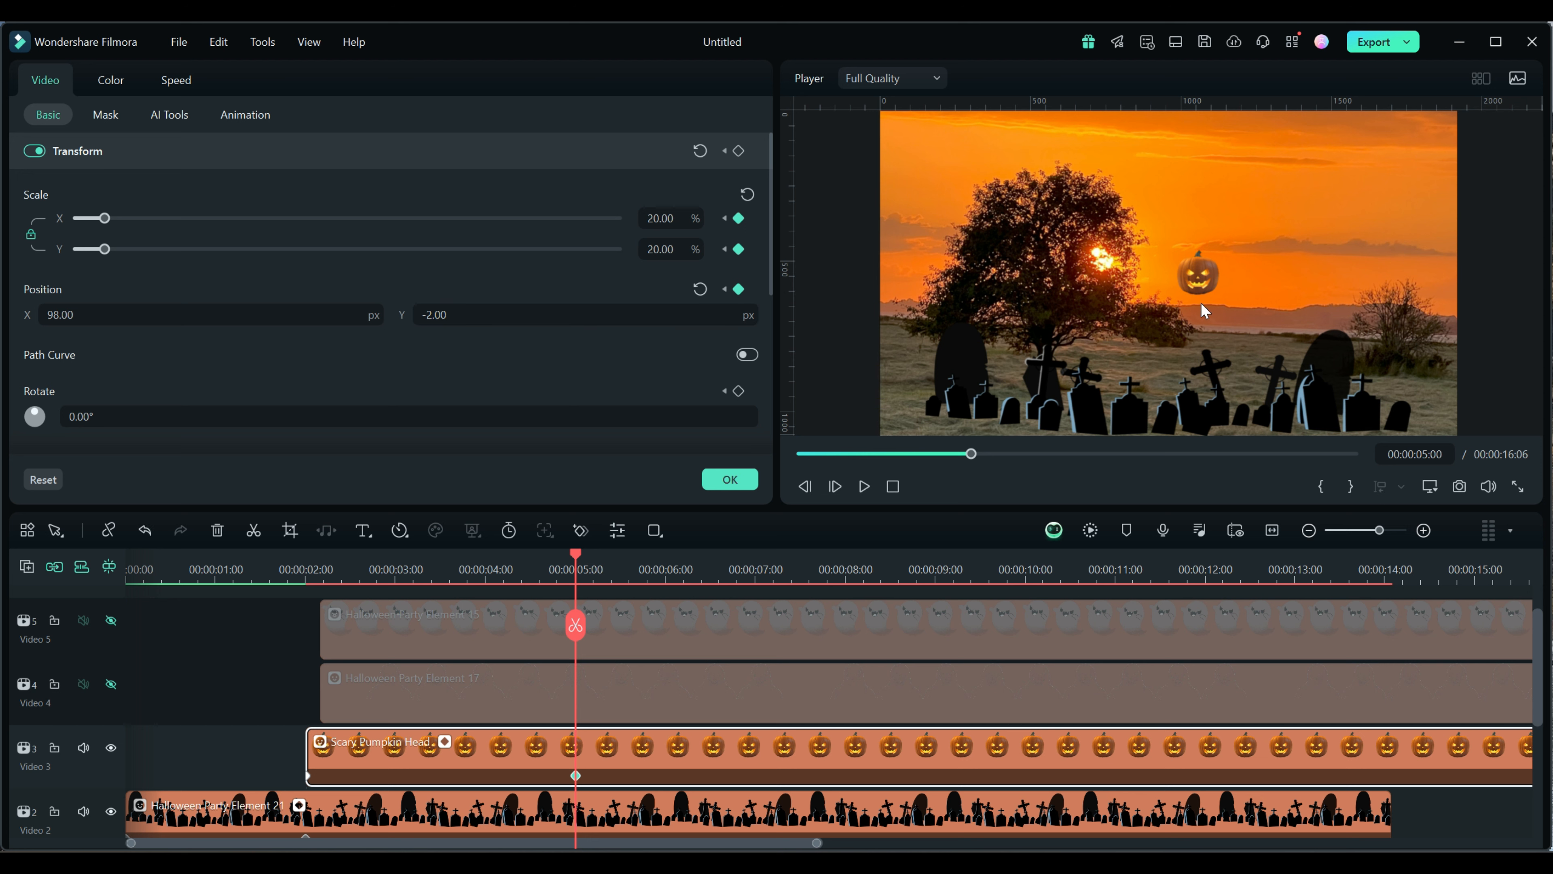
click(1202, 280)
click(1204, 274)
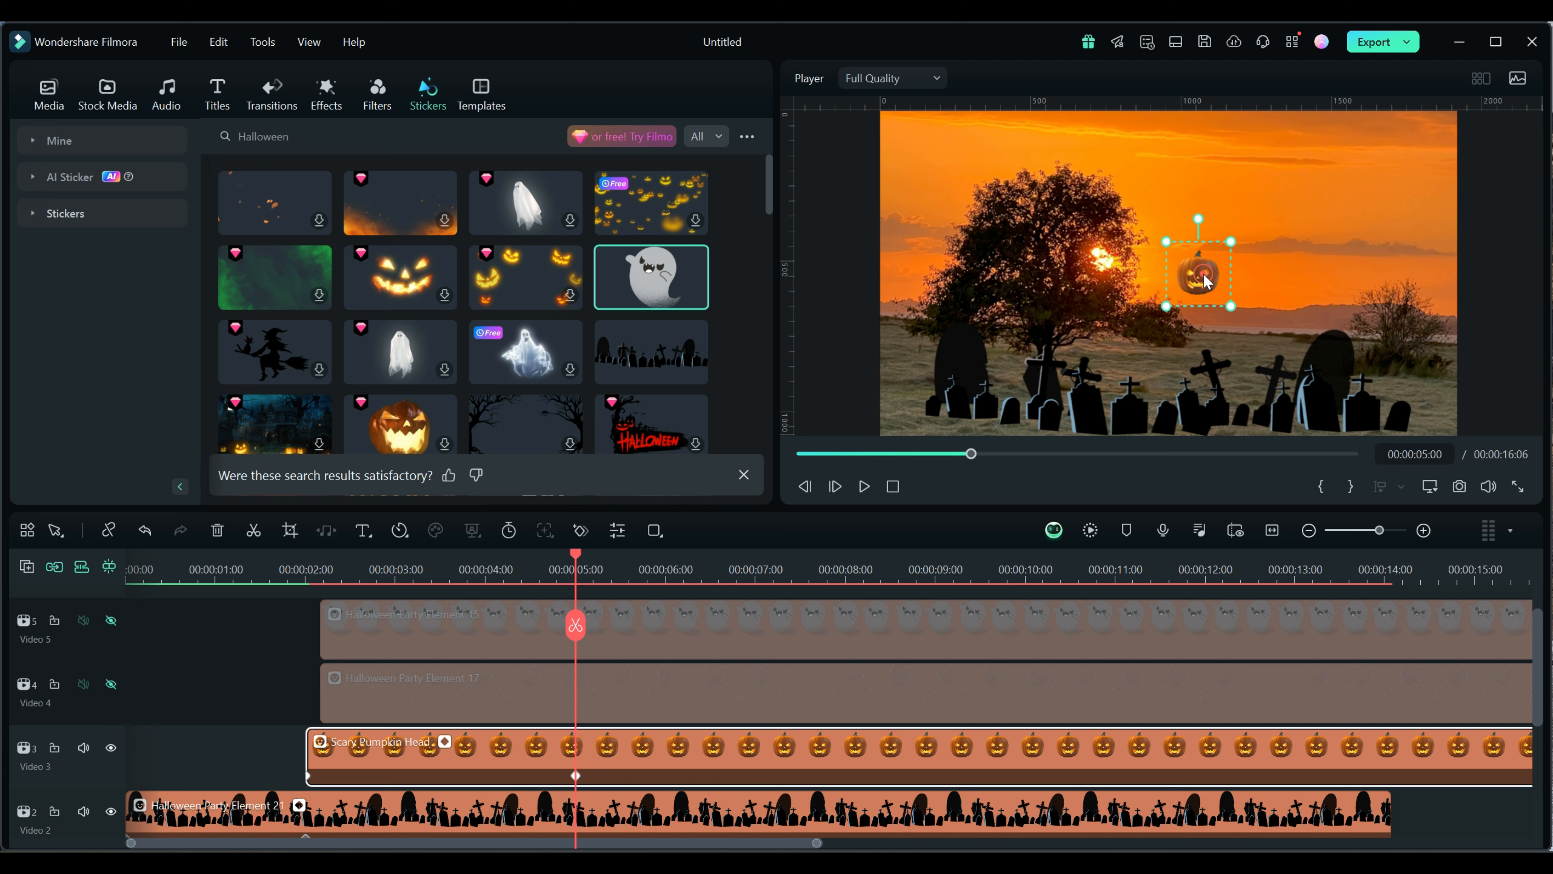
drag(1203, 279, 920, 398)
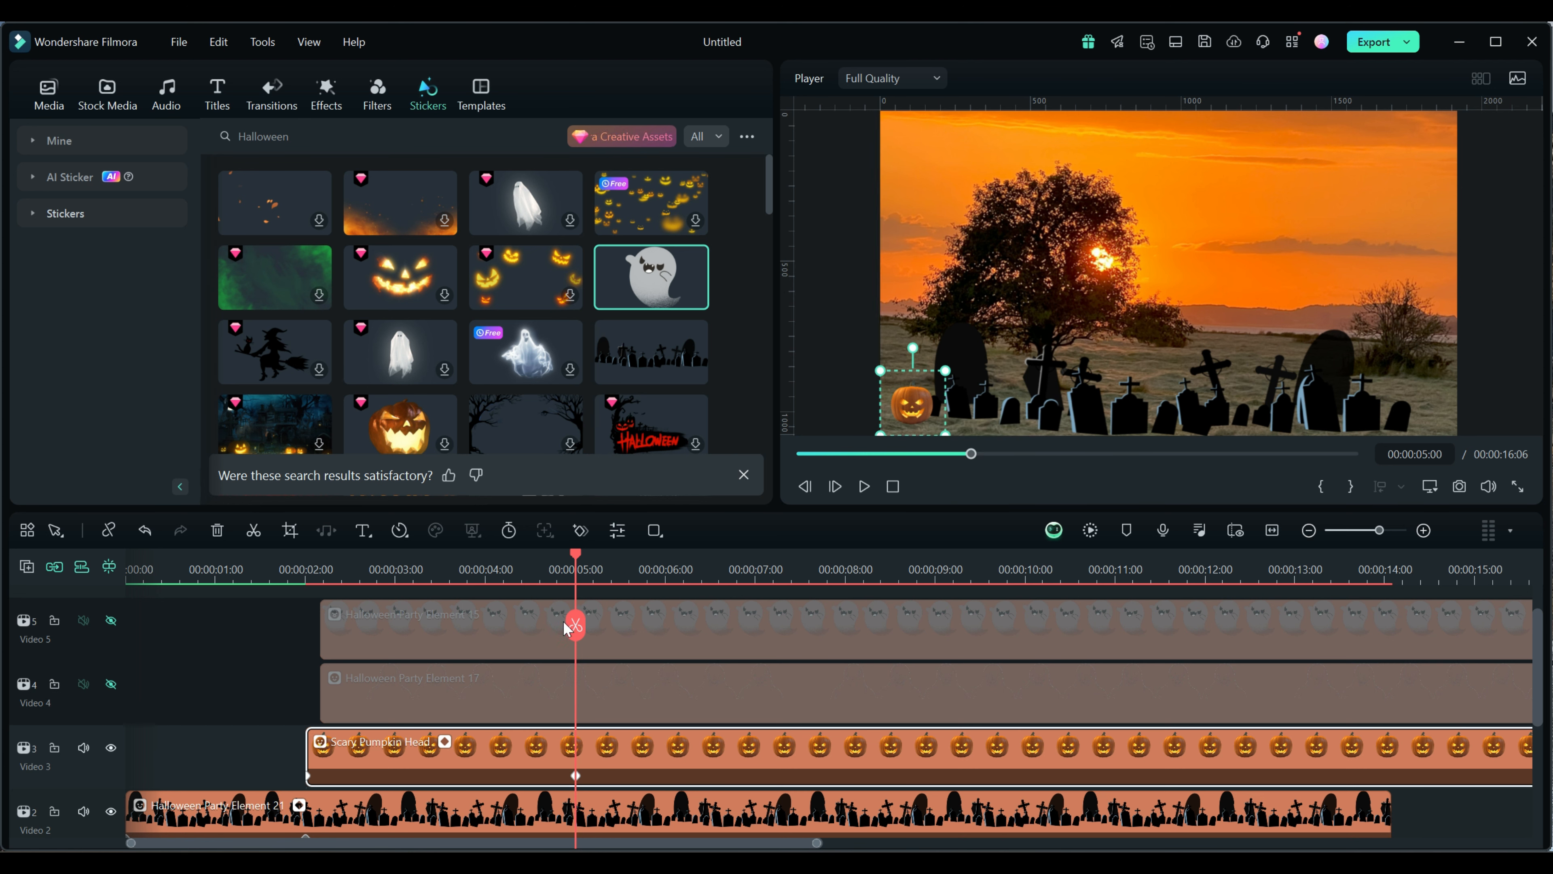
double_click(455, 763)
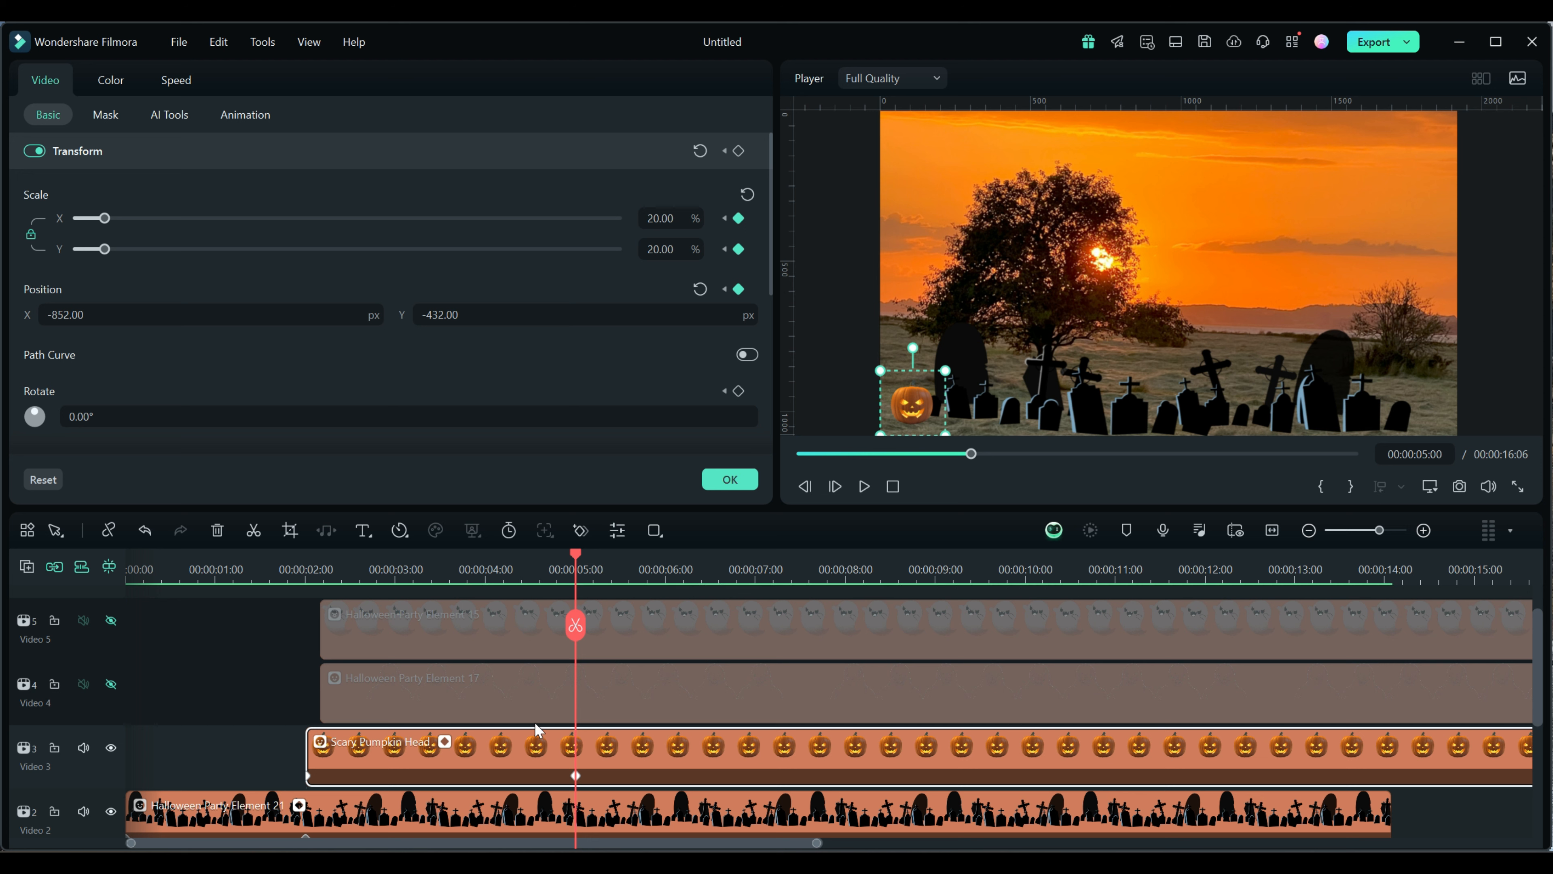
Step: Preview the pumpkin's shrinking and moving animation from 00:00:02:00 to about 00:00:06:06
key(Up)
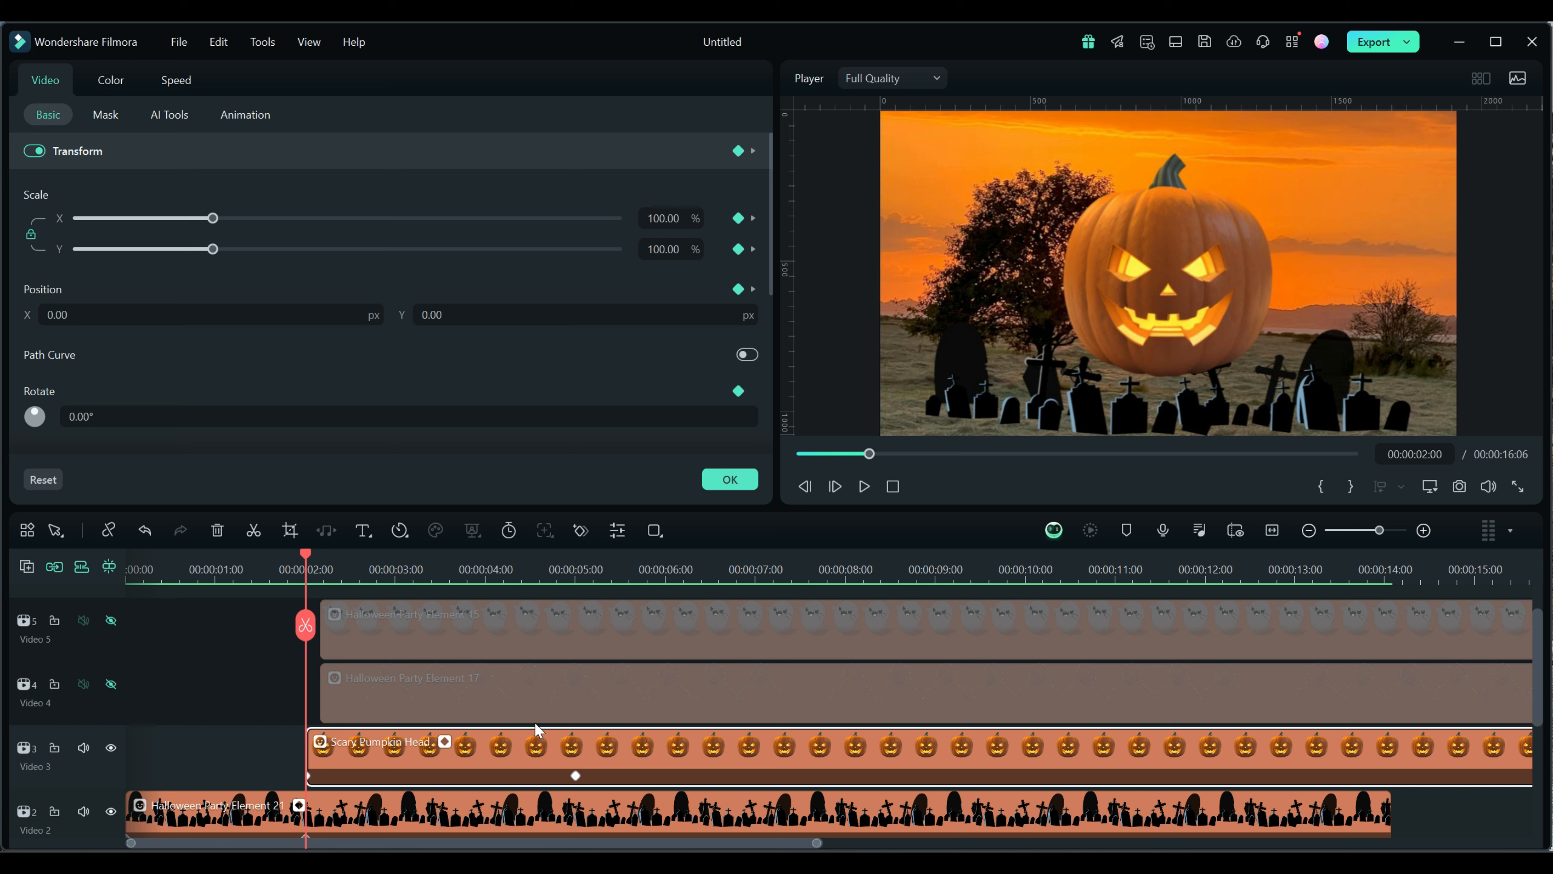
click(864, 485)
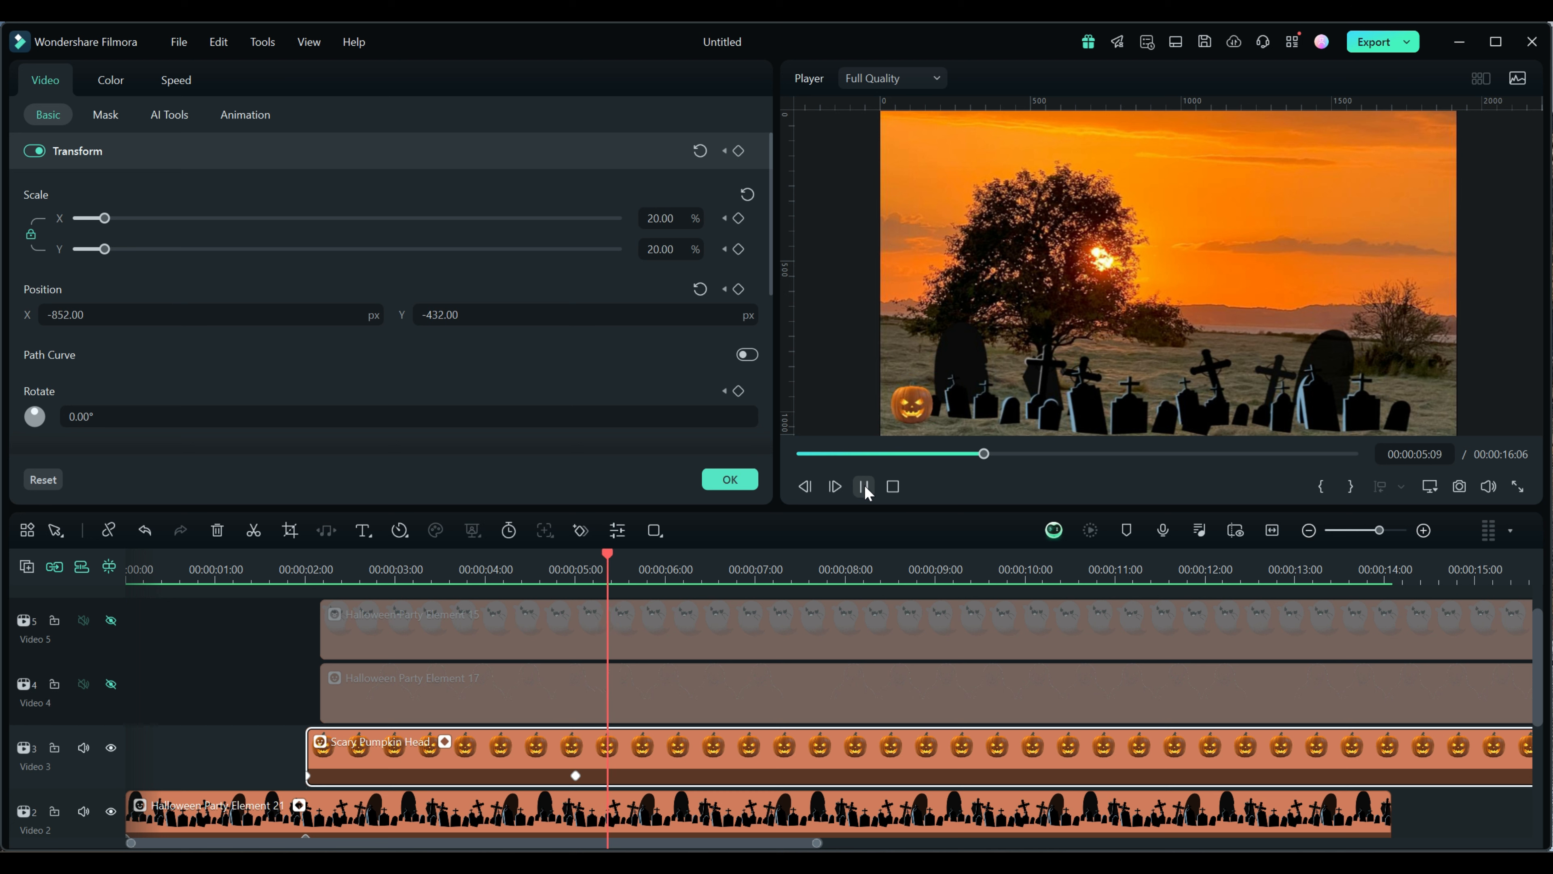
click(864, 485)
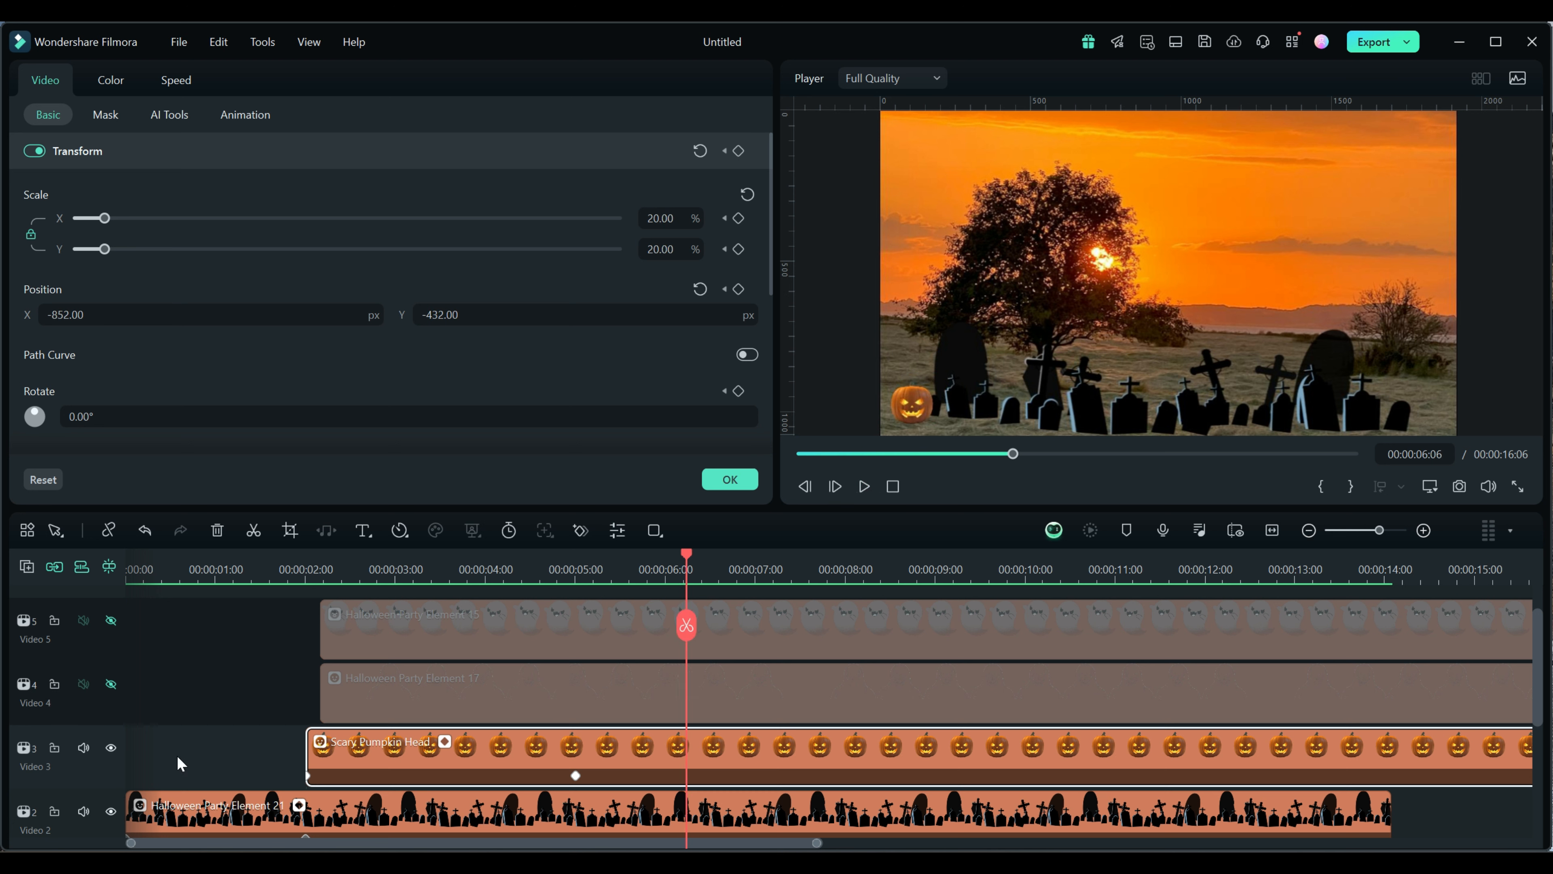
Step: Show the Video 4 track and shift the Halloween Party Element 17 clip to start at 00:00:02:00
click(111, 684)
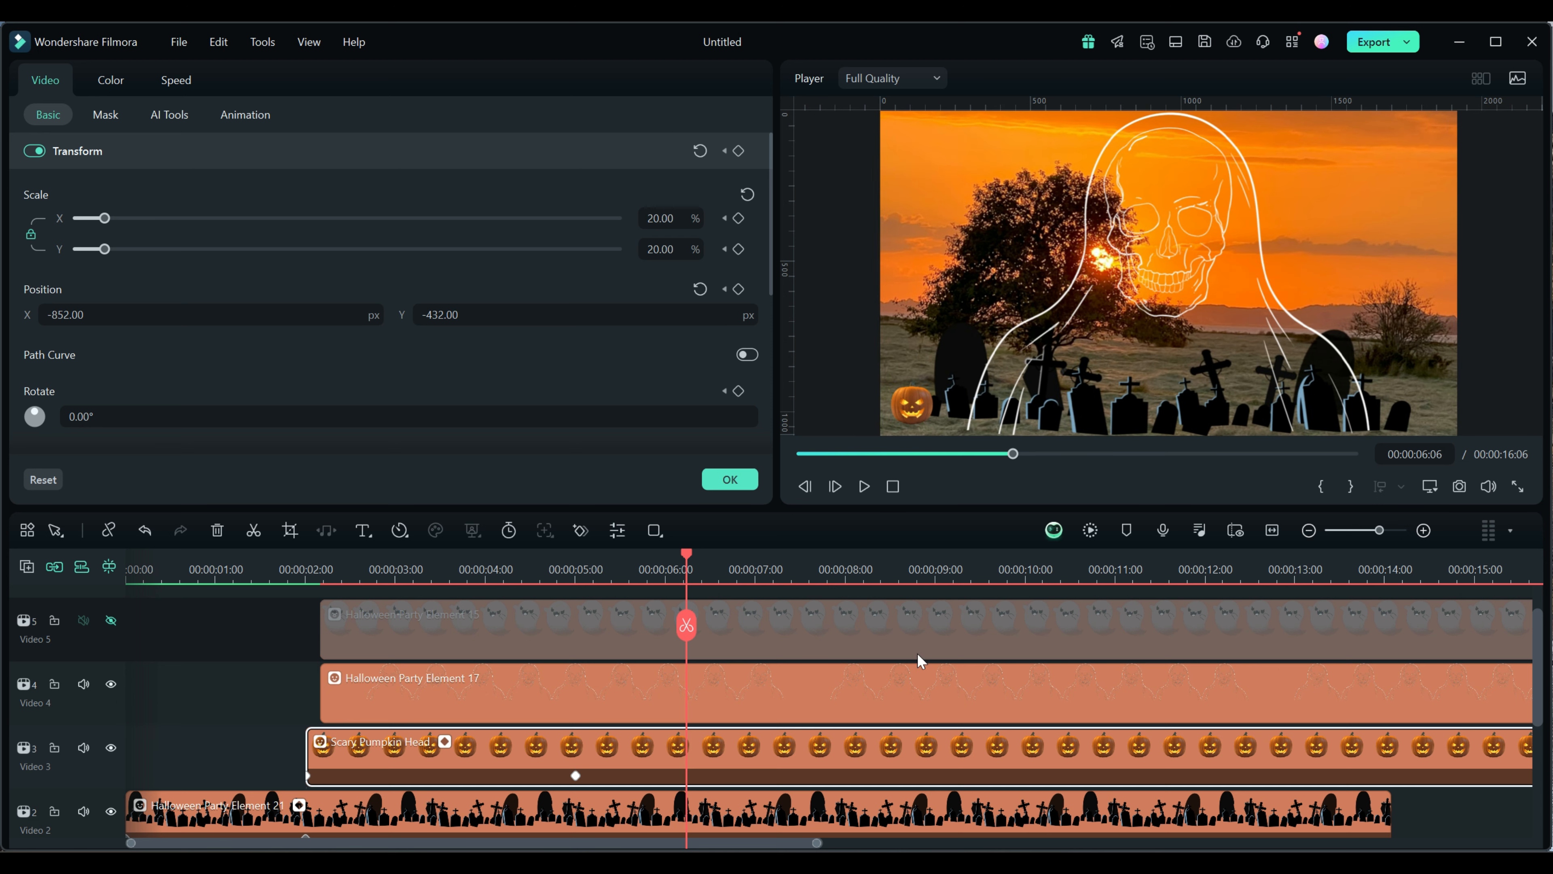
drag(686, 556, 449, 581)
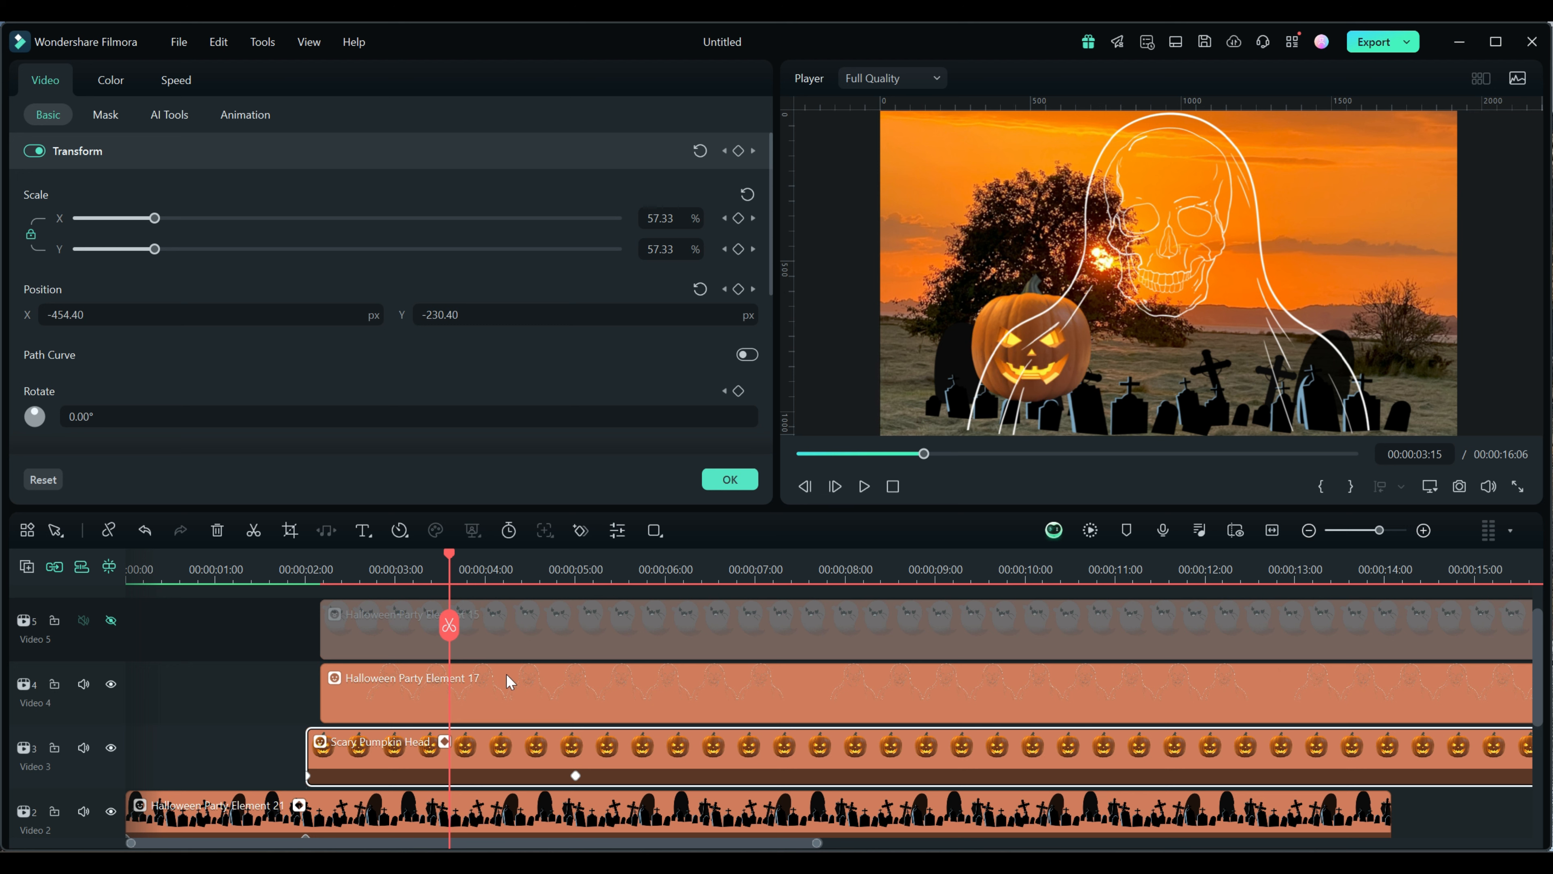
mouse_move(505, 691)
mouse_down()
mouse_move(533, 690)
mouse_move(491, 698)
mouse_up()
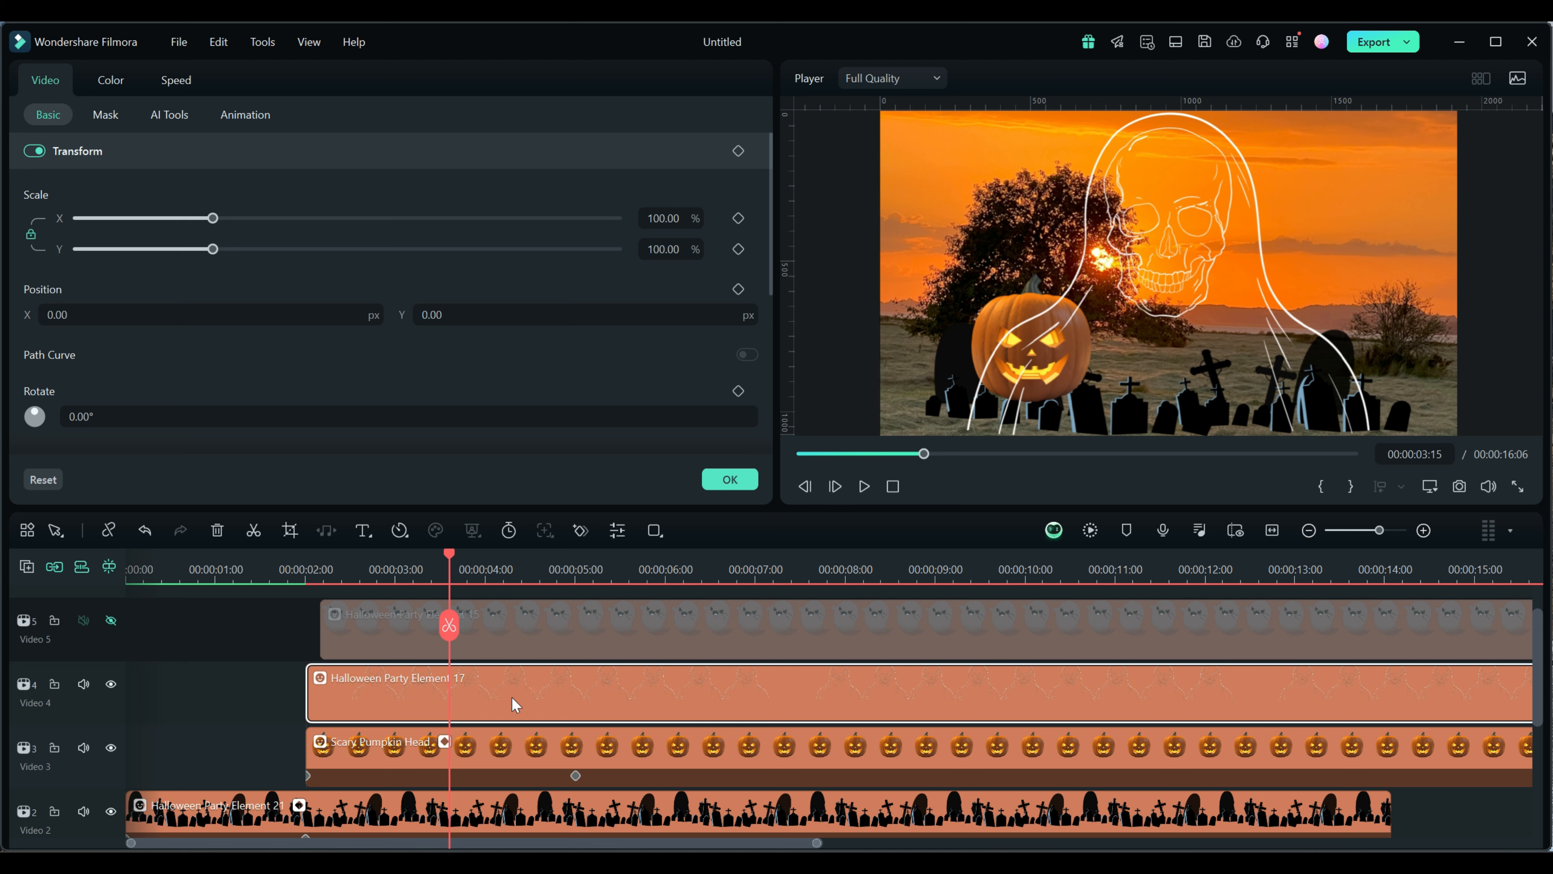
Step: Keyframe all Transform properties of the Element 17 clip at 00:00:02:00, plus an opacity keyframe of 0
key(Up)
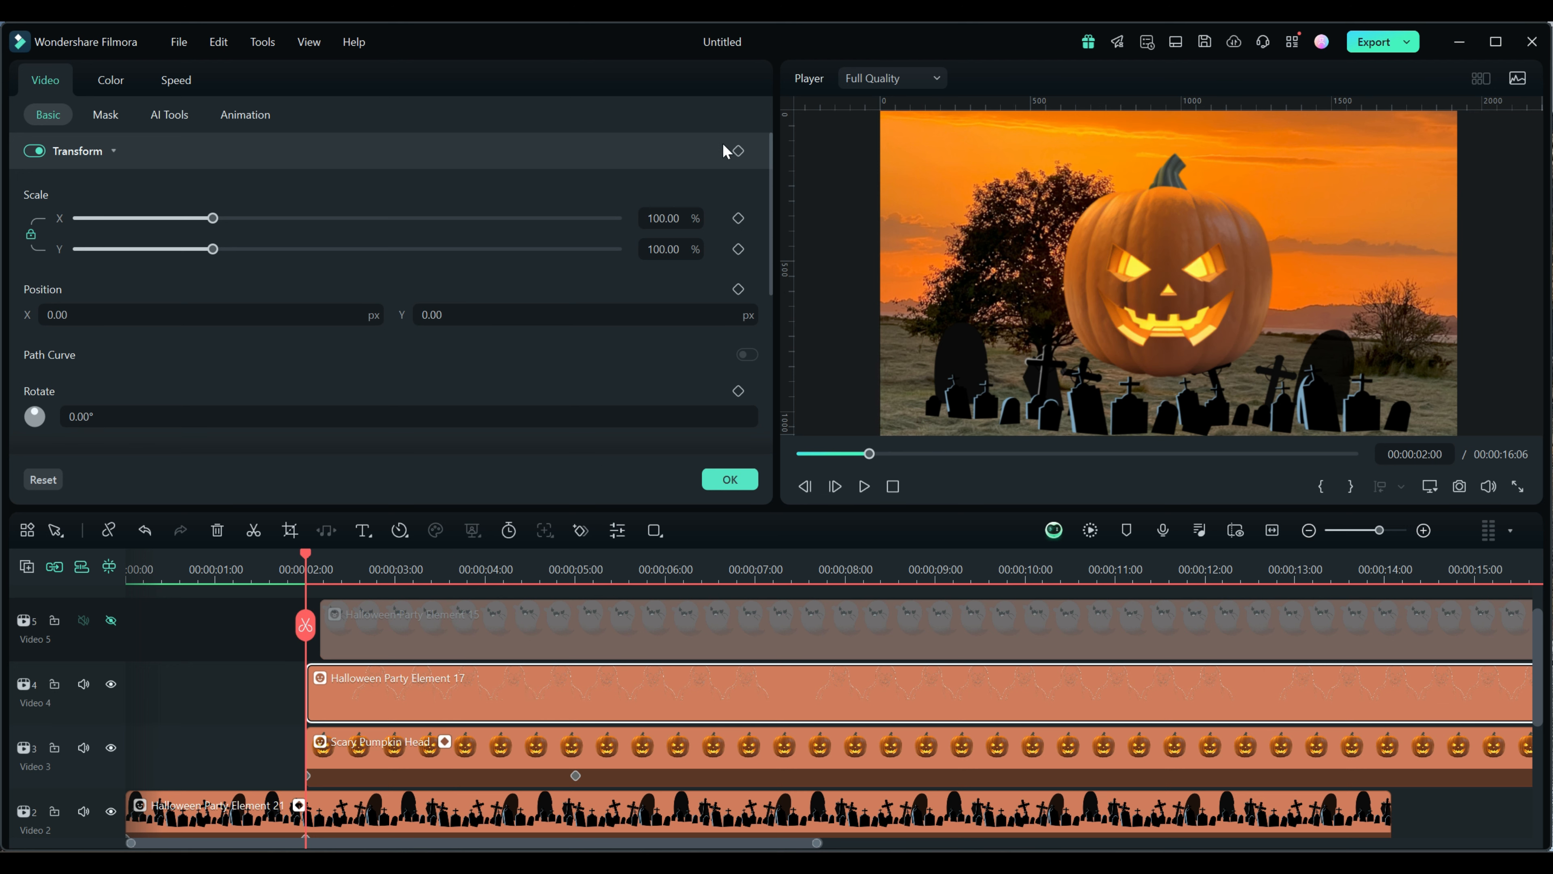
click(738, 152)
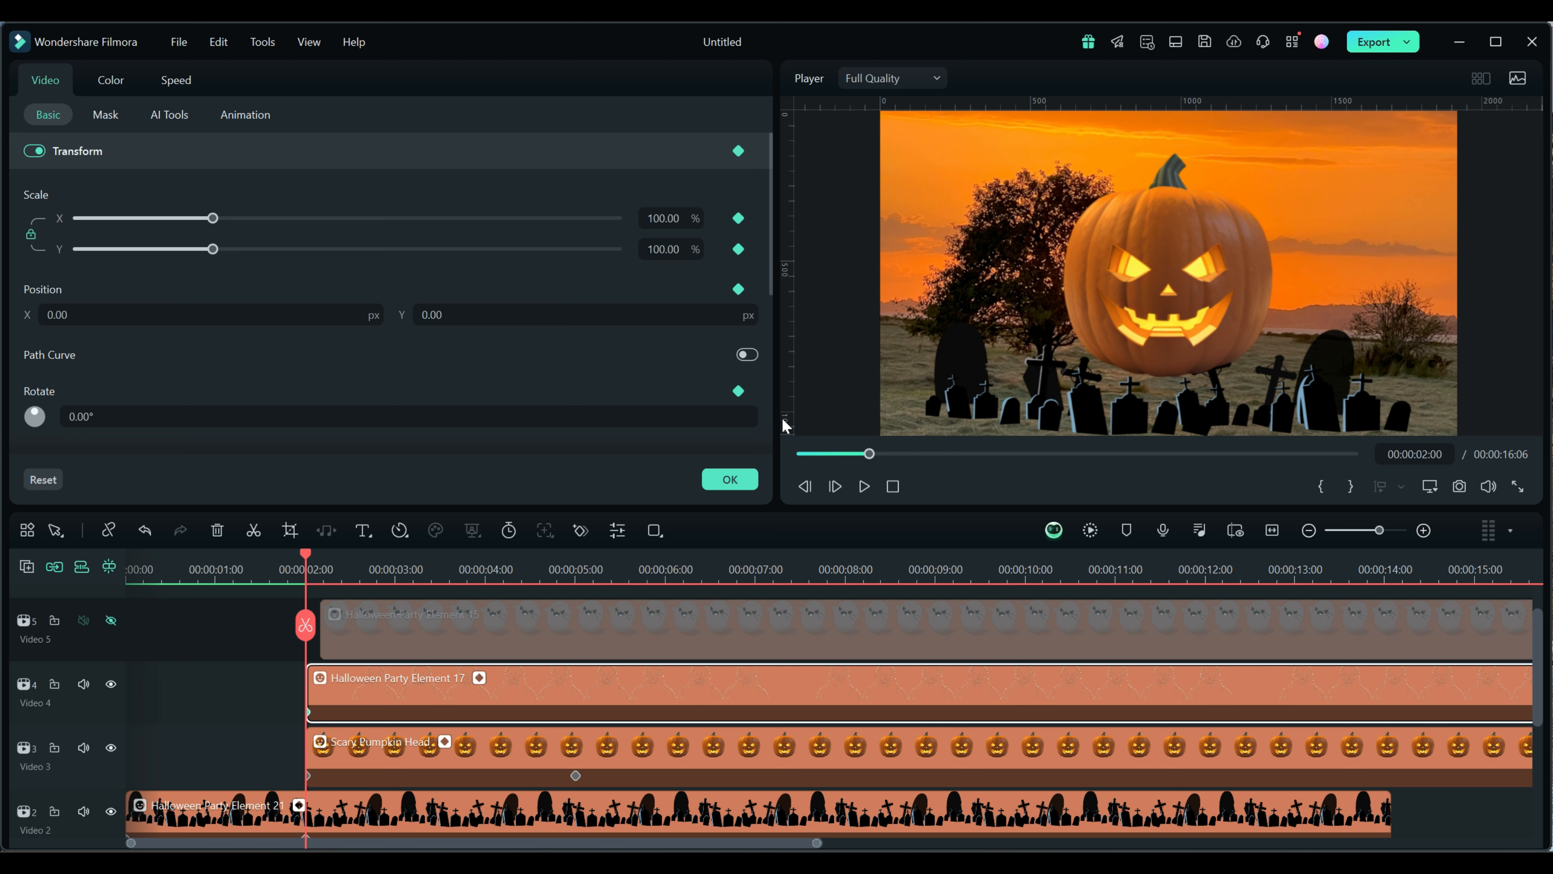
drag(768, 265, 770, 446)
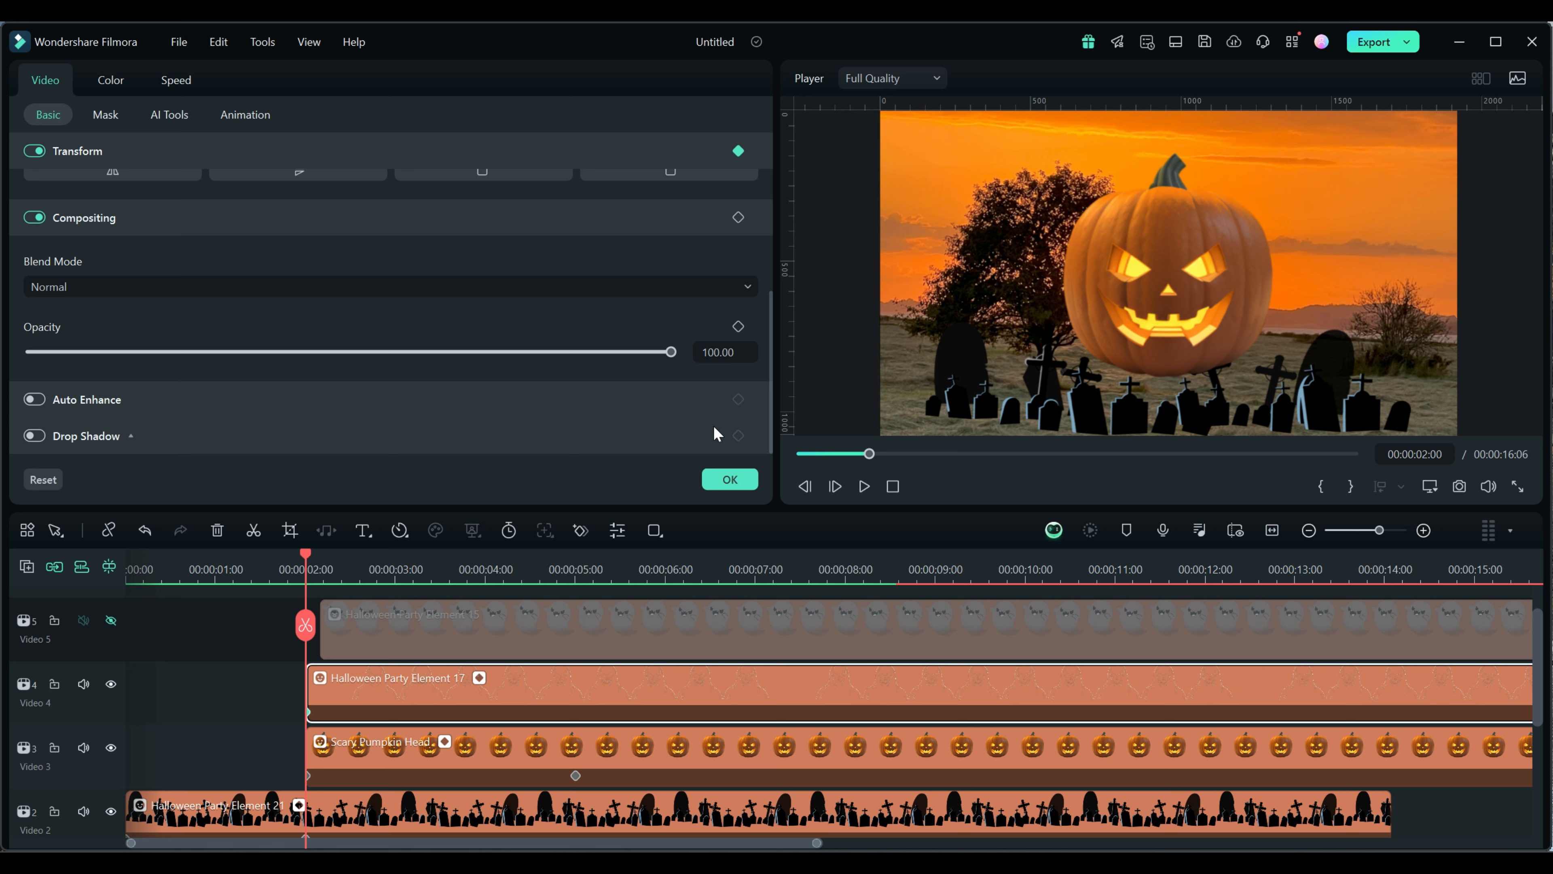
click(738, 326)
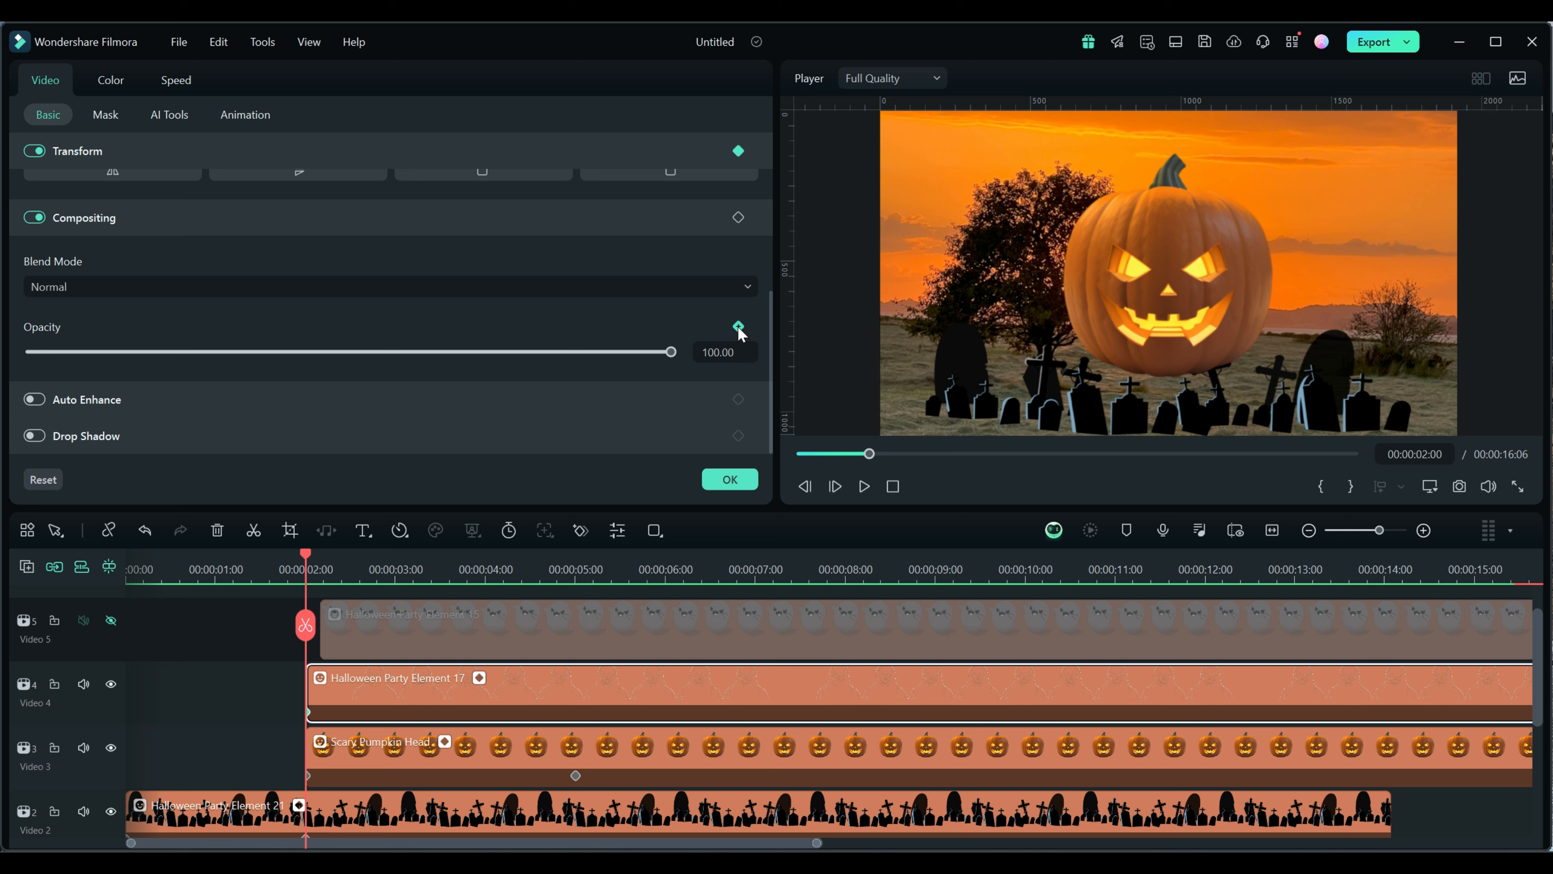
drag(670, 352, 28, 353)
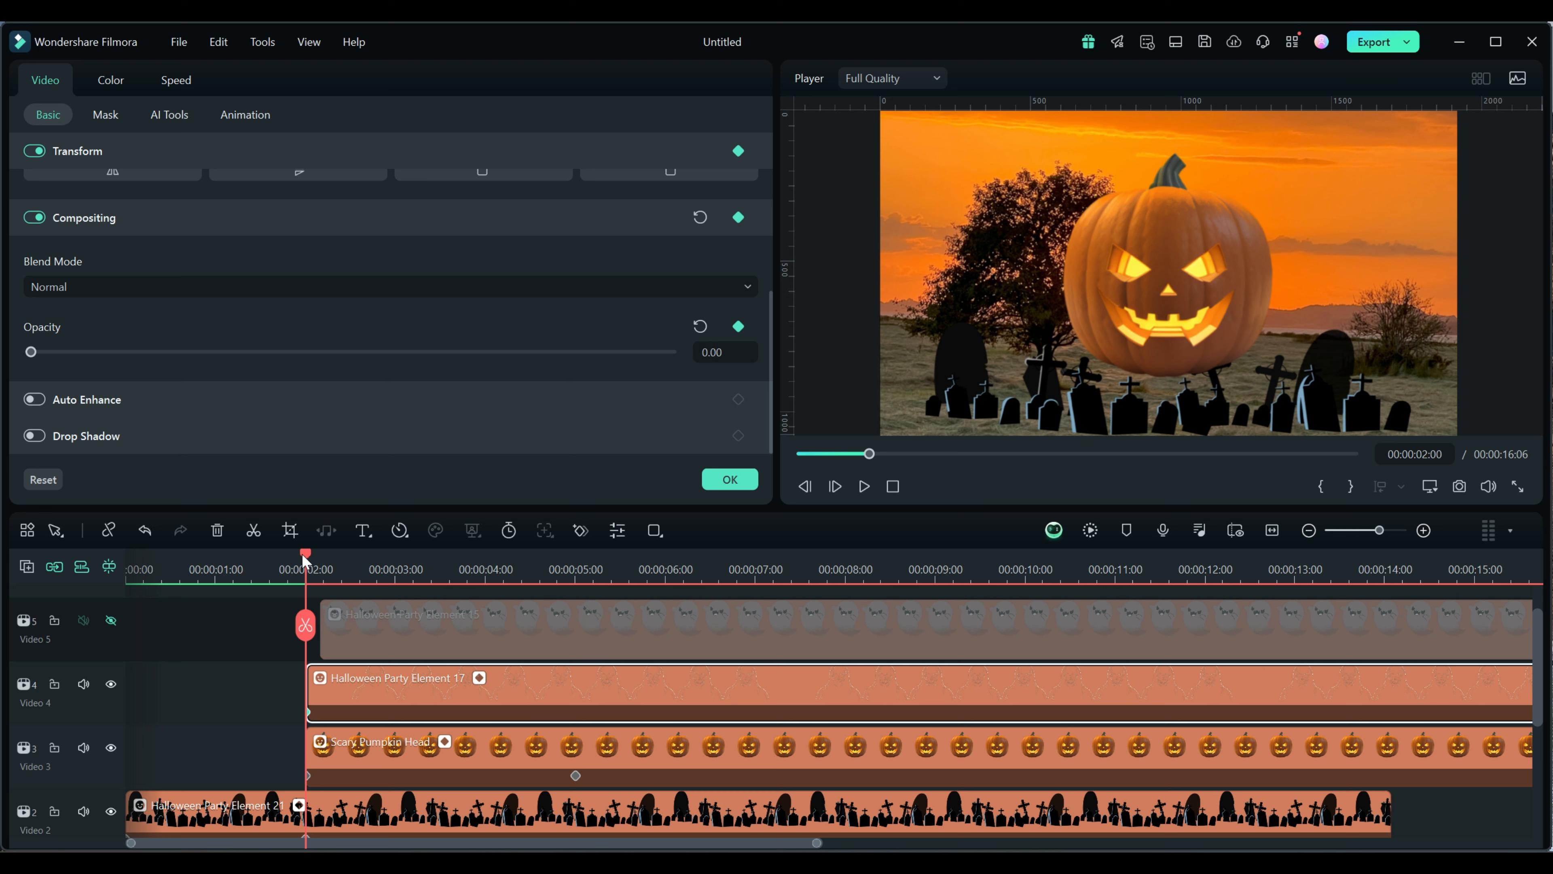
Step: Set the Element 17 clip's opacity to 100 at 00:00:05:18, past the pumpkin's second keyframe
drag(303, 554, 539, 576)
click(576, 776)
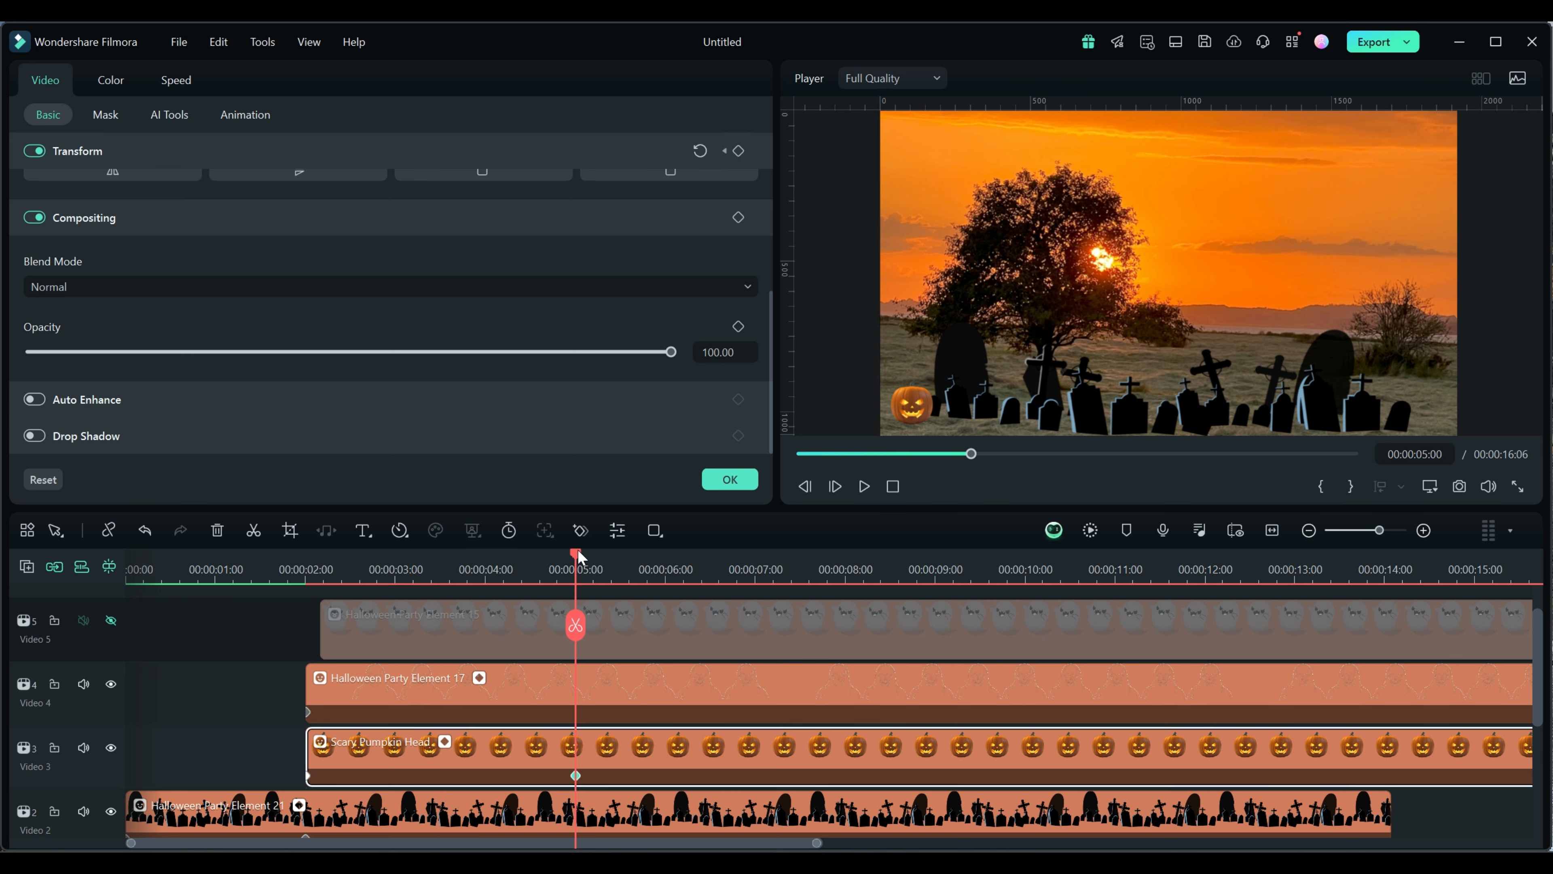
drag(587, 551, 640, 556)
click(560, 697)
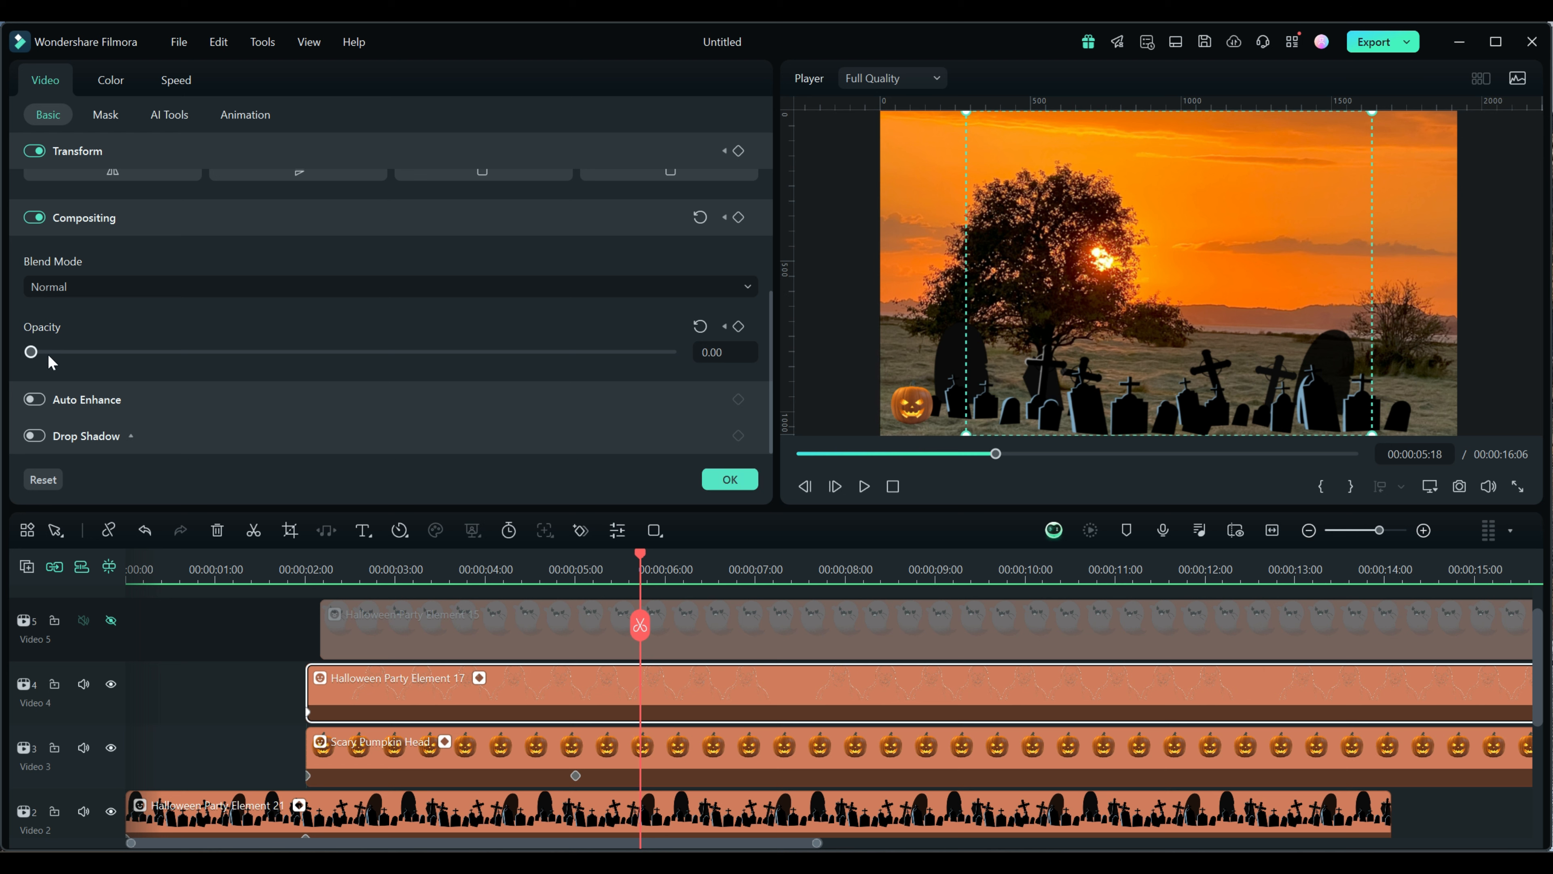
drag(31, 353, 674, 366)
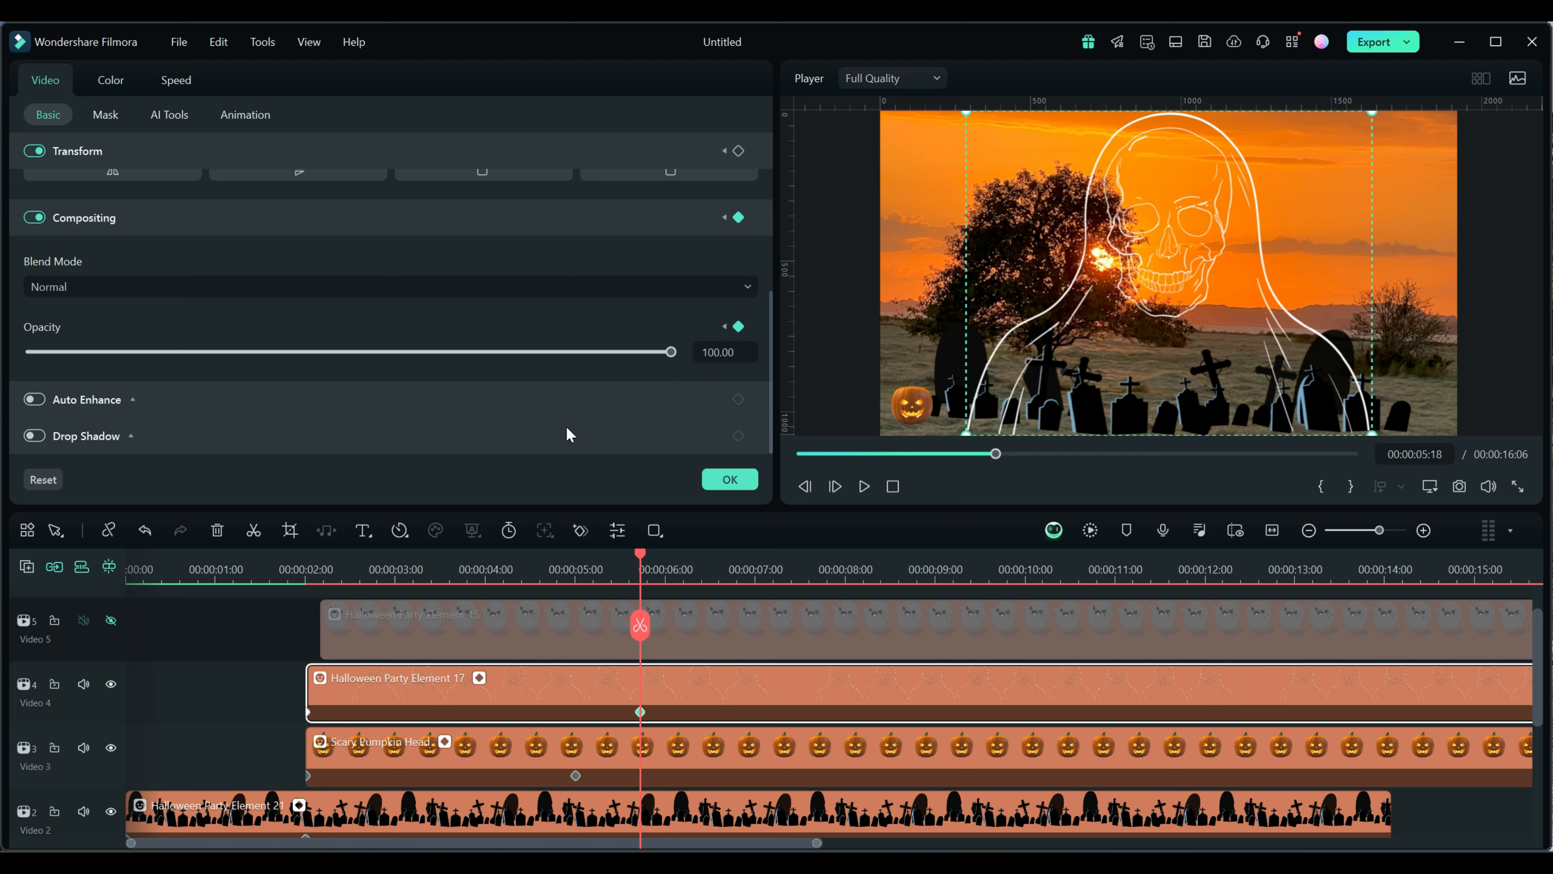
Step: Shrink the skull ghost to about 57% and place it in the frame's upper-right corner at about X 578, Y 235 px
drag(768, 381, 780, 213)
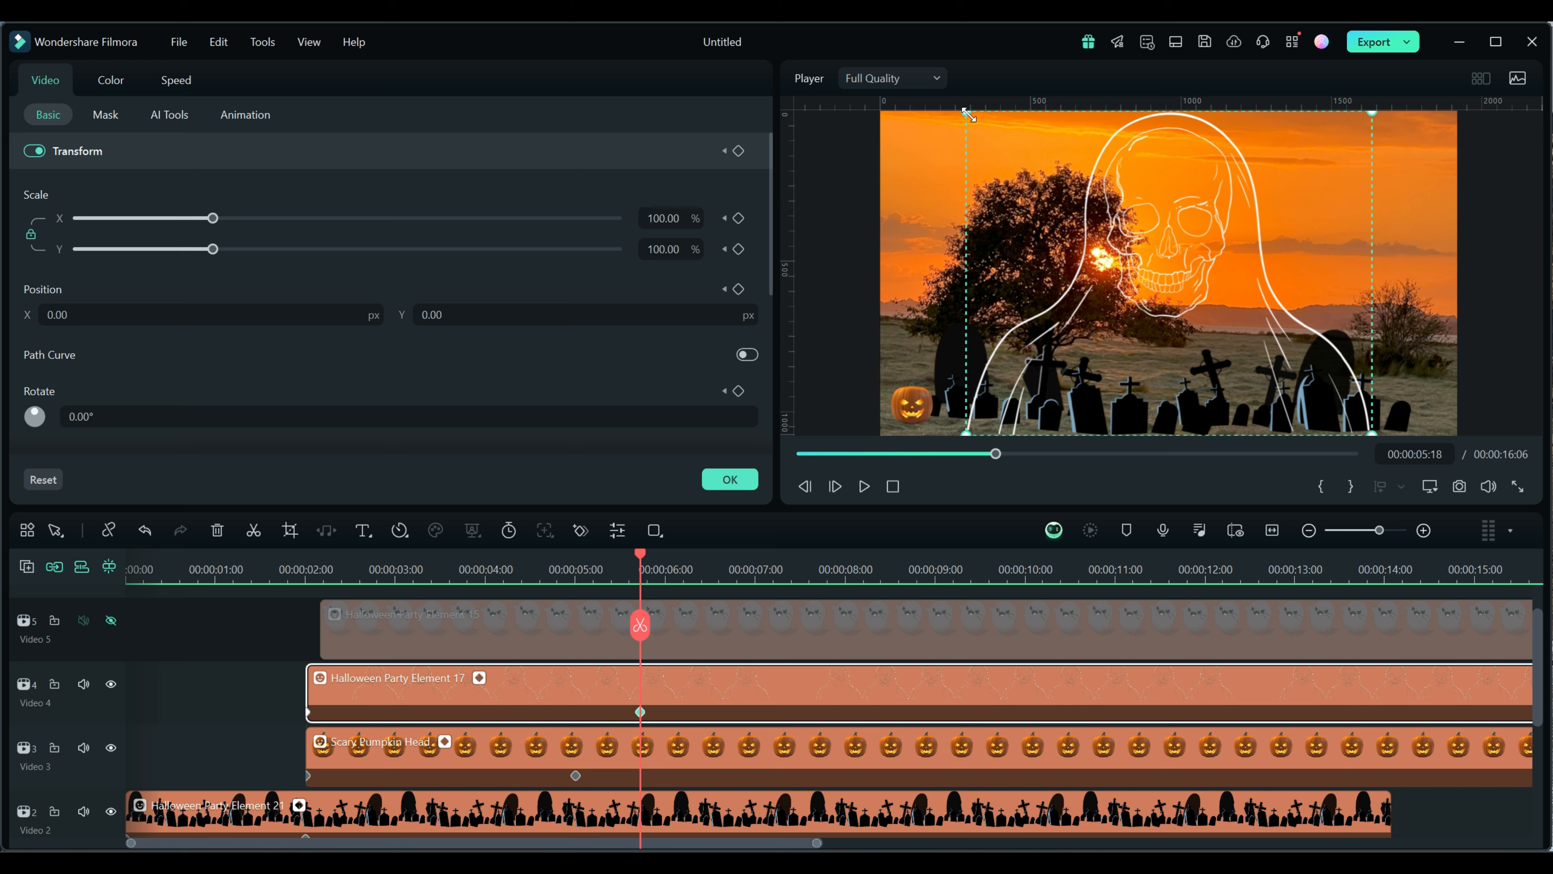
drag(967, 112, 1114, 235)
drag(1237, 382, 1299, 268)
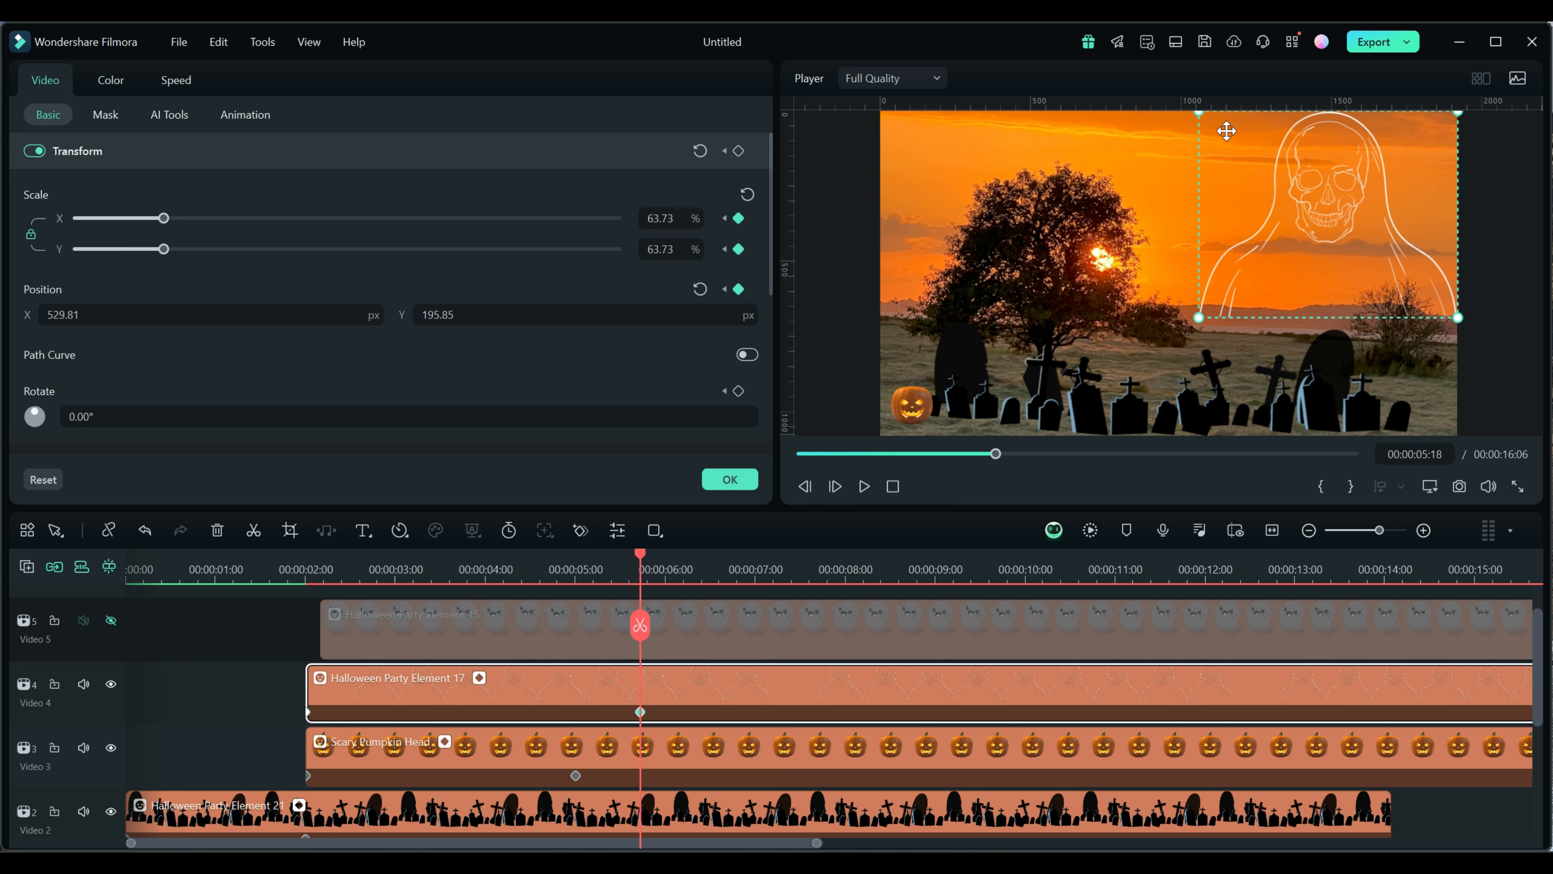
drag(1199, 113, 1229, 139)
drag(1290, 215, 1288, 200)
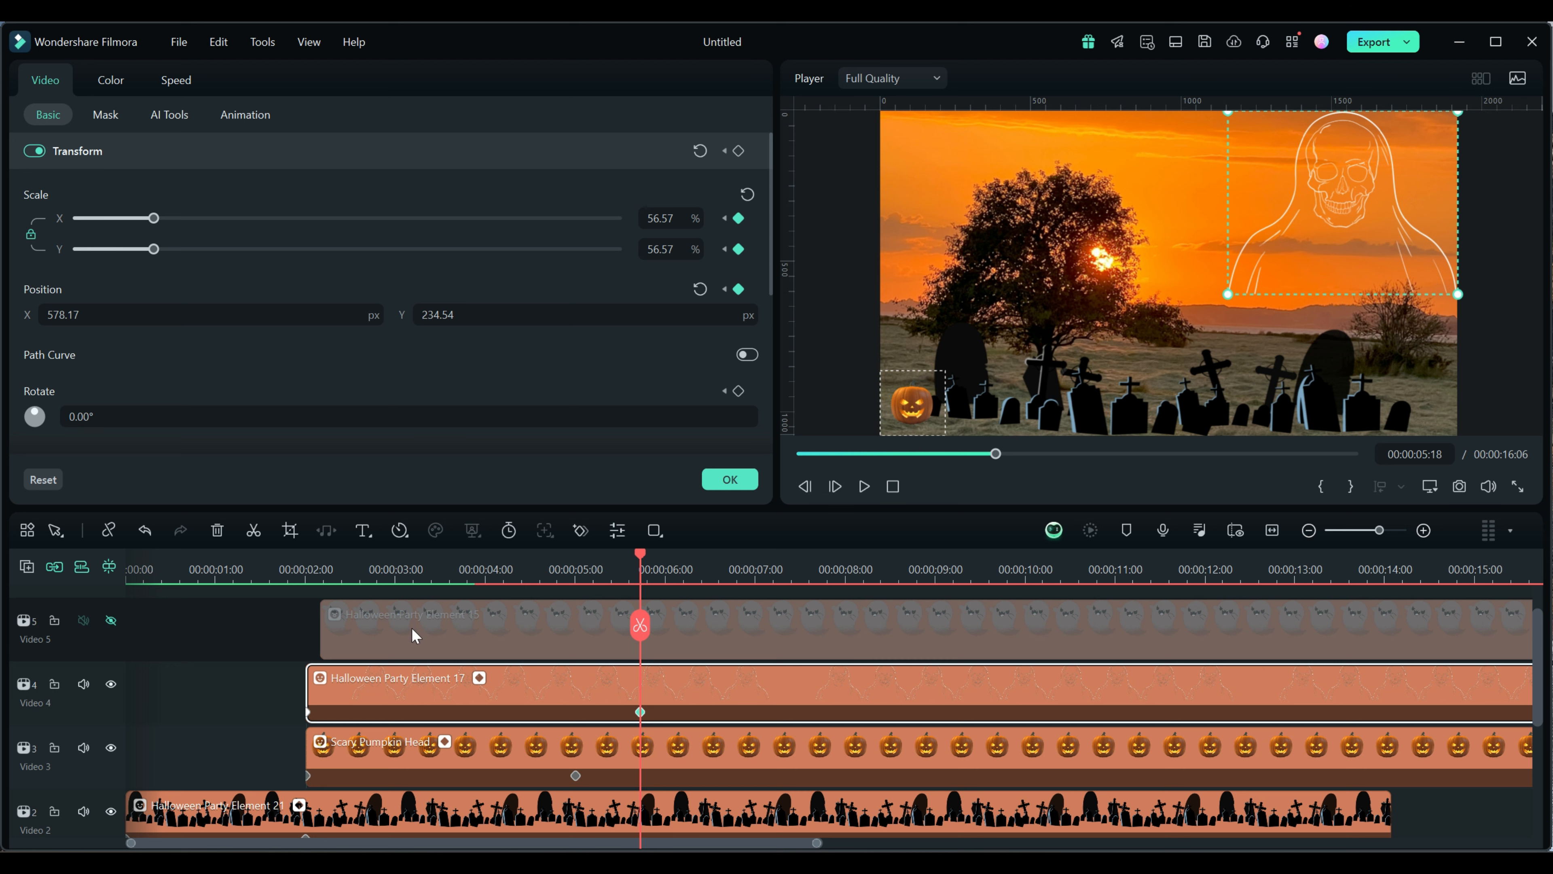
Step: Shift the Halloween Party Element 15 clip to start at 00:00:02:00 and show the Video 5 track
click(394, 635)
drag(404, 635, 389, 635)
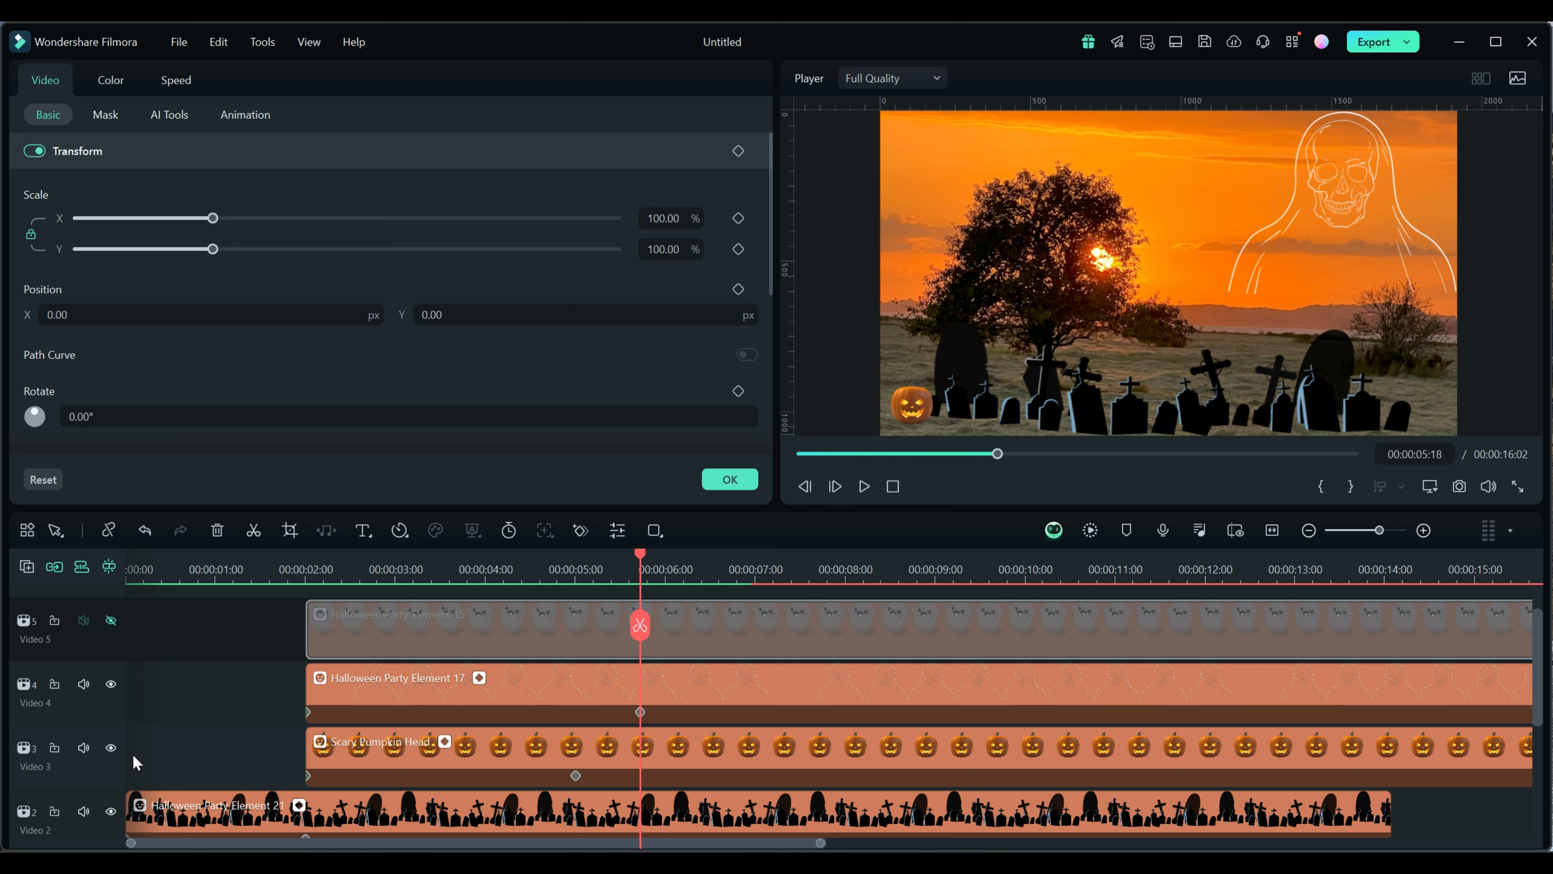
click(111, 621)
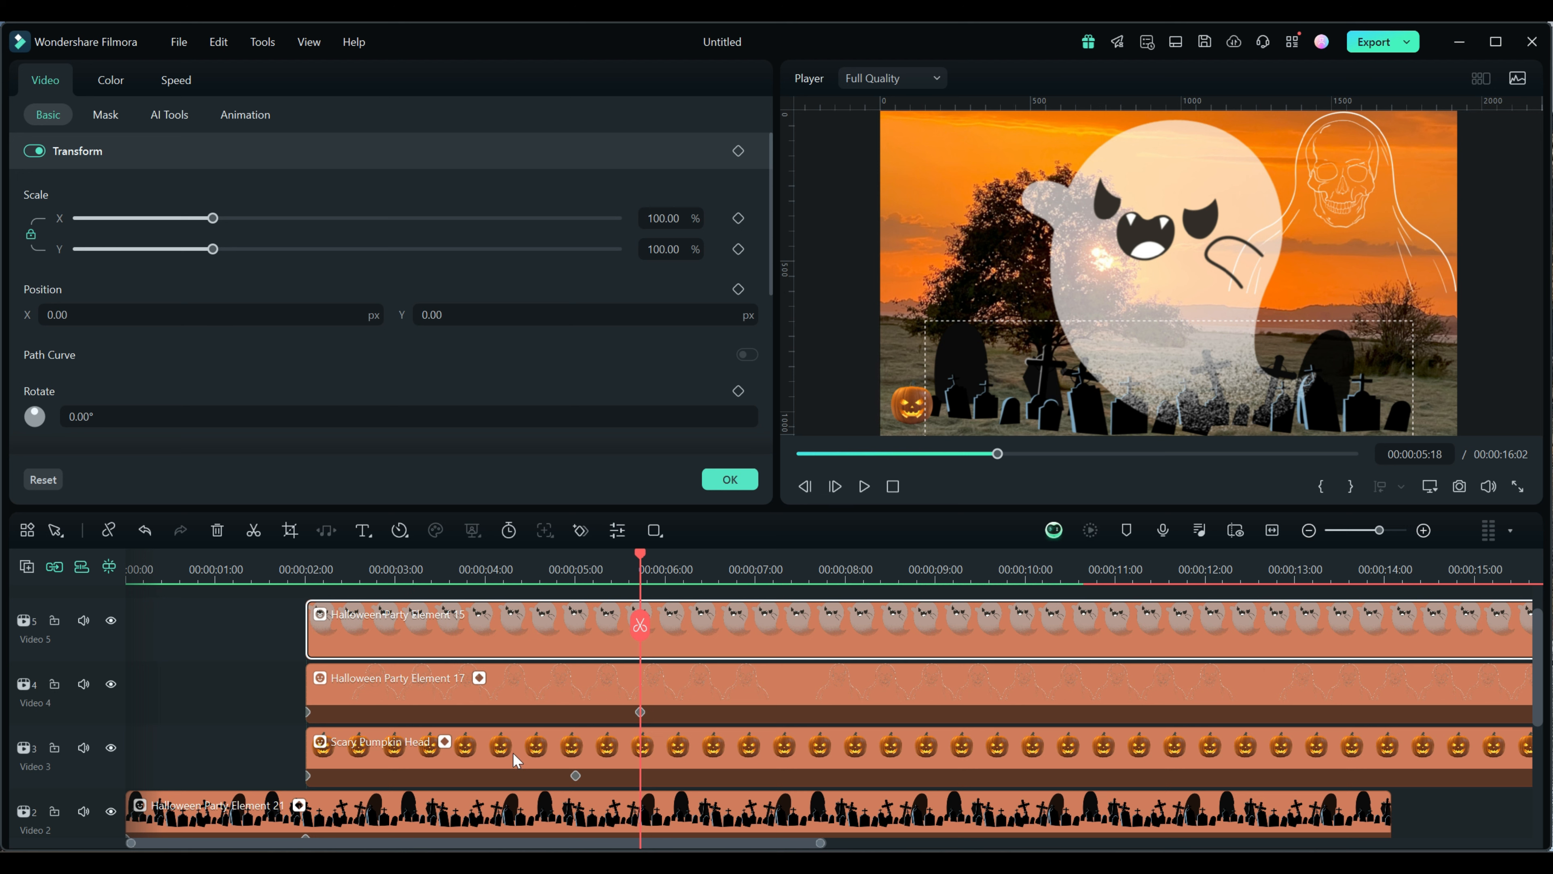
Step: Copy the effects of the Scary Pumpkin Head clip and paste them onto the Halloween Party Element 15 clip
click(497, 749)
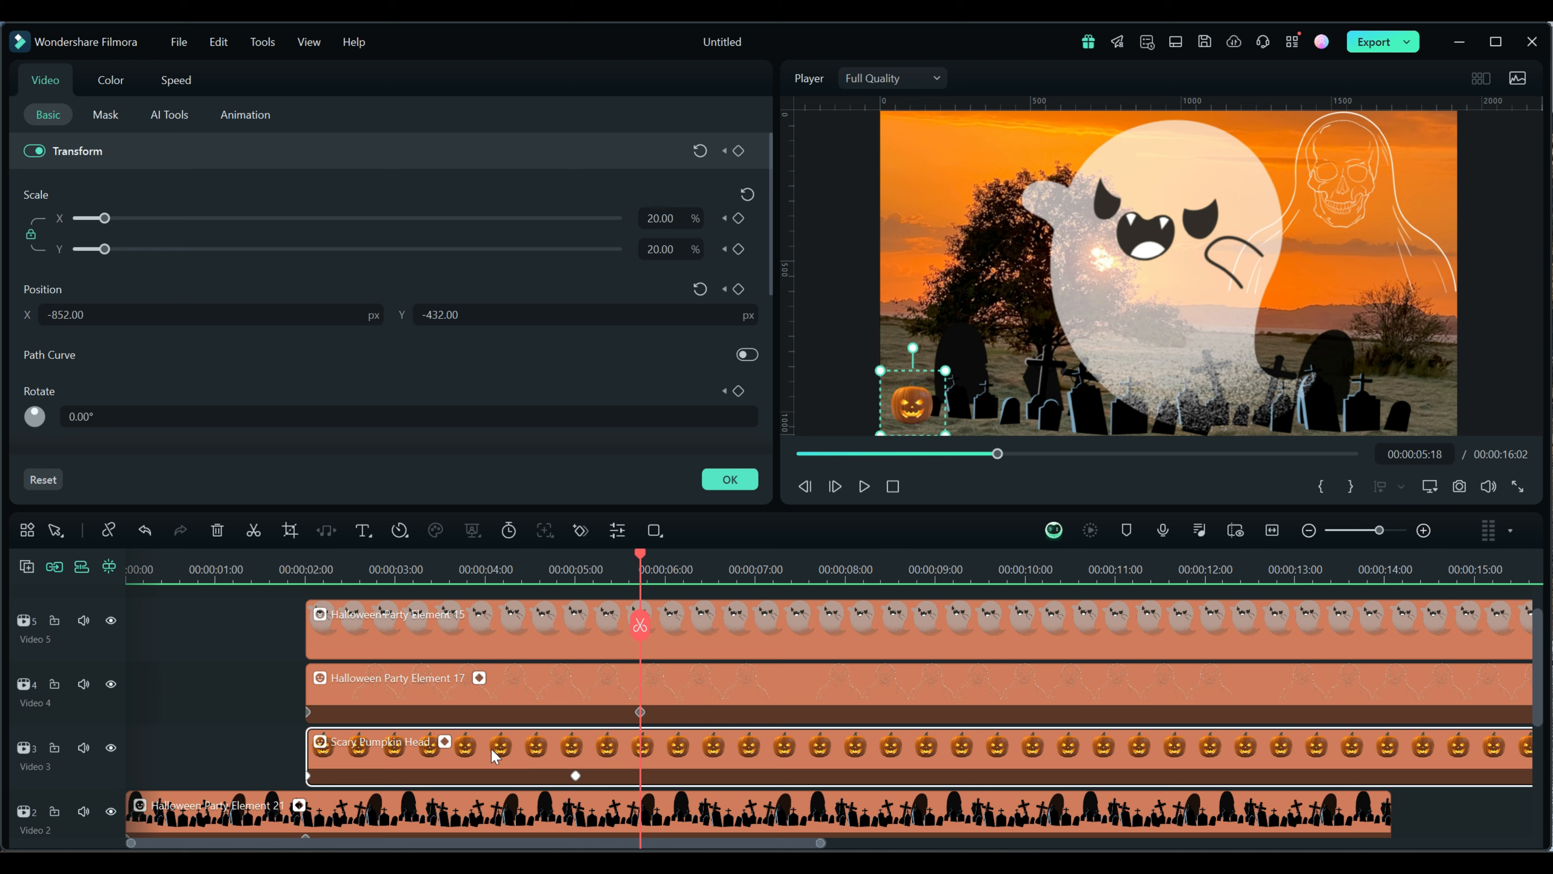
right_click(493, 750)
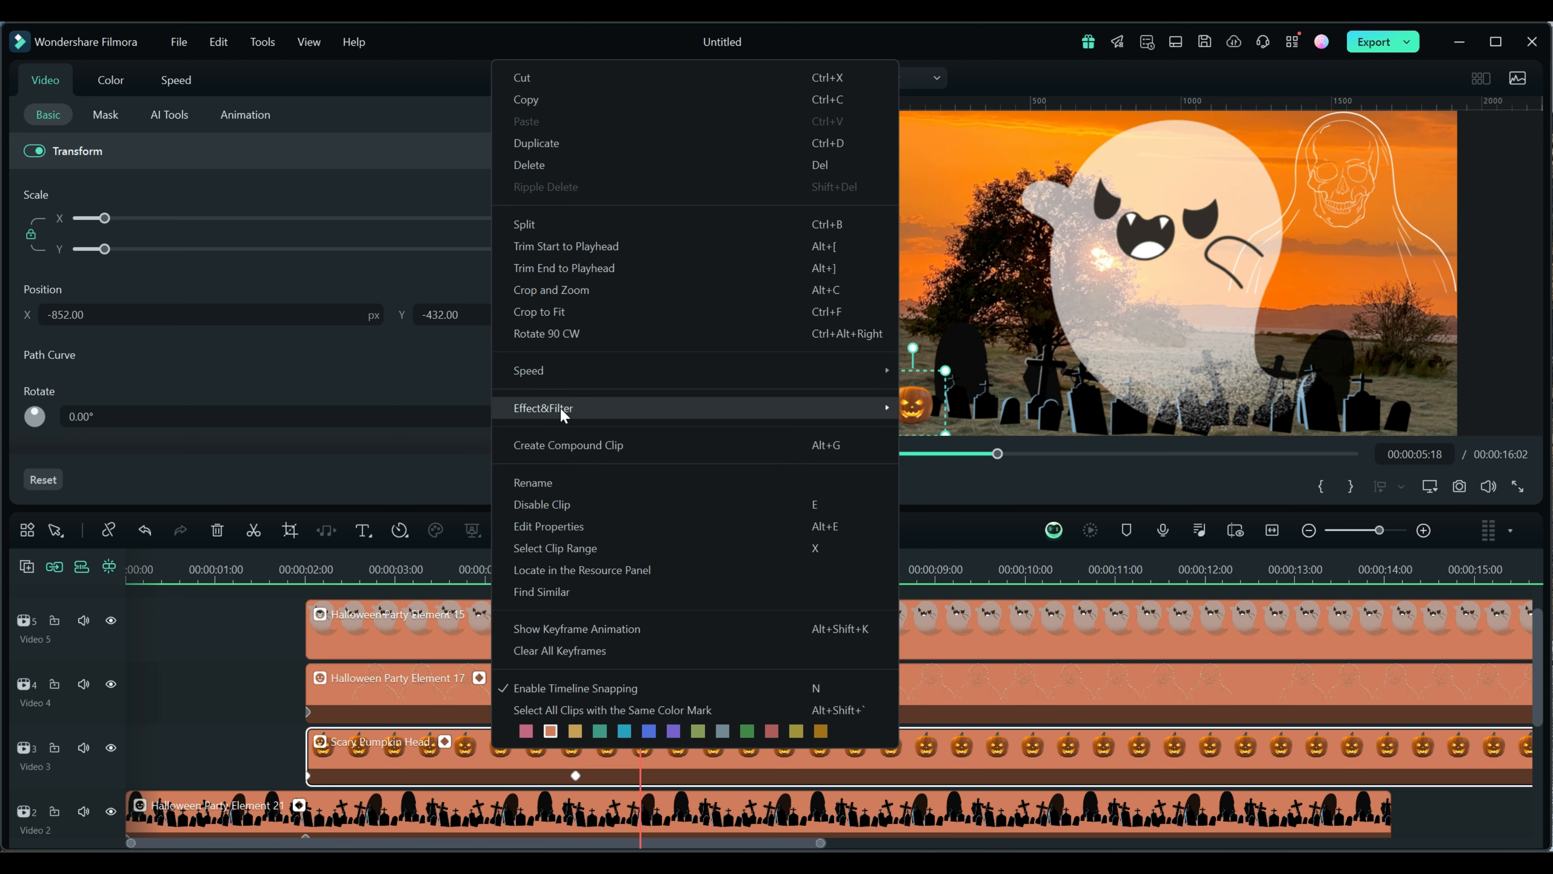
mouse_move(561, 408)
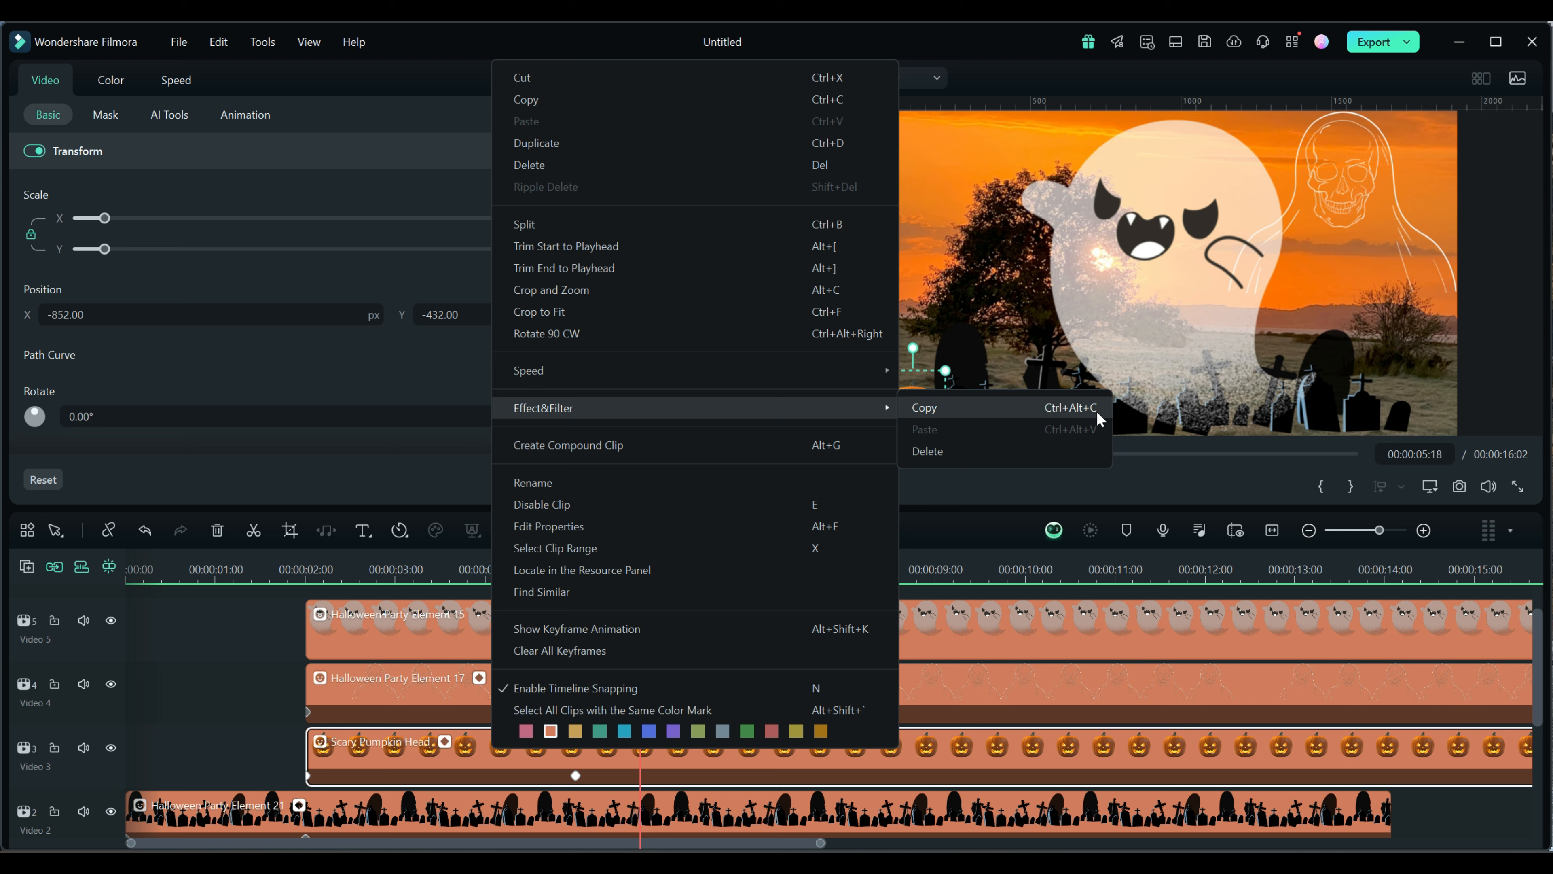
click(945, 408)
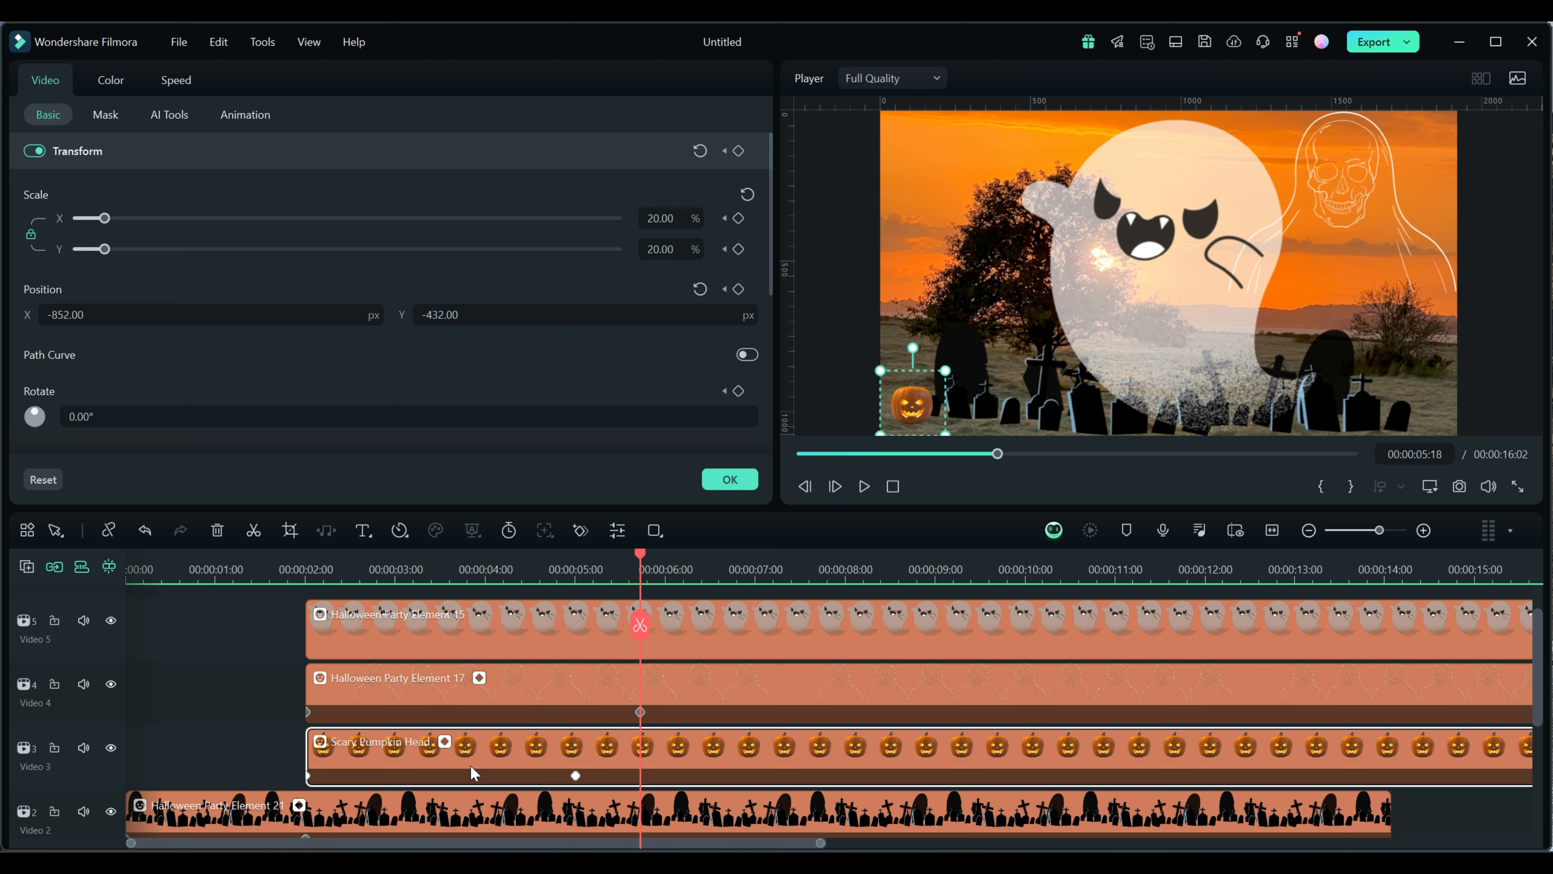
click(530, 616)
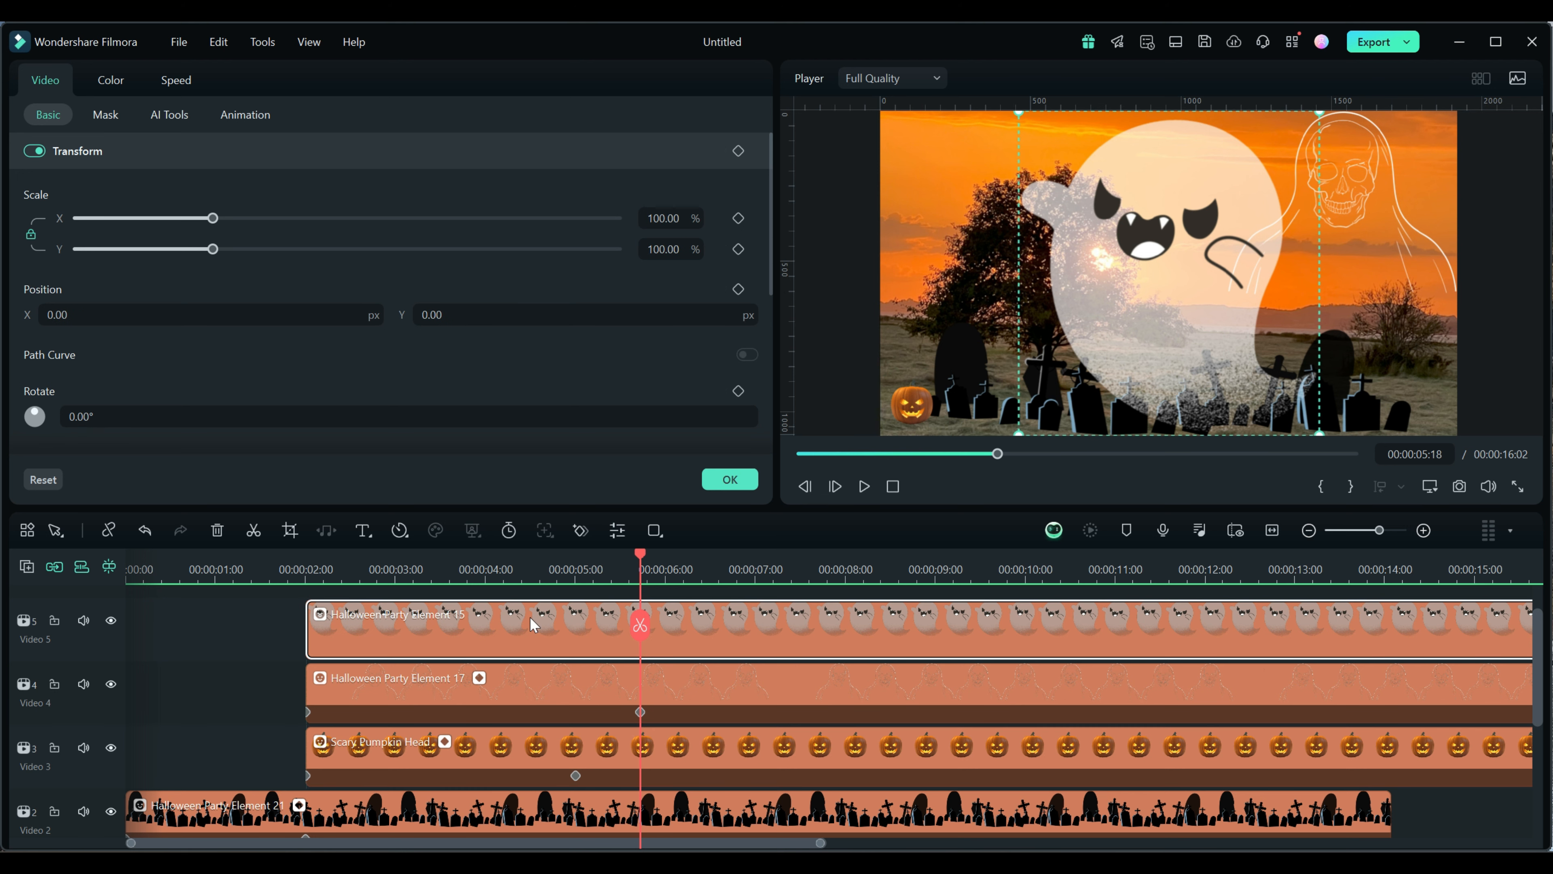
right_click(531, 616)
mouse_move(581, 381)
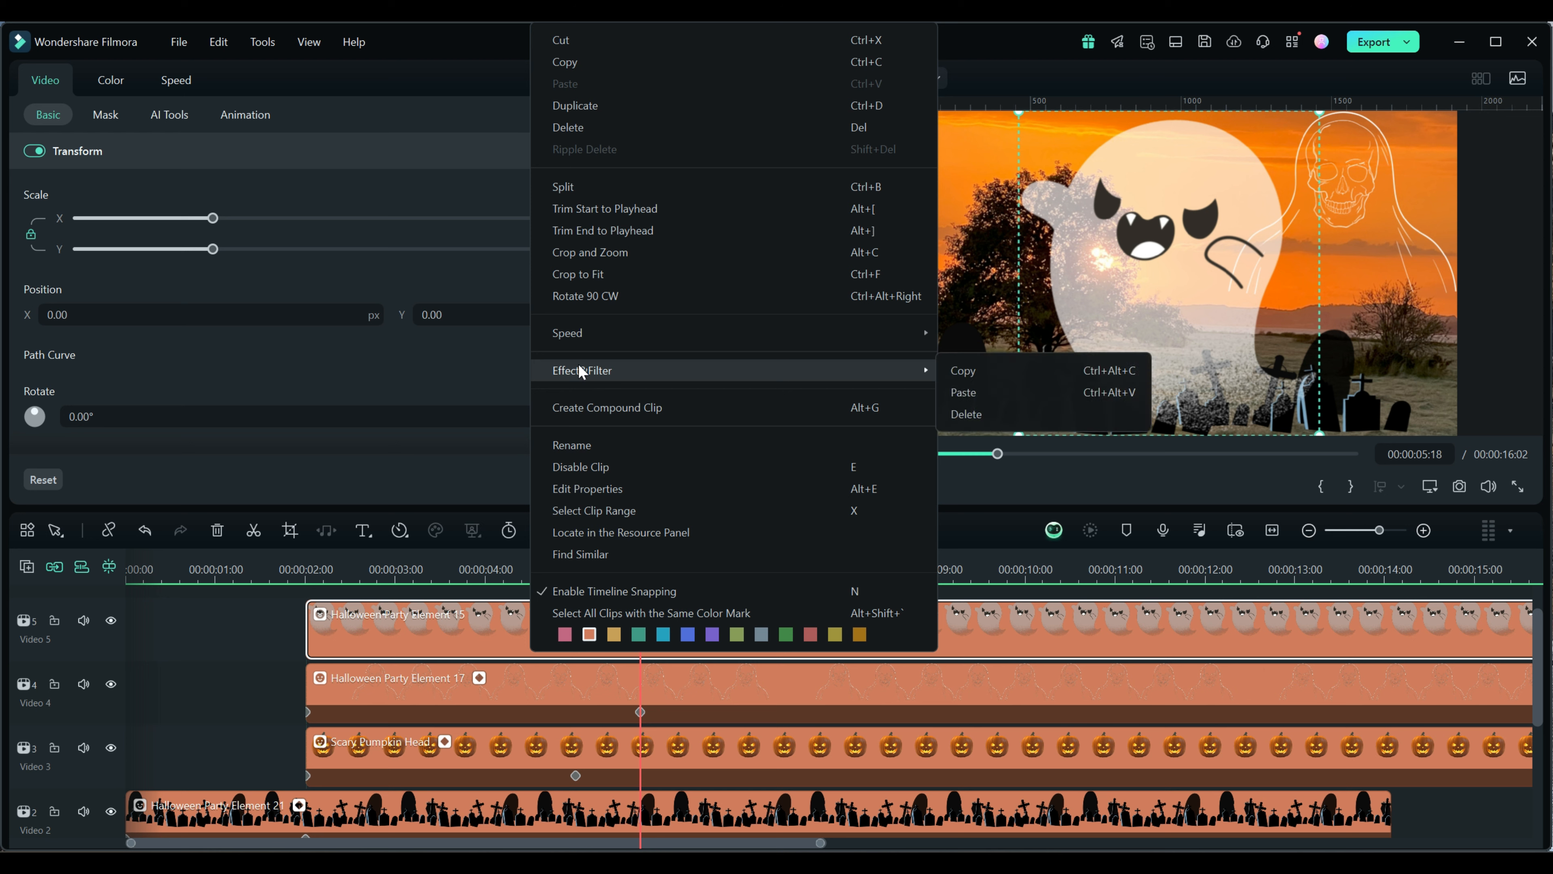
click(963, 393)
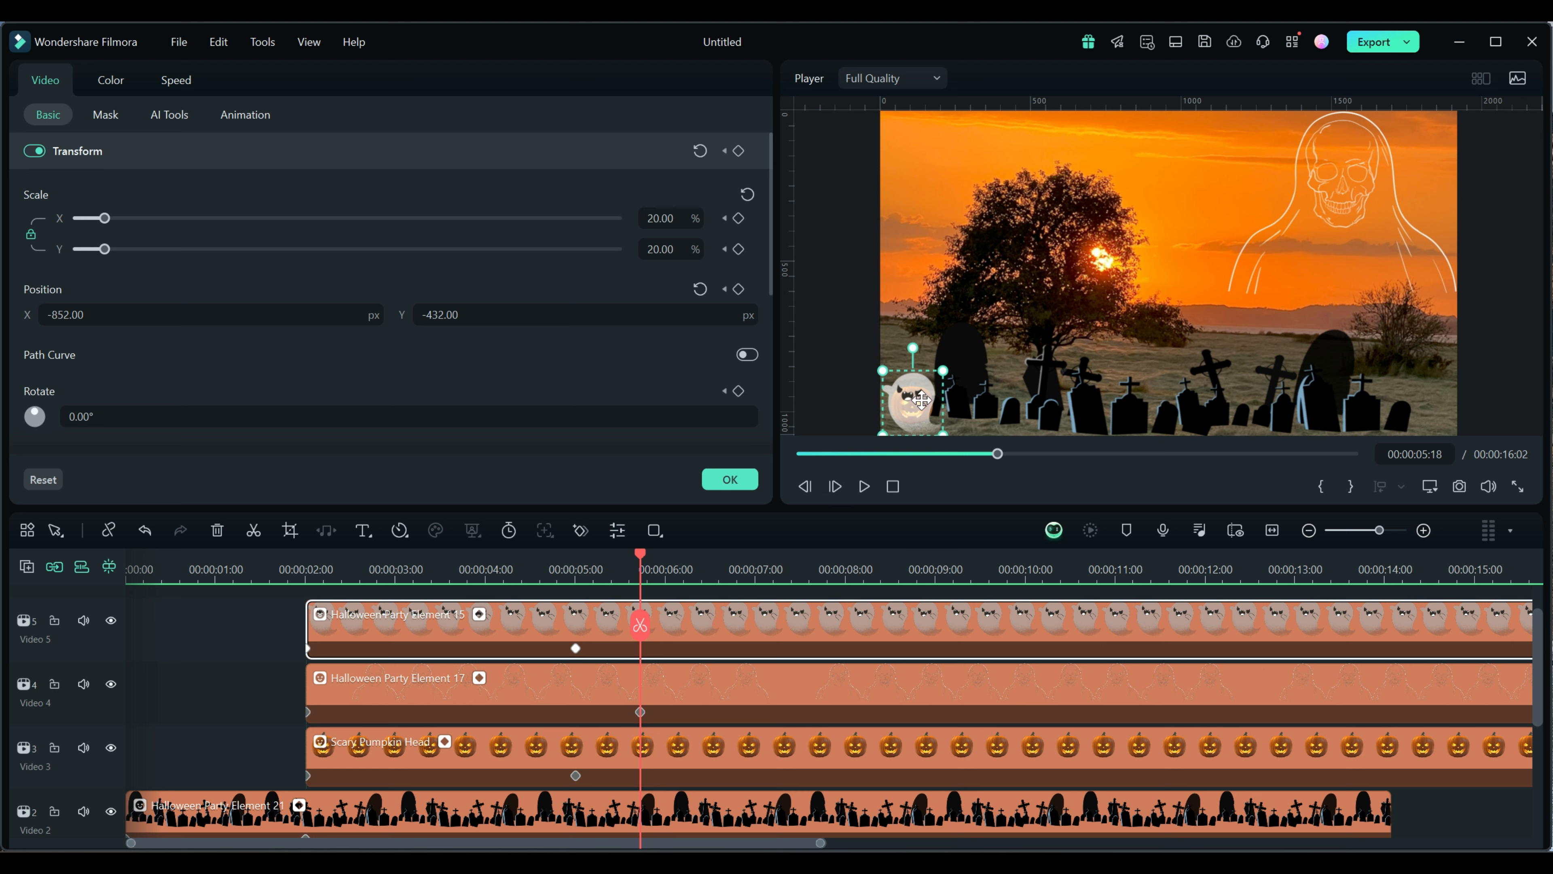
Step: Try setting the Halloween Party Element 15 clip's opacity to 0 at its first keyframe, comparing with the Element 17 clip's opacity there
scroll(588, 385, down, 4)
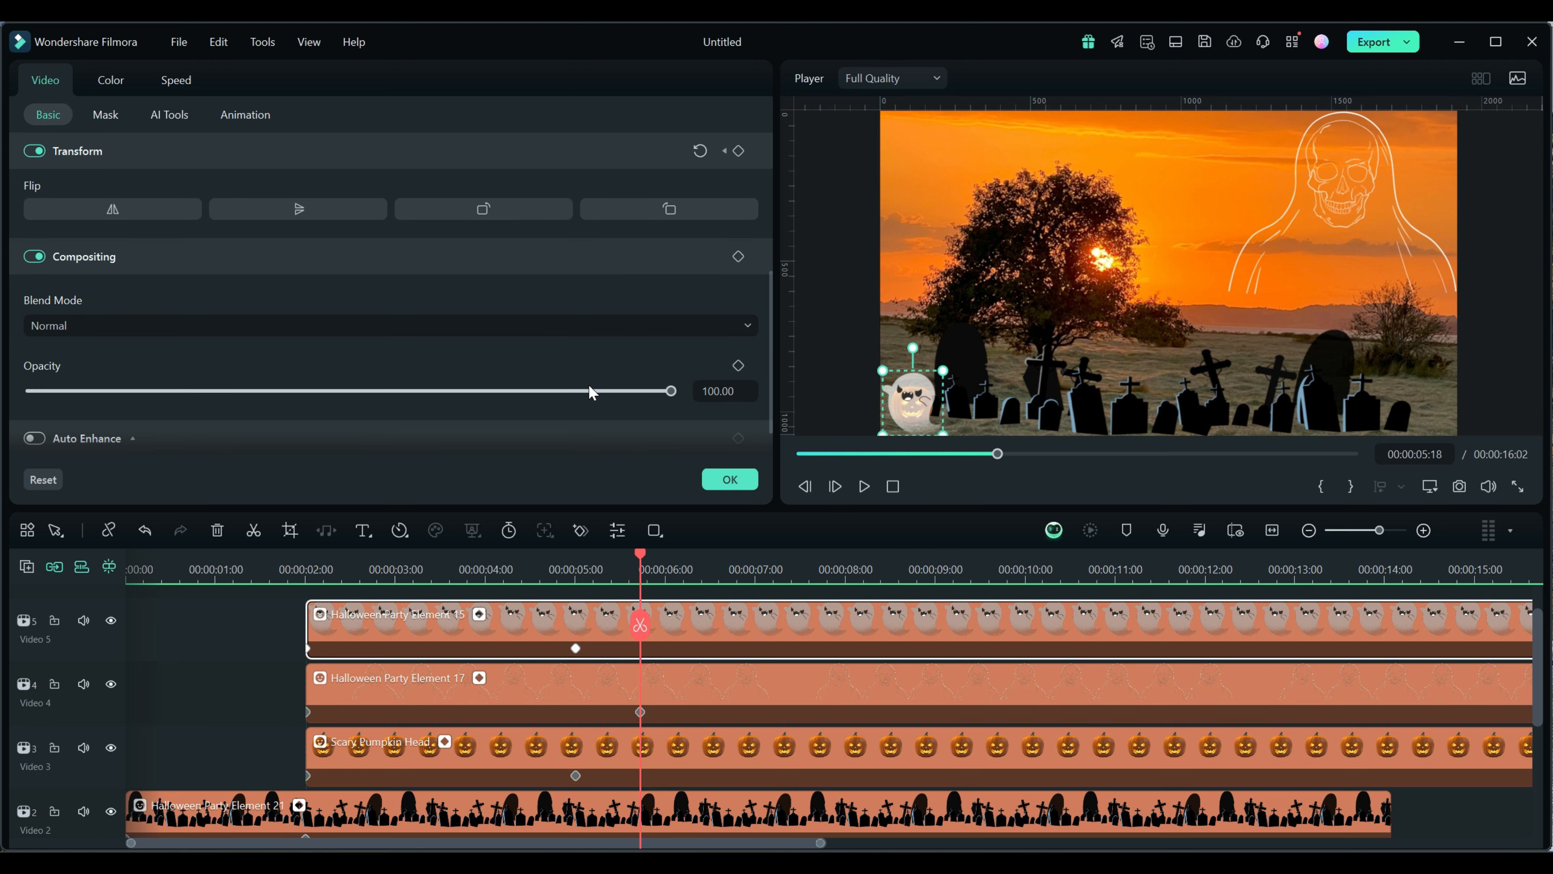
scroll(588, 384, down, 1)
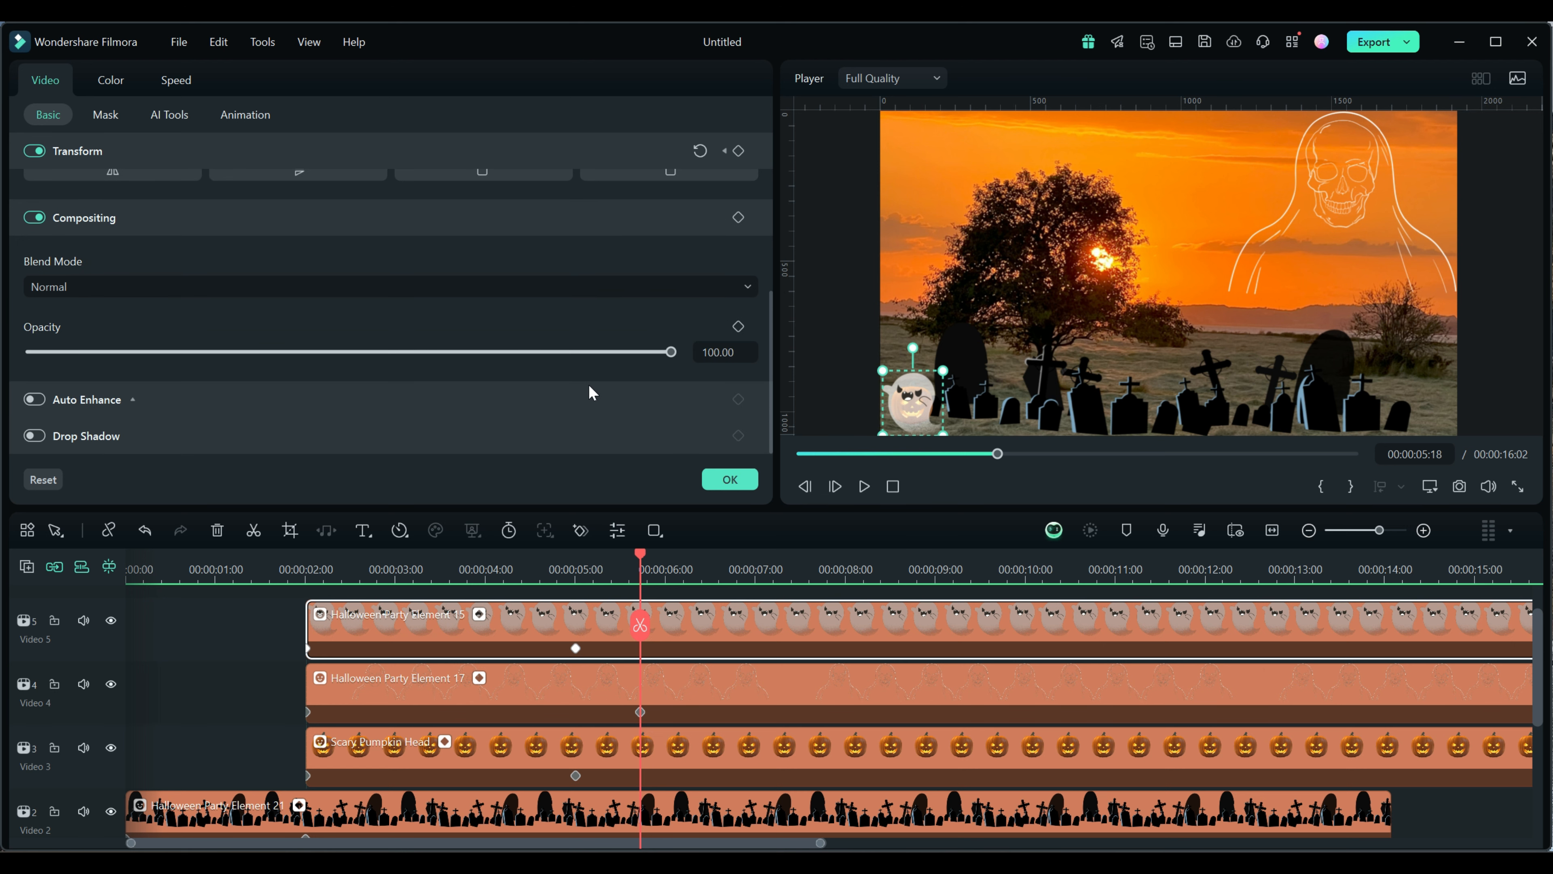
click(307, 712)
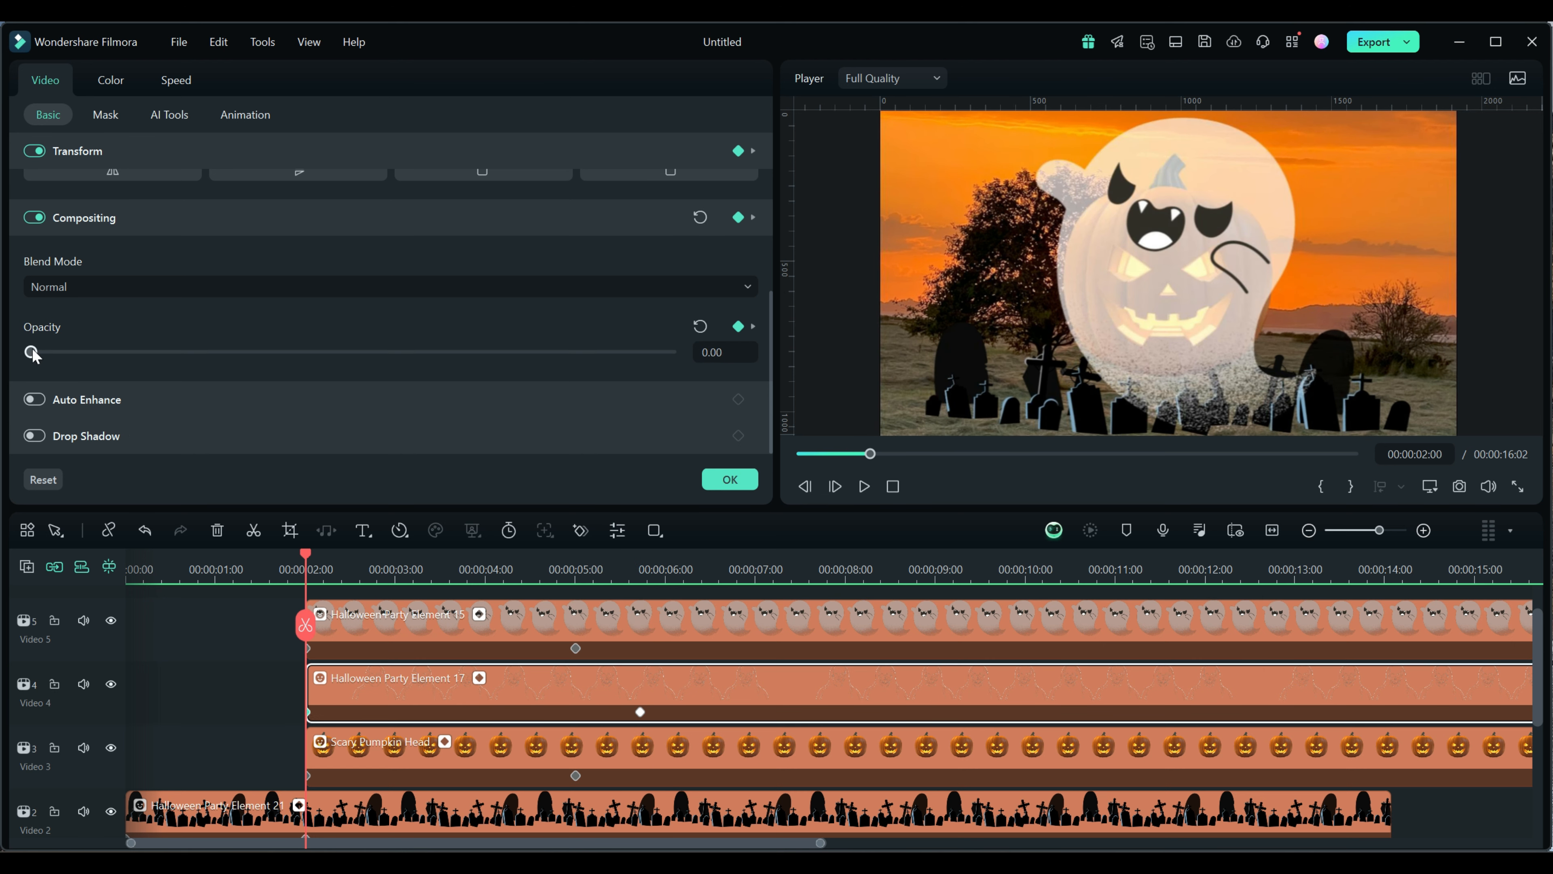
mouse_move(30, 351)
mouse_down()
mouse_move(694, 362)
mouse_move(12, 370)
mouse_up()
click(389, 632)
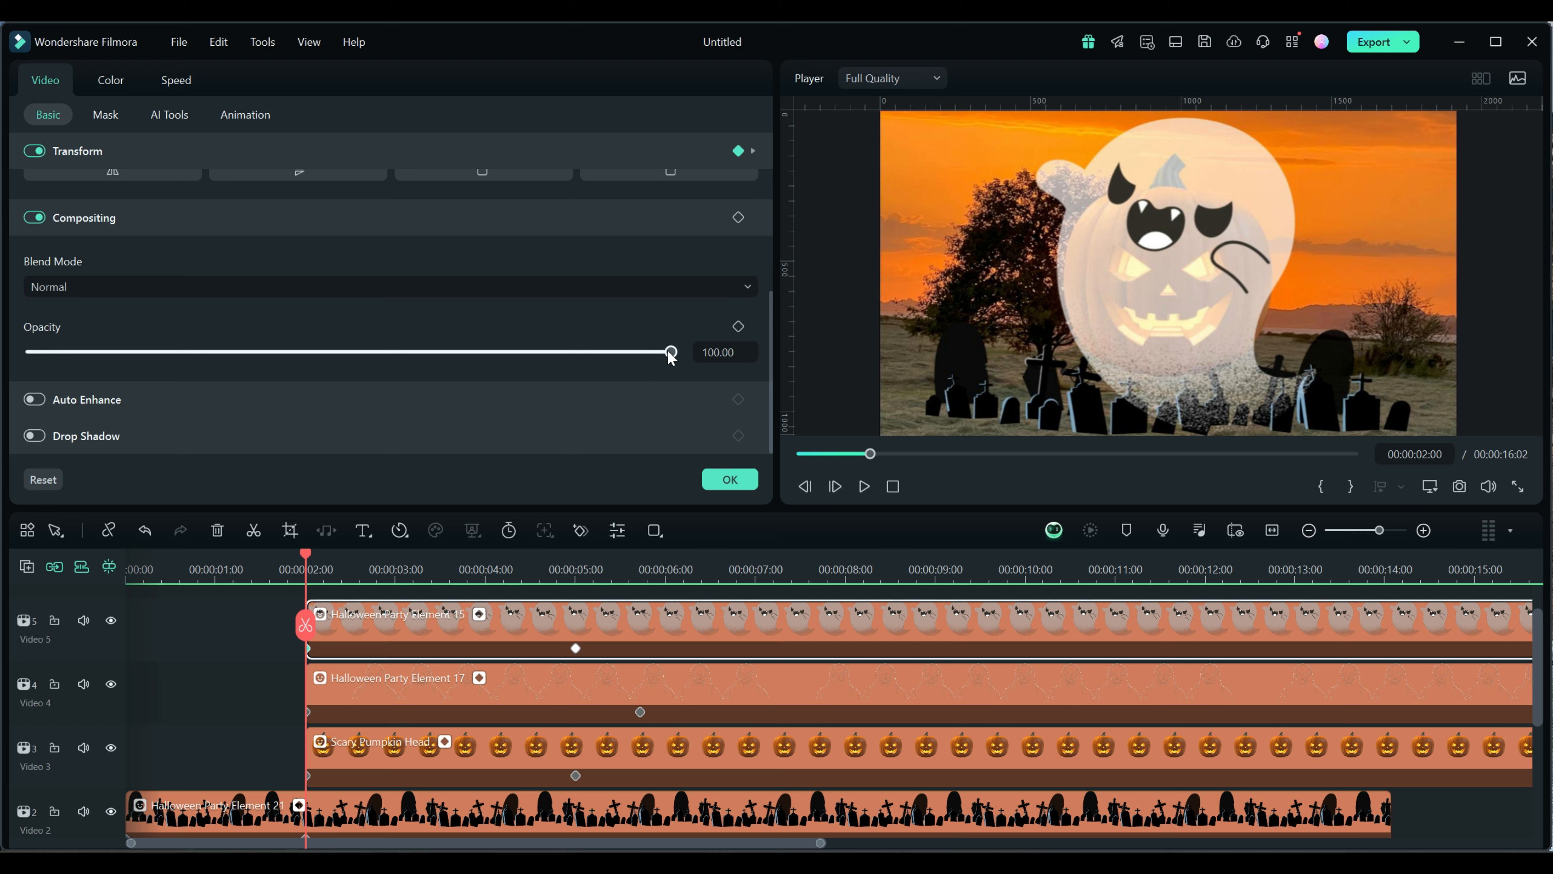
drag(670, 353, 31, 351)
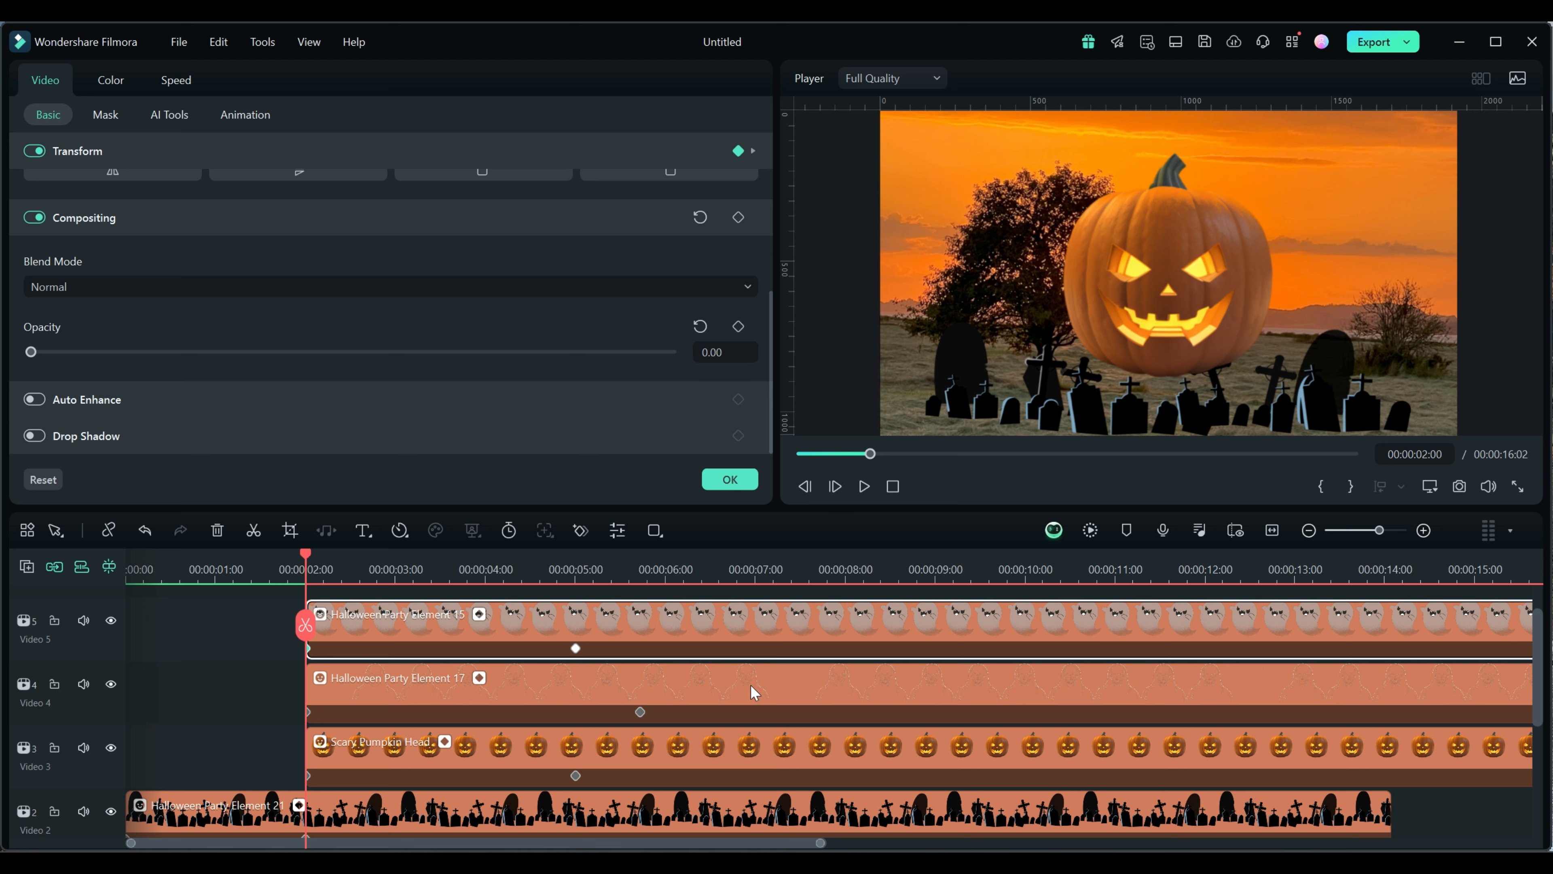
Step: At the Element 15 clip's 00:00:05:00 keyframe, reset its opacity and move the small ghost to the frame's upper-left area at about X -860, Y 297 px
click(576, 648)
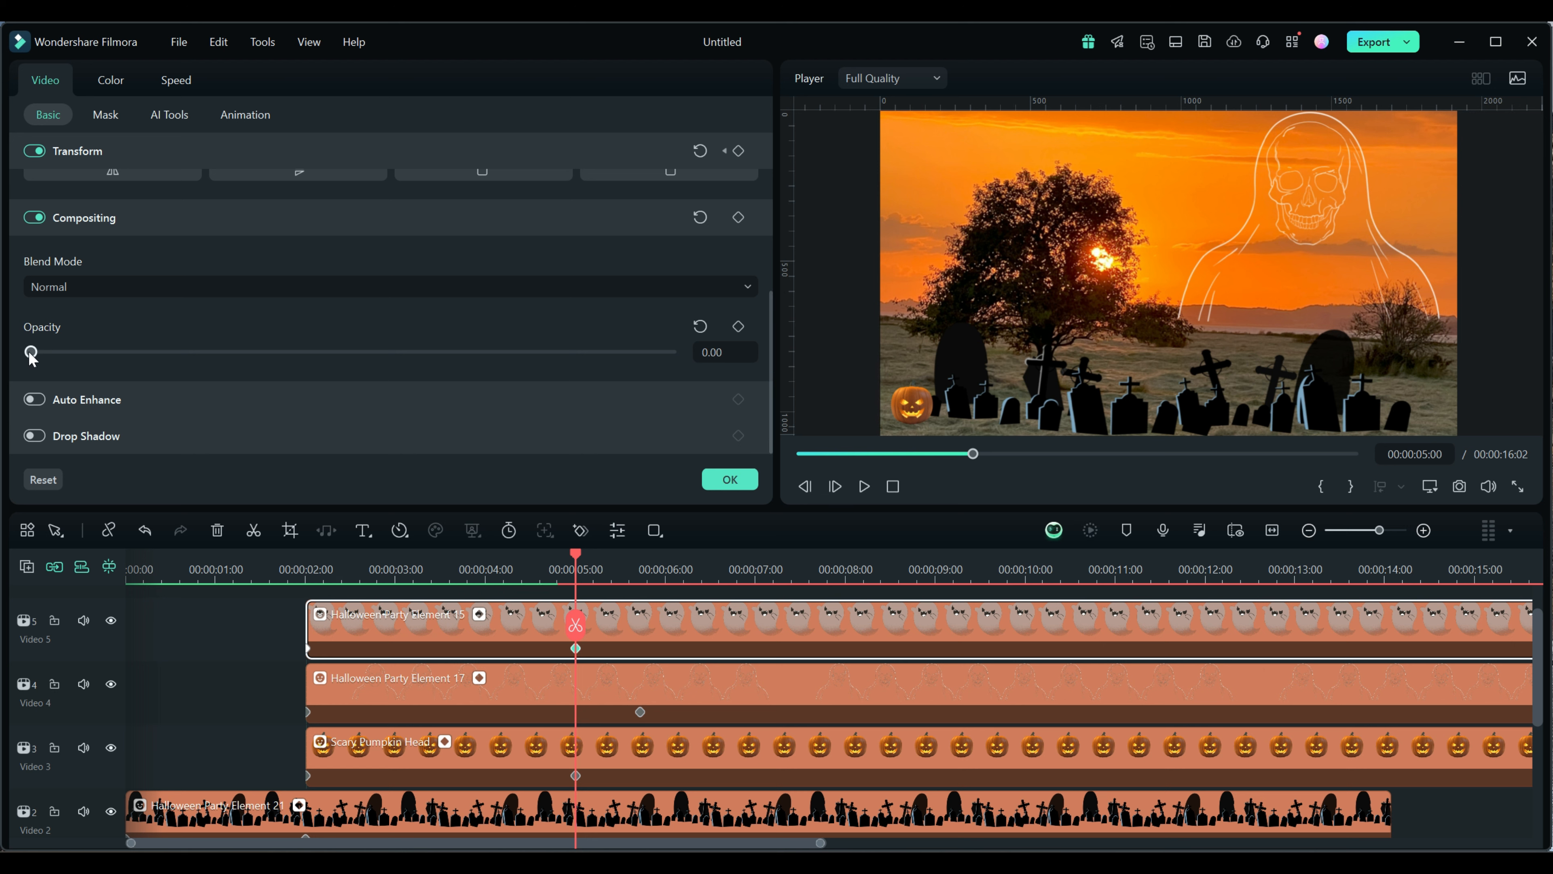
click(700, 330)
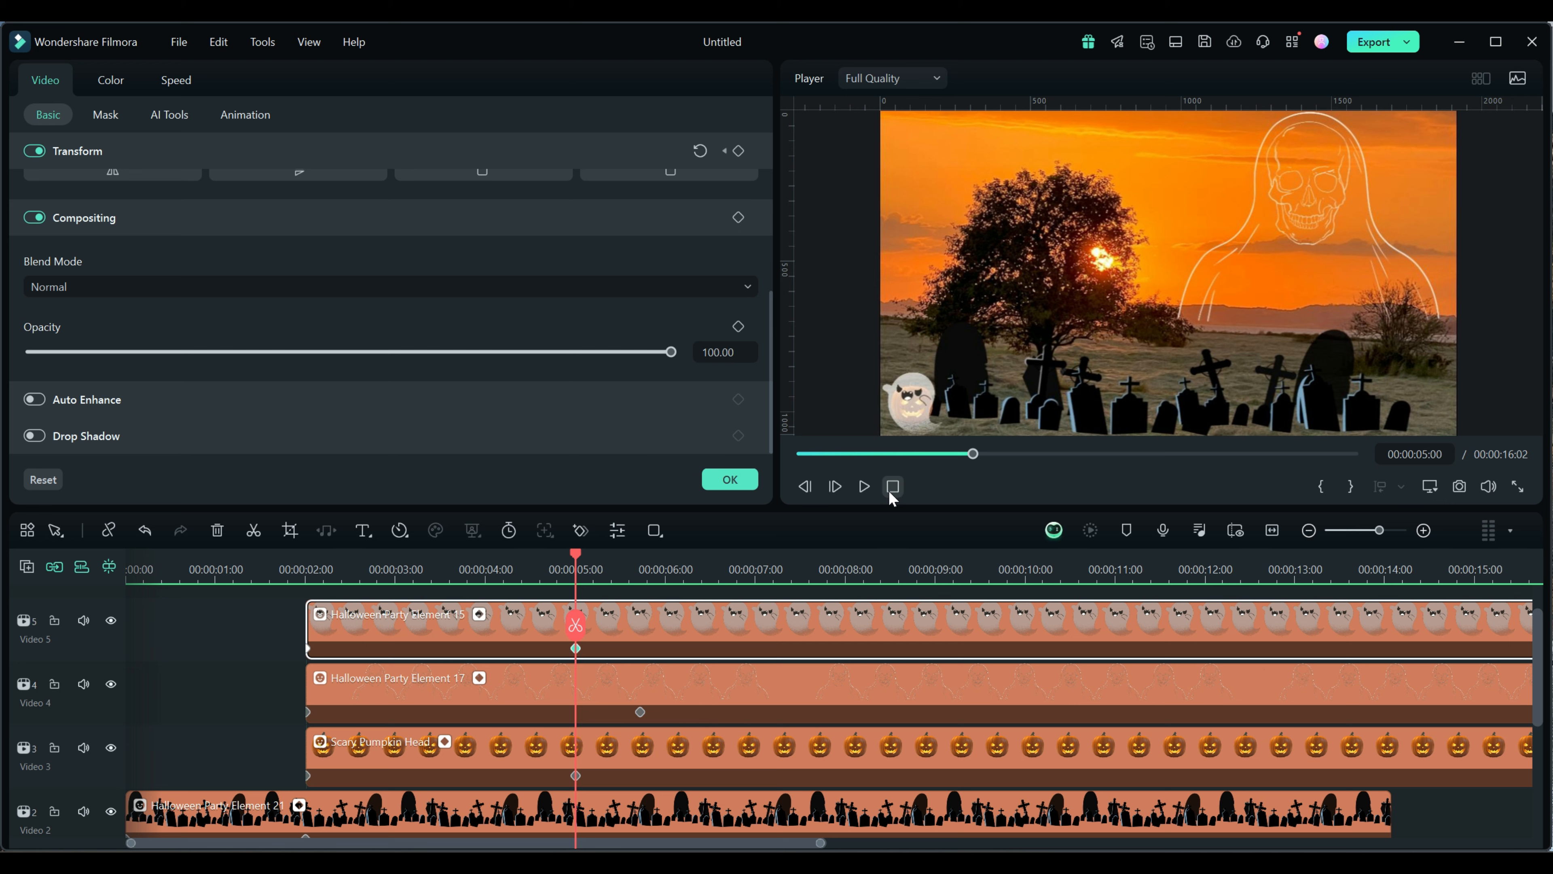
click(908, 409)
drag(908, 408, 909, 185)
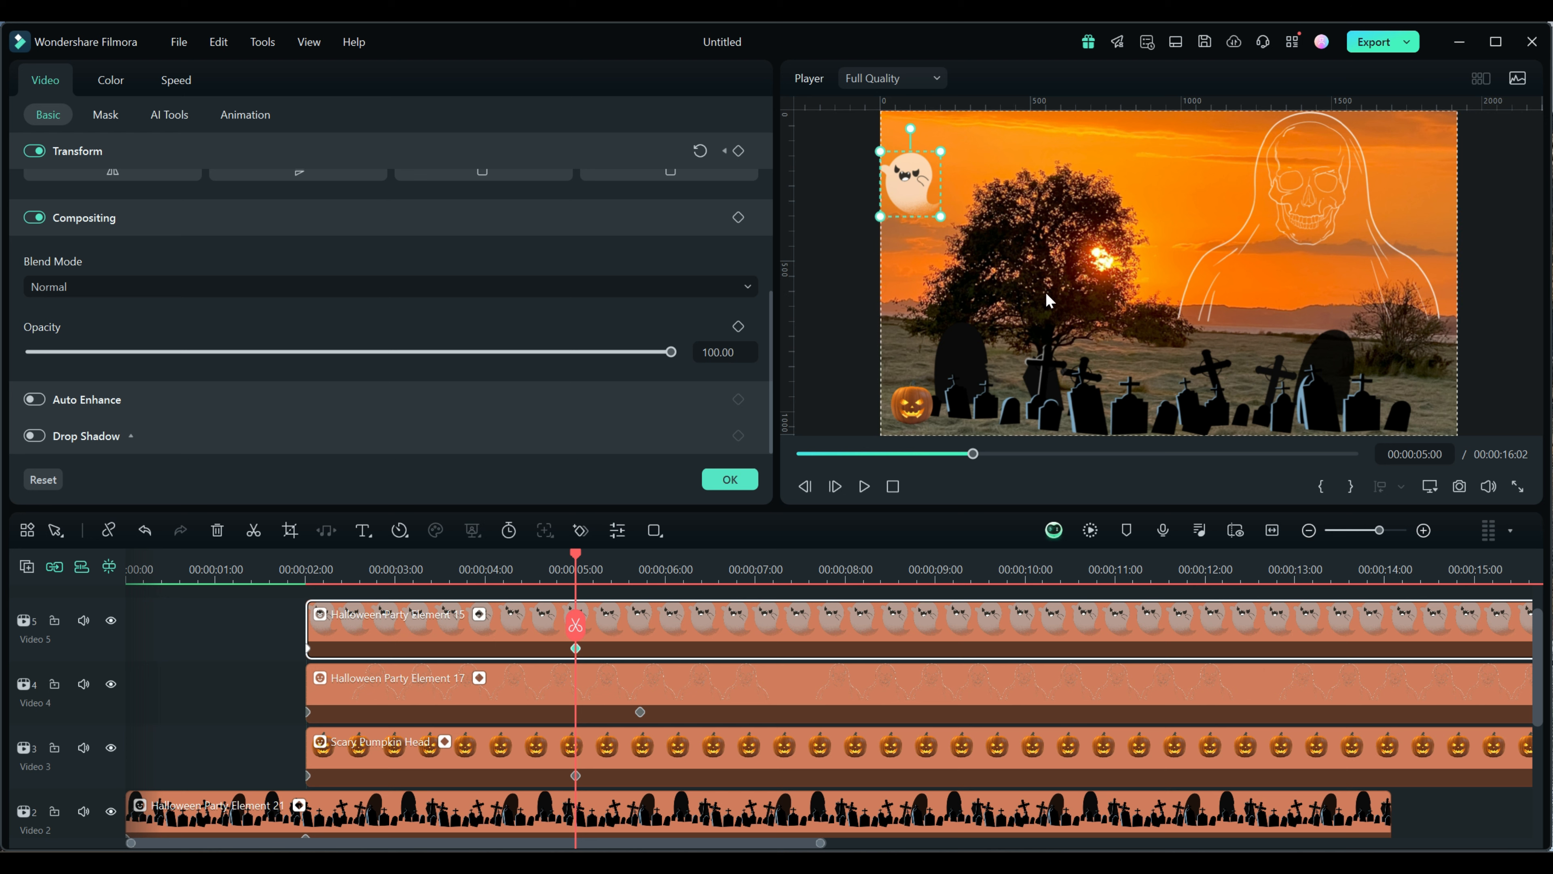
Step: Add ghost position keyframes at 00:00:07:00, about X -225, Y -398 px, and at 00:00:10:02, about X 432, Y -108 px
drag(575, 552, 756, 567)
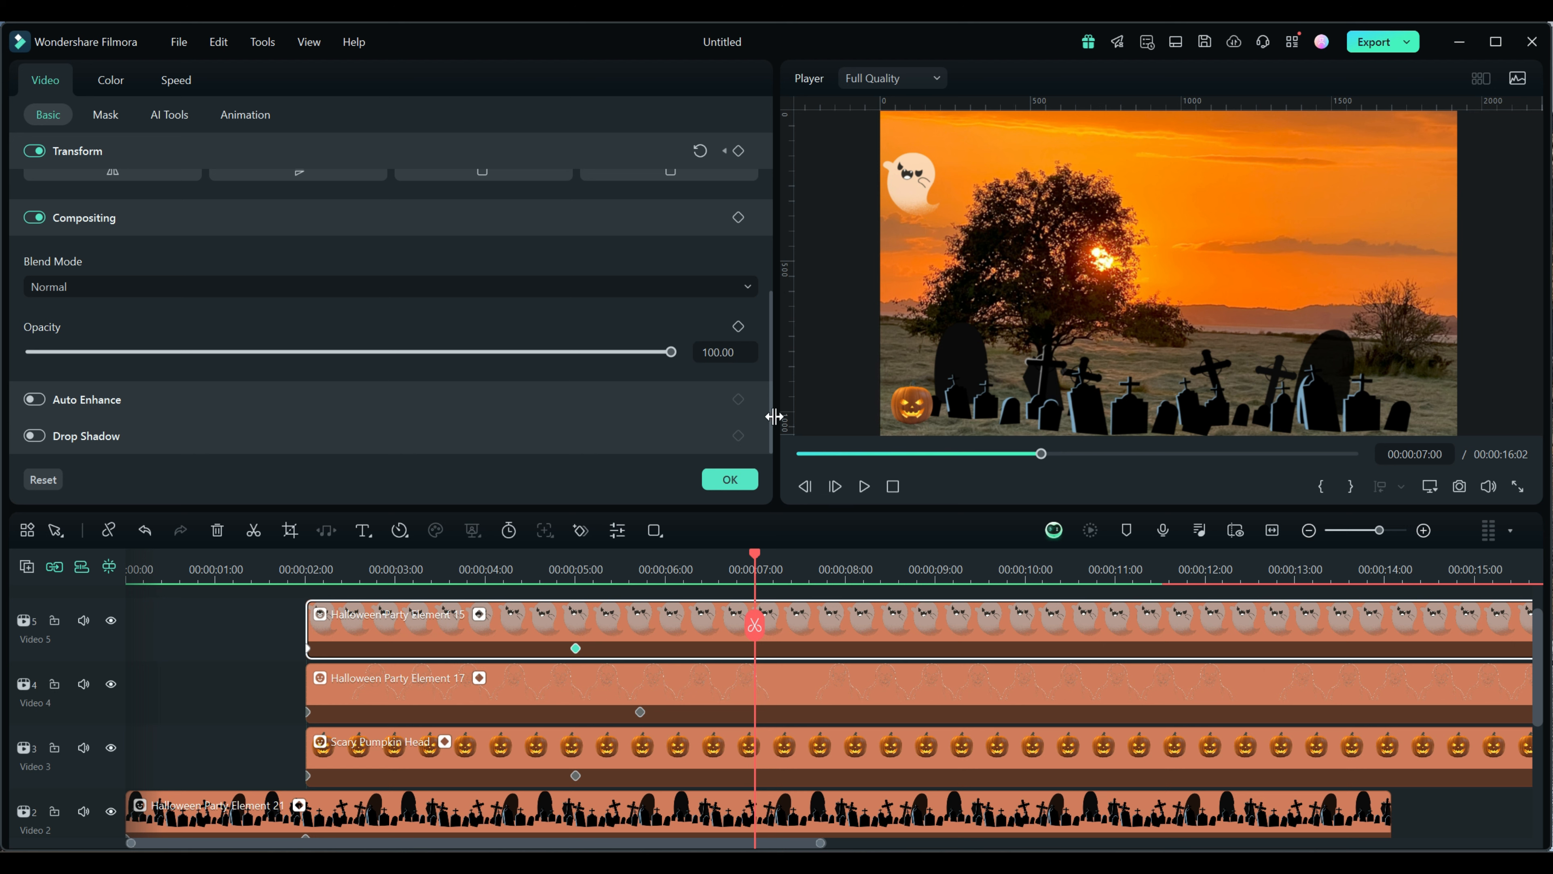
drag(770, 415, 781, 209)
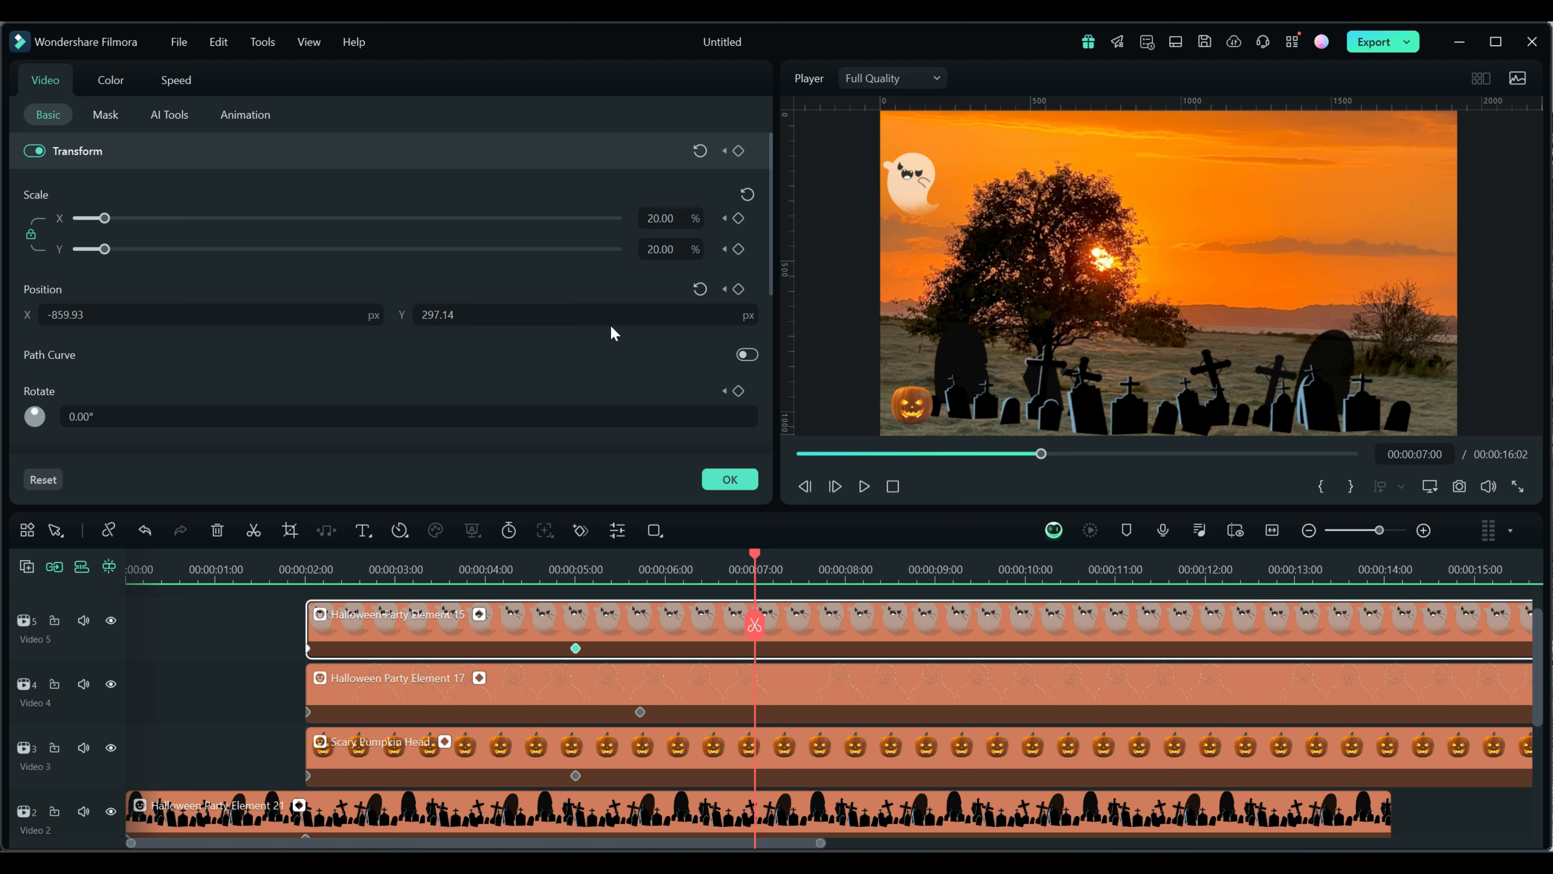
drag(918, 174, 1105, 380)
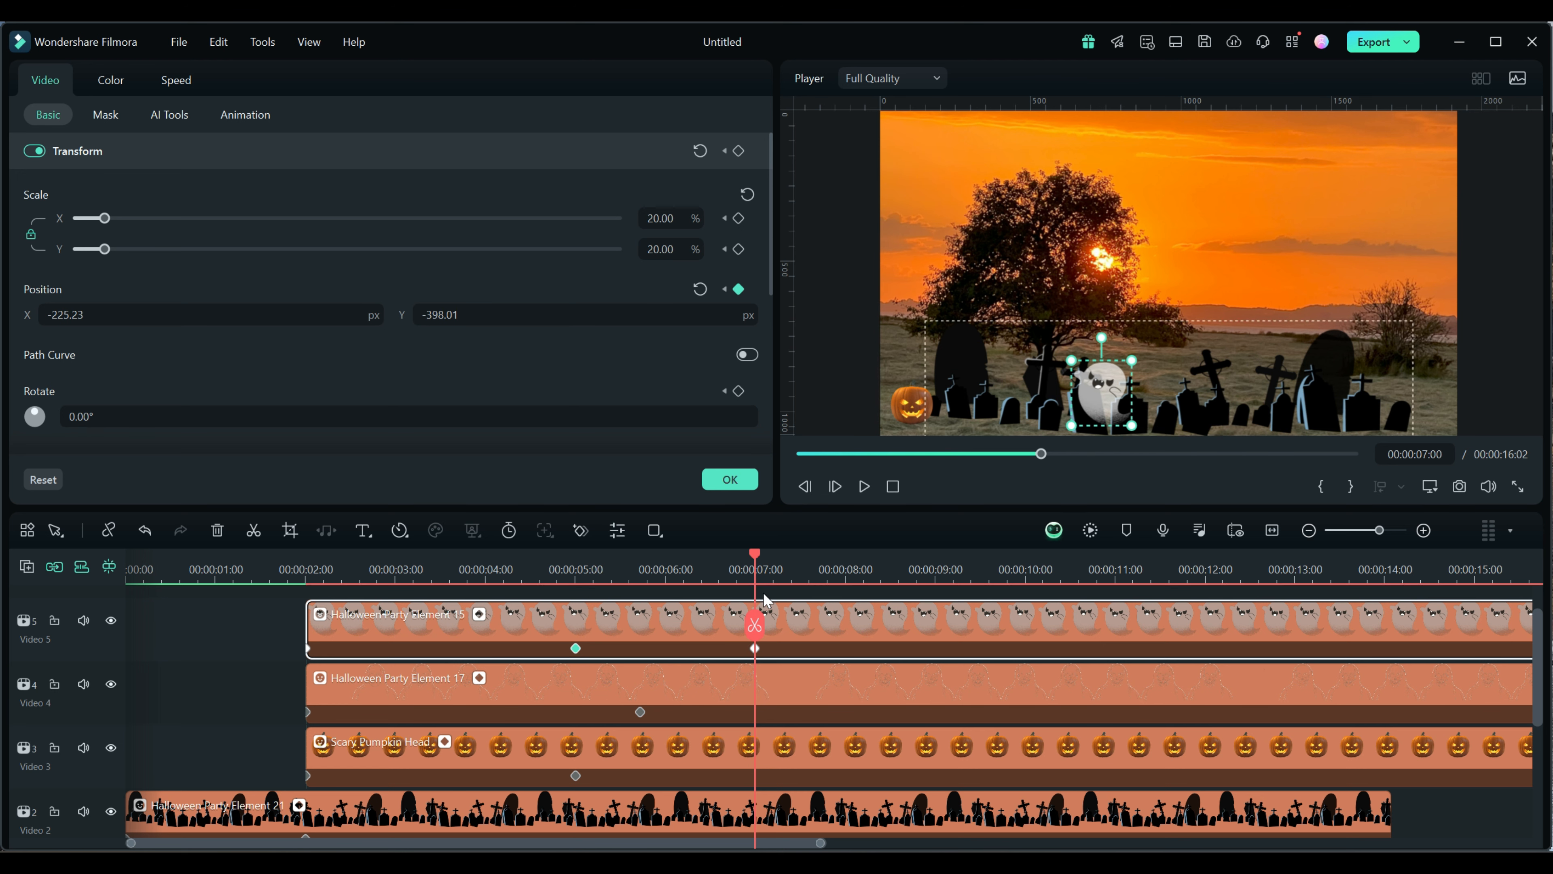
drag(755, 551, 1034, 587)
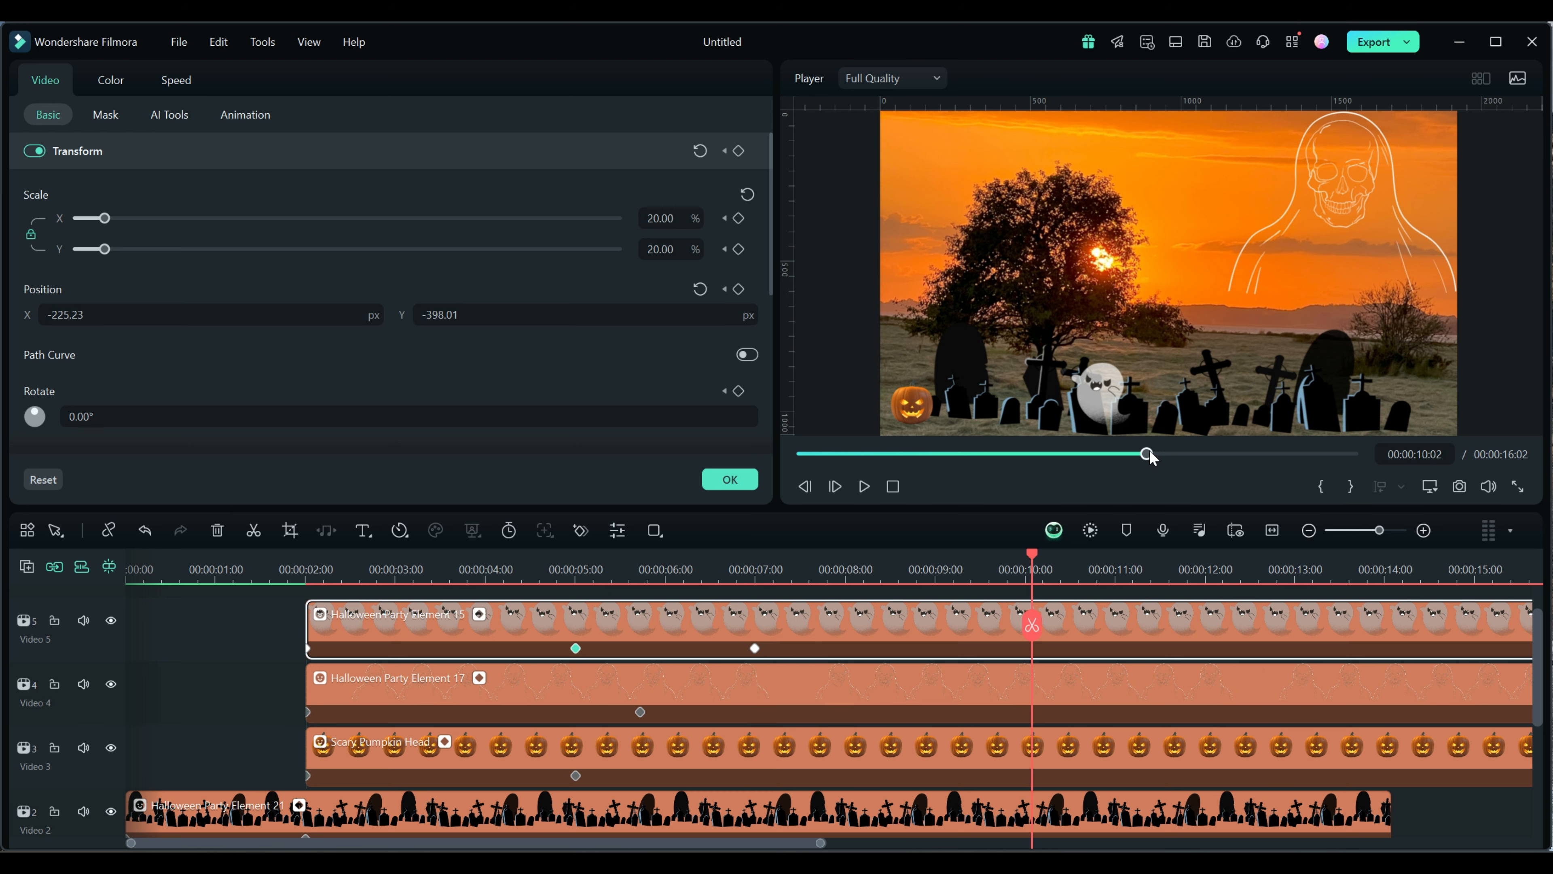
drag(1107, 397, 1299, 304)
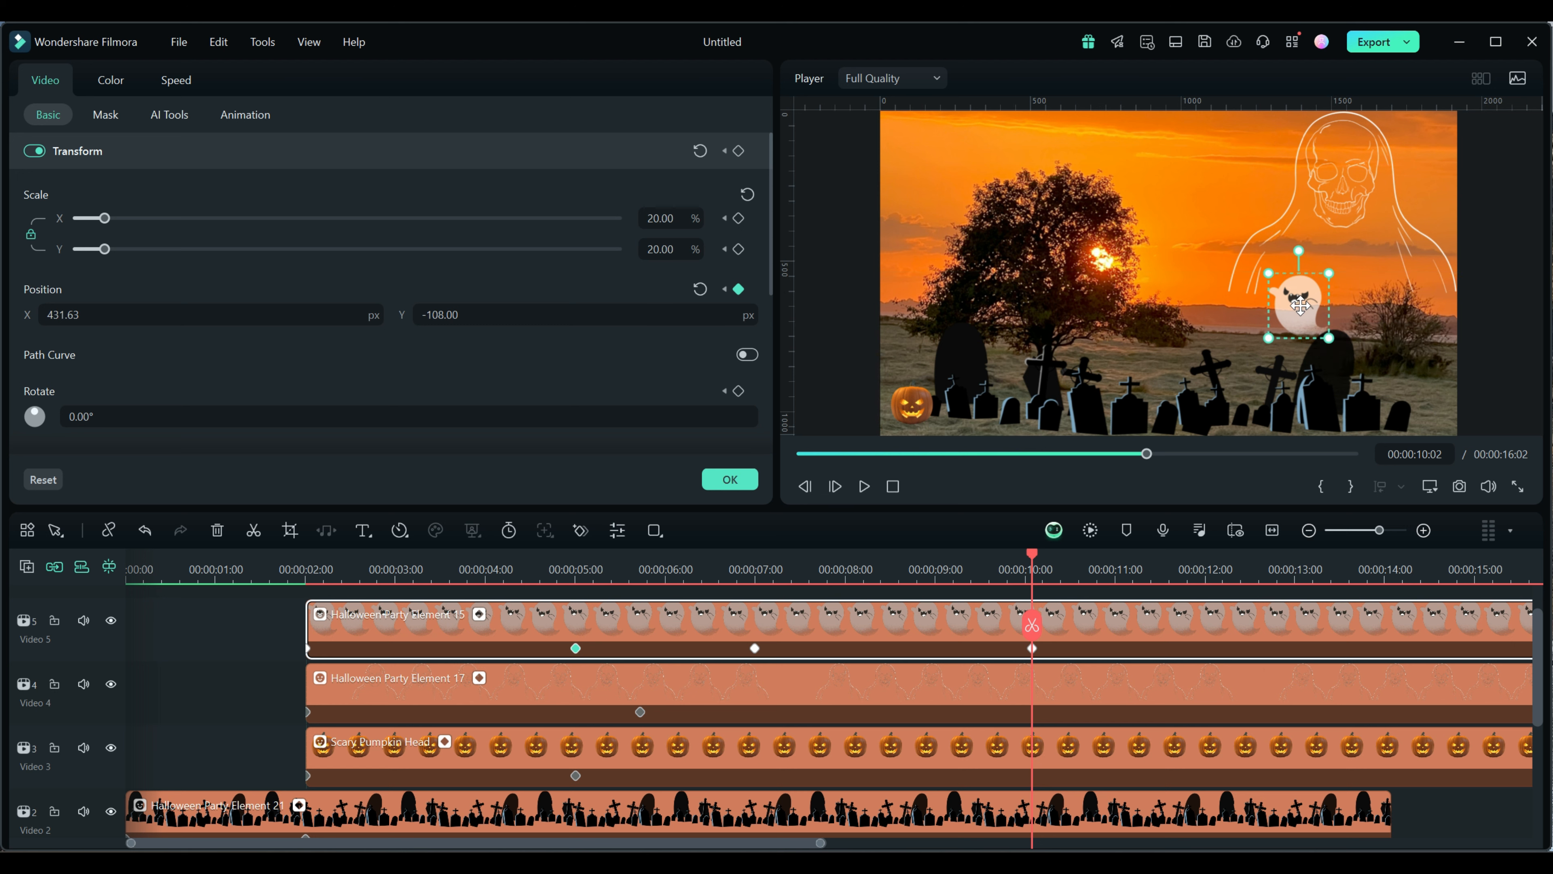
Step: Play the project from the beginning to review the ghost's movement through the scene
click(892, 486)
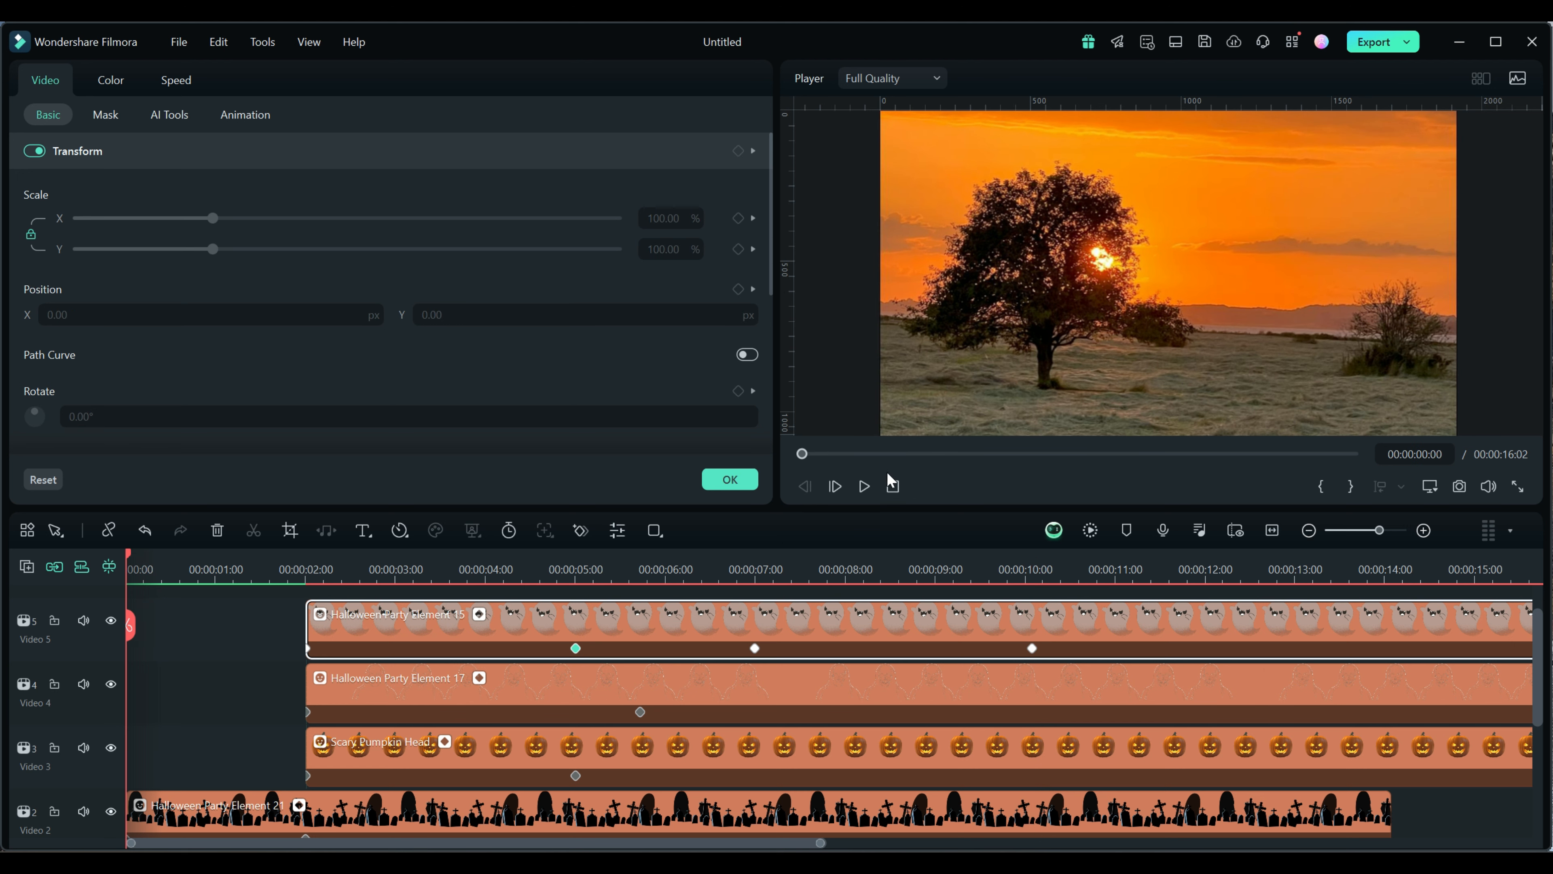
click(863, 487)
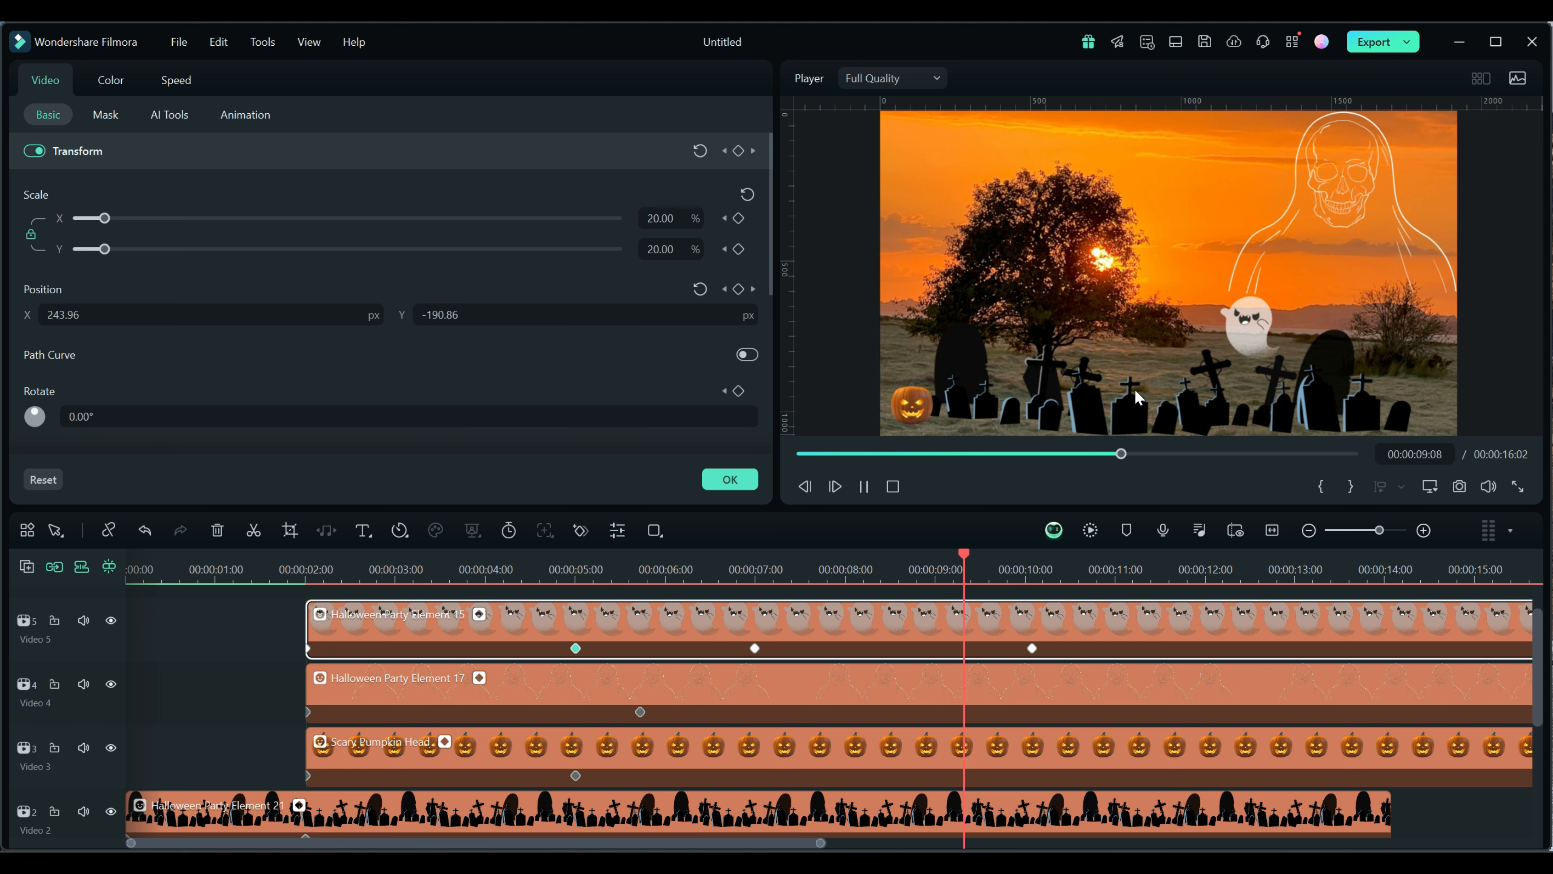
click(864, 486)
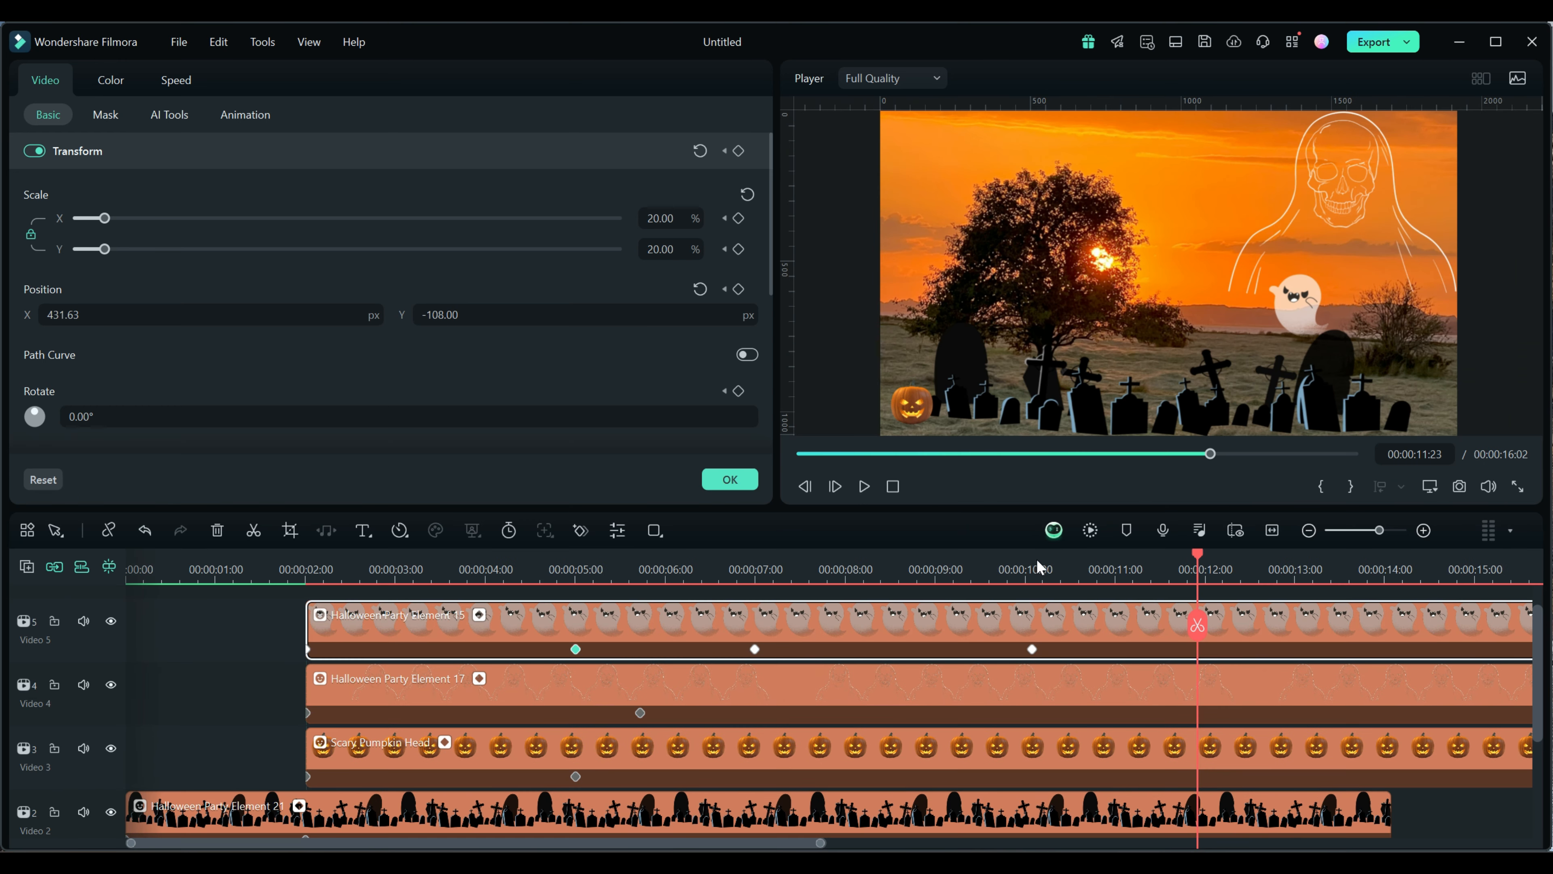
Step: Try moving the ghost to about X 468, Y 62 px at 00:00:02:06 and undo the move
drag(1198, 553, 325, 519)
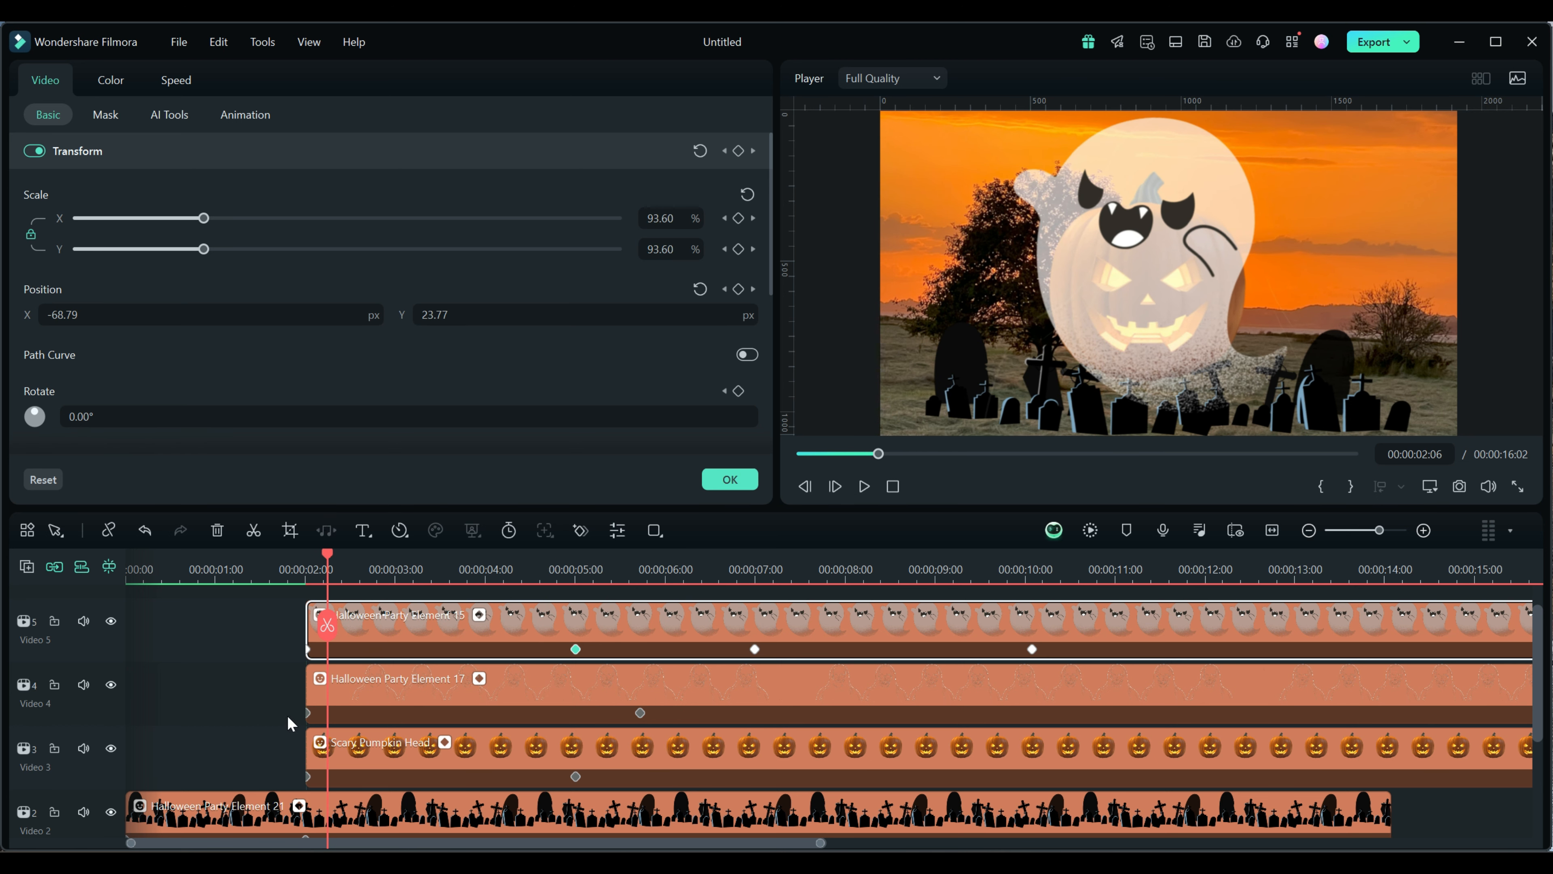
drag(1136, 264, 1304, 252)
click(328, 648)
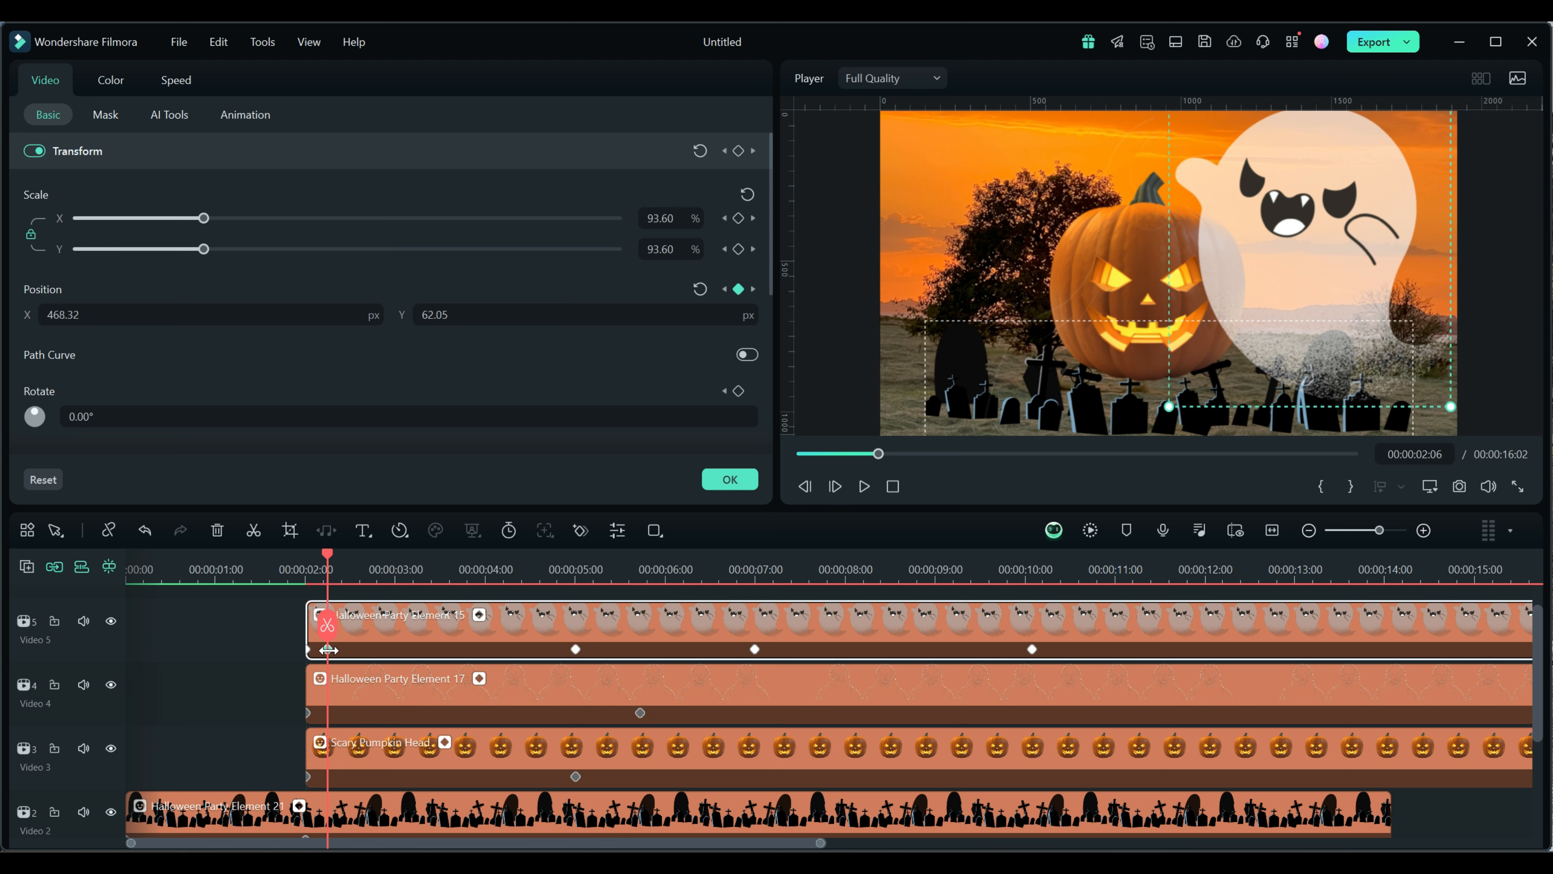
key(ctrl+z)
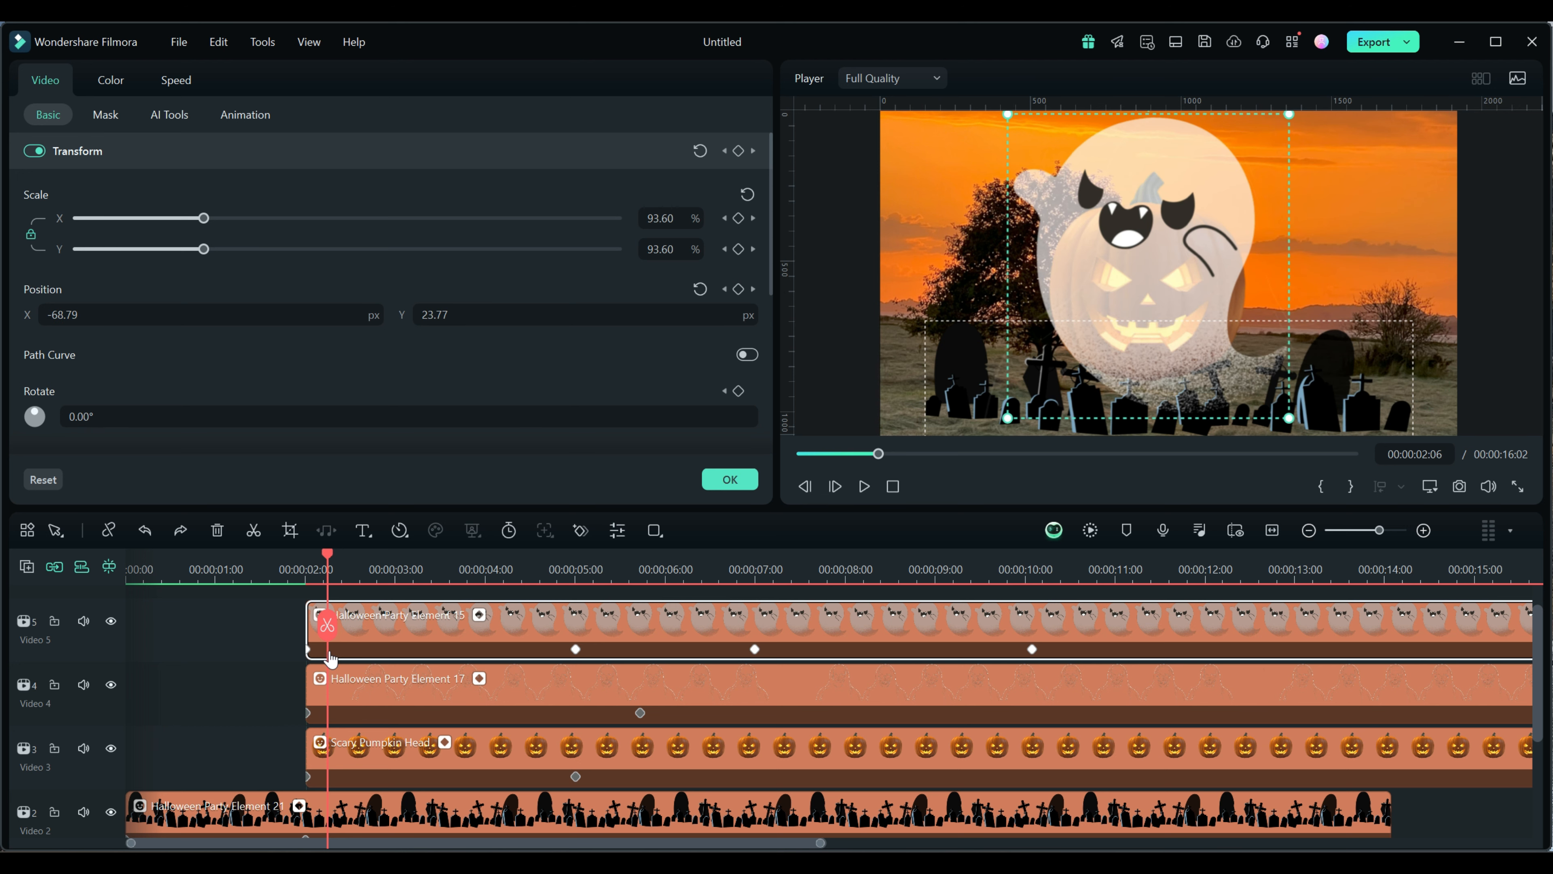
Step: Move the full-size ghost to about X -850, Y 382 px at the Element 15 clip's first keyframe at 00:00:02:00
click(308, 649)
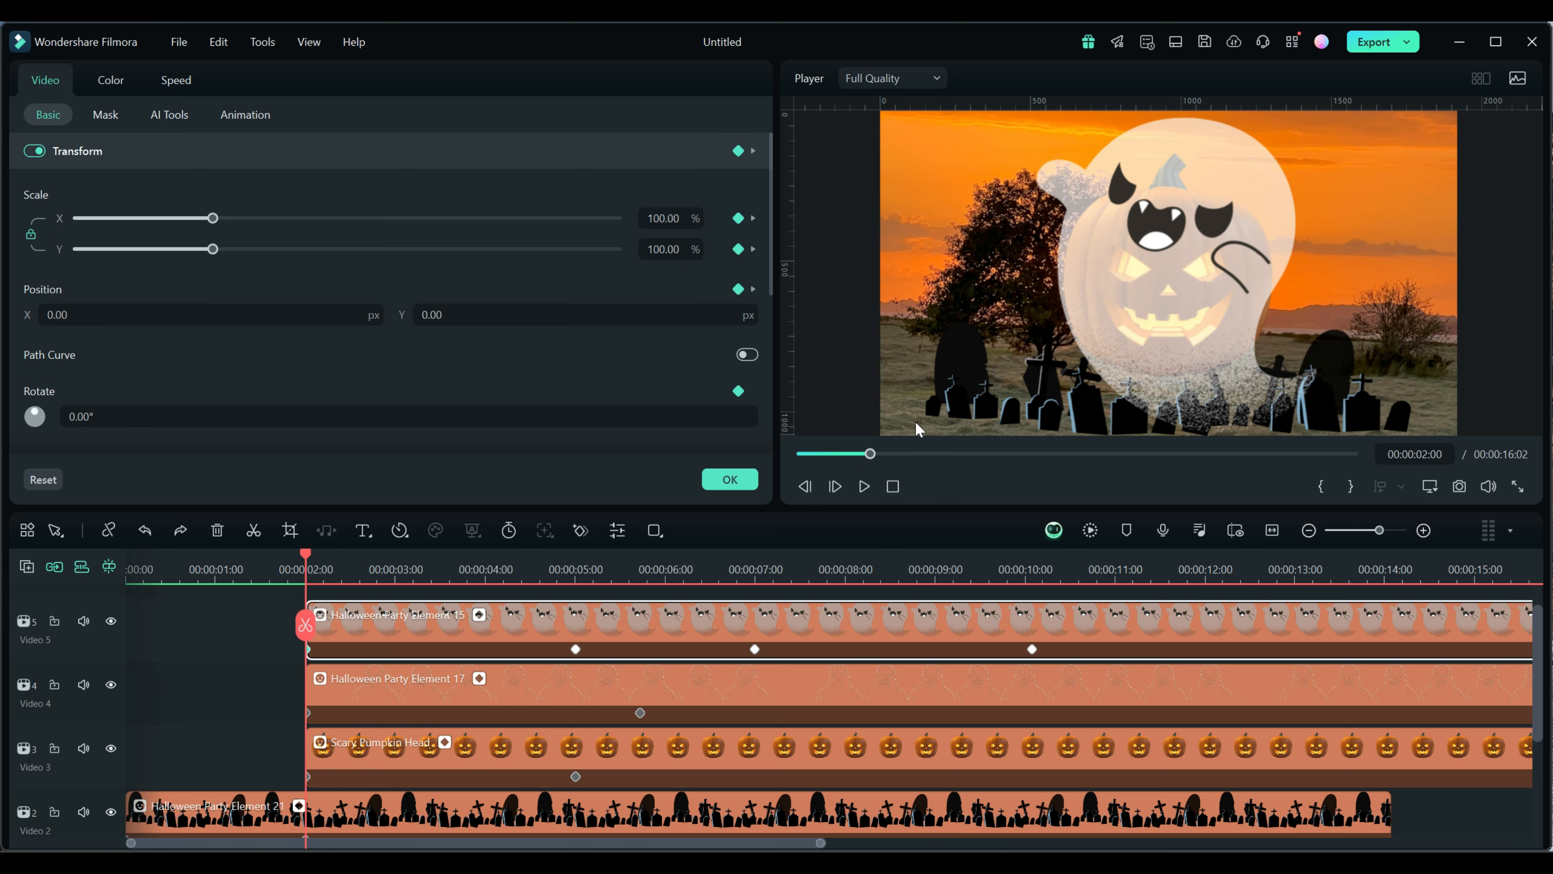
drag(1151, 301, 897, 182)
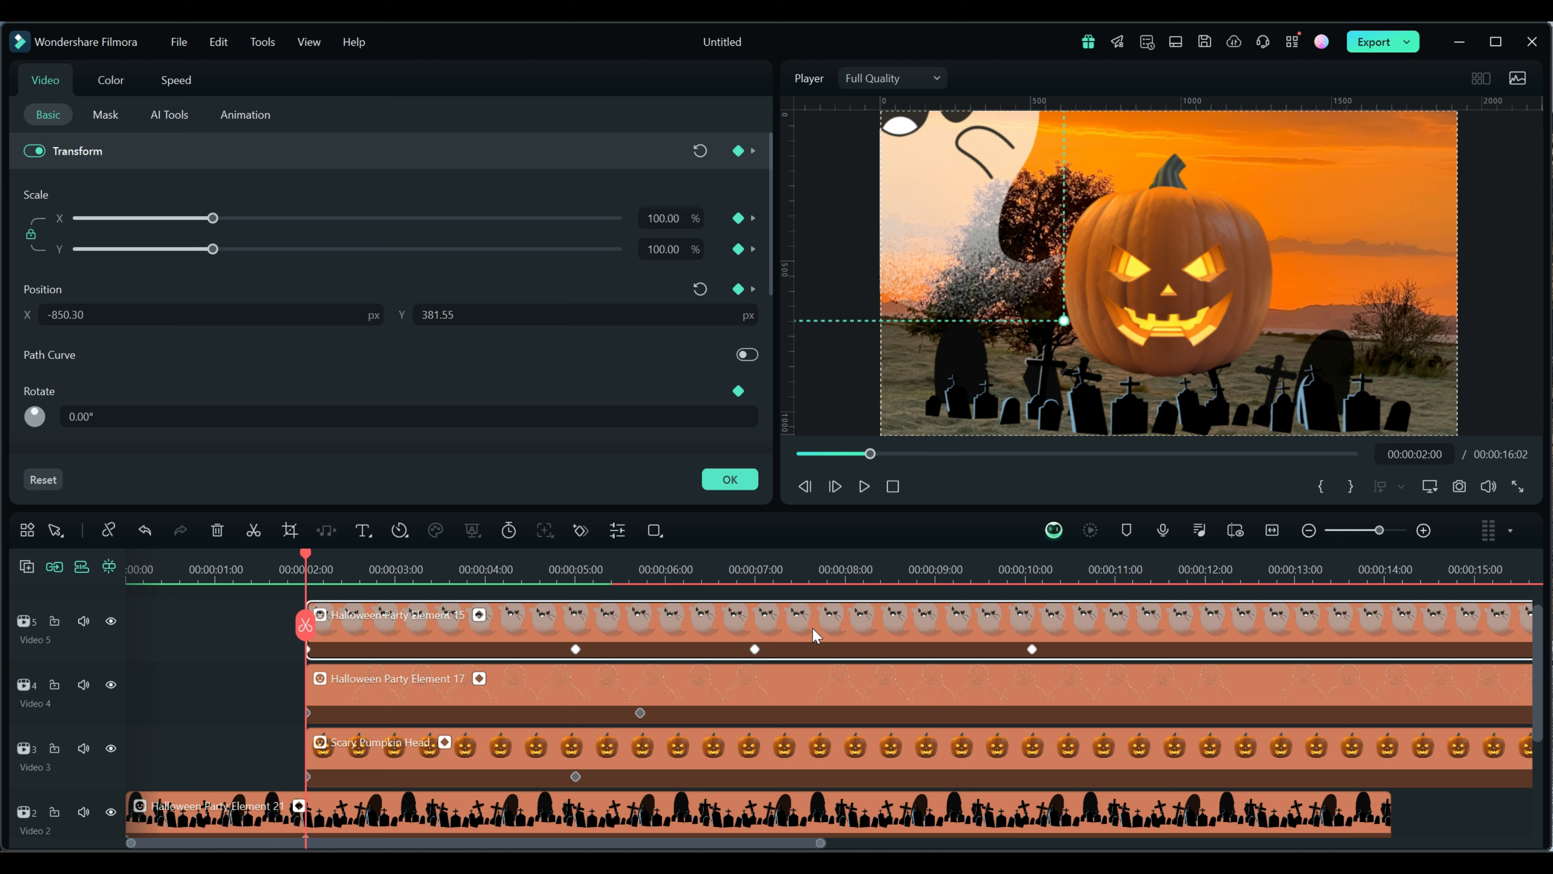
Step: Examine the ghost clip's compositing, AI Tools, preset animation and color adjustment options
drag(769, 240, 762, 413)
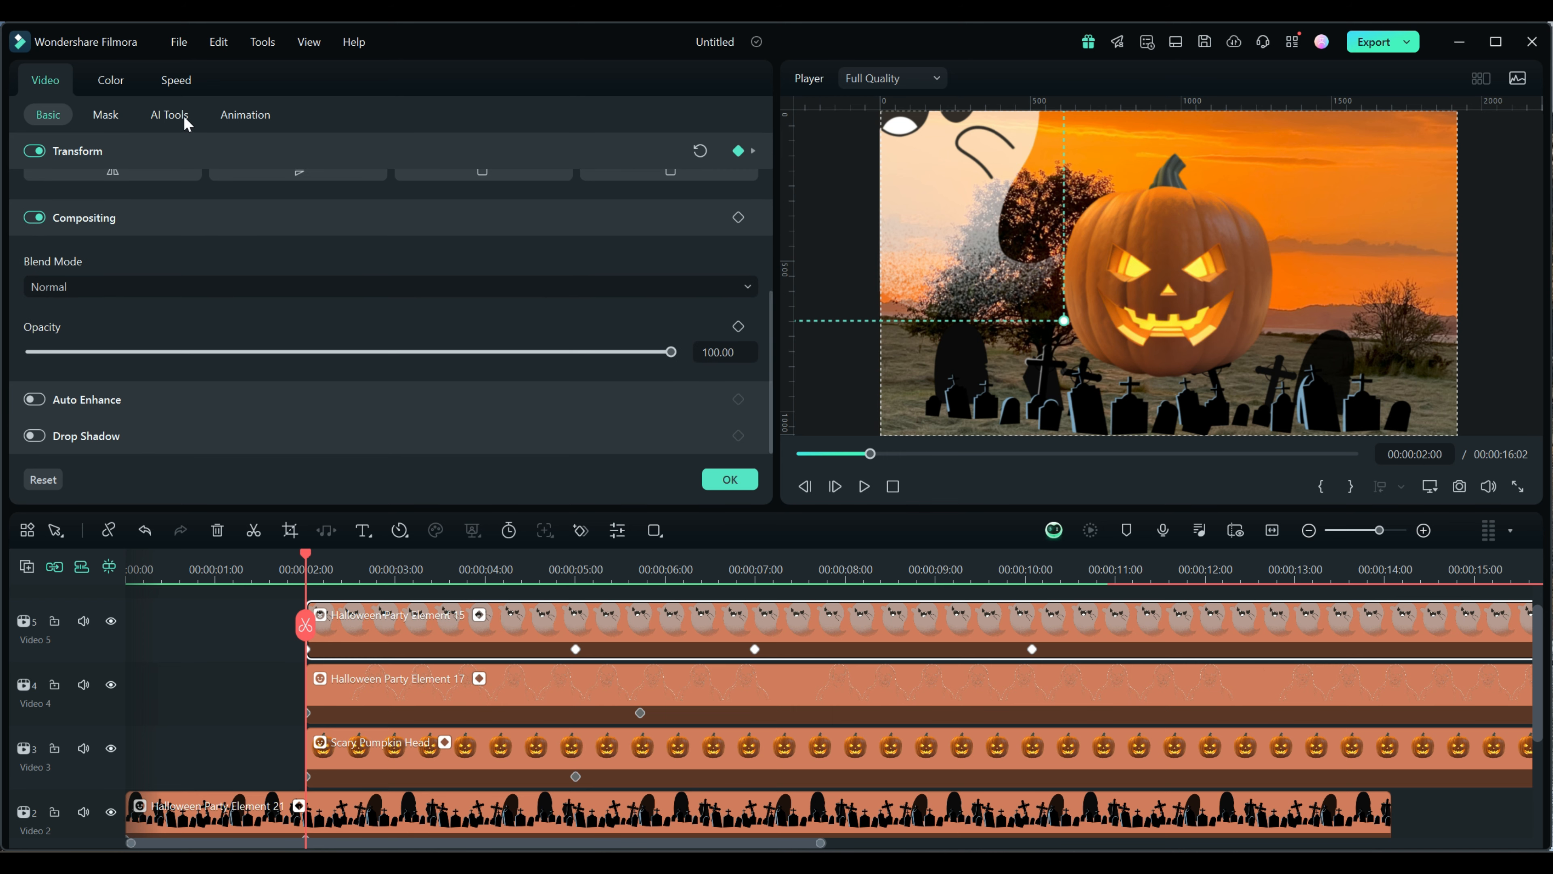
click(171, 115)
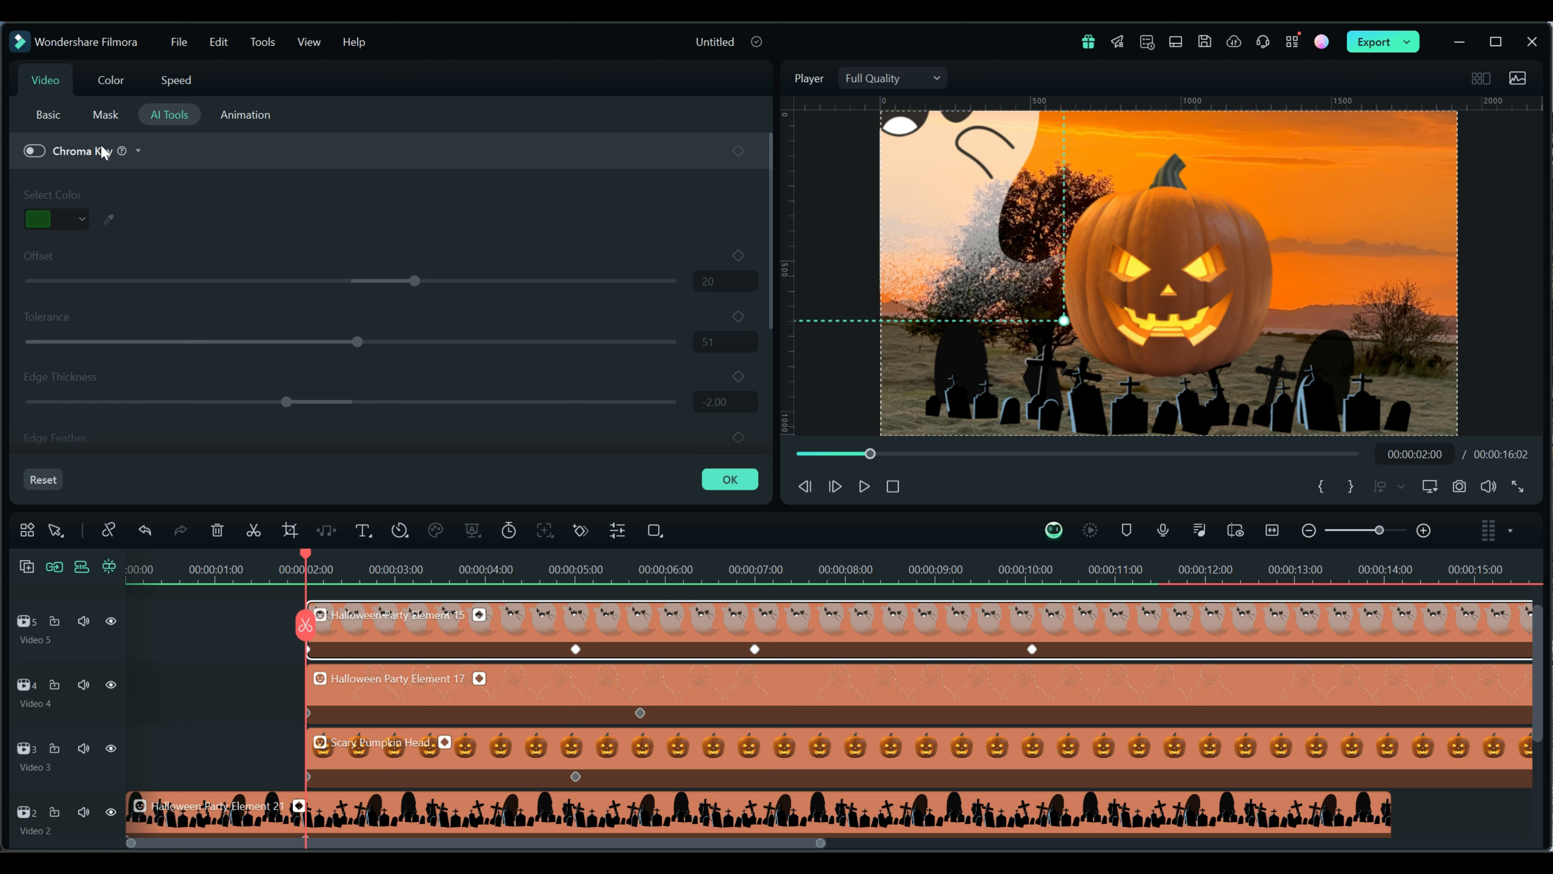
click(138, 151)
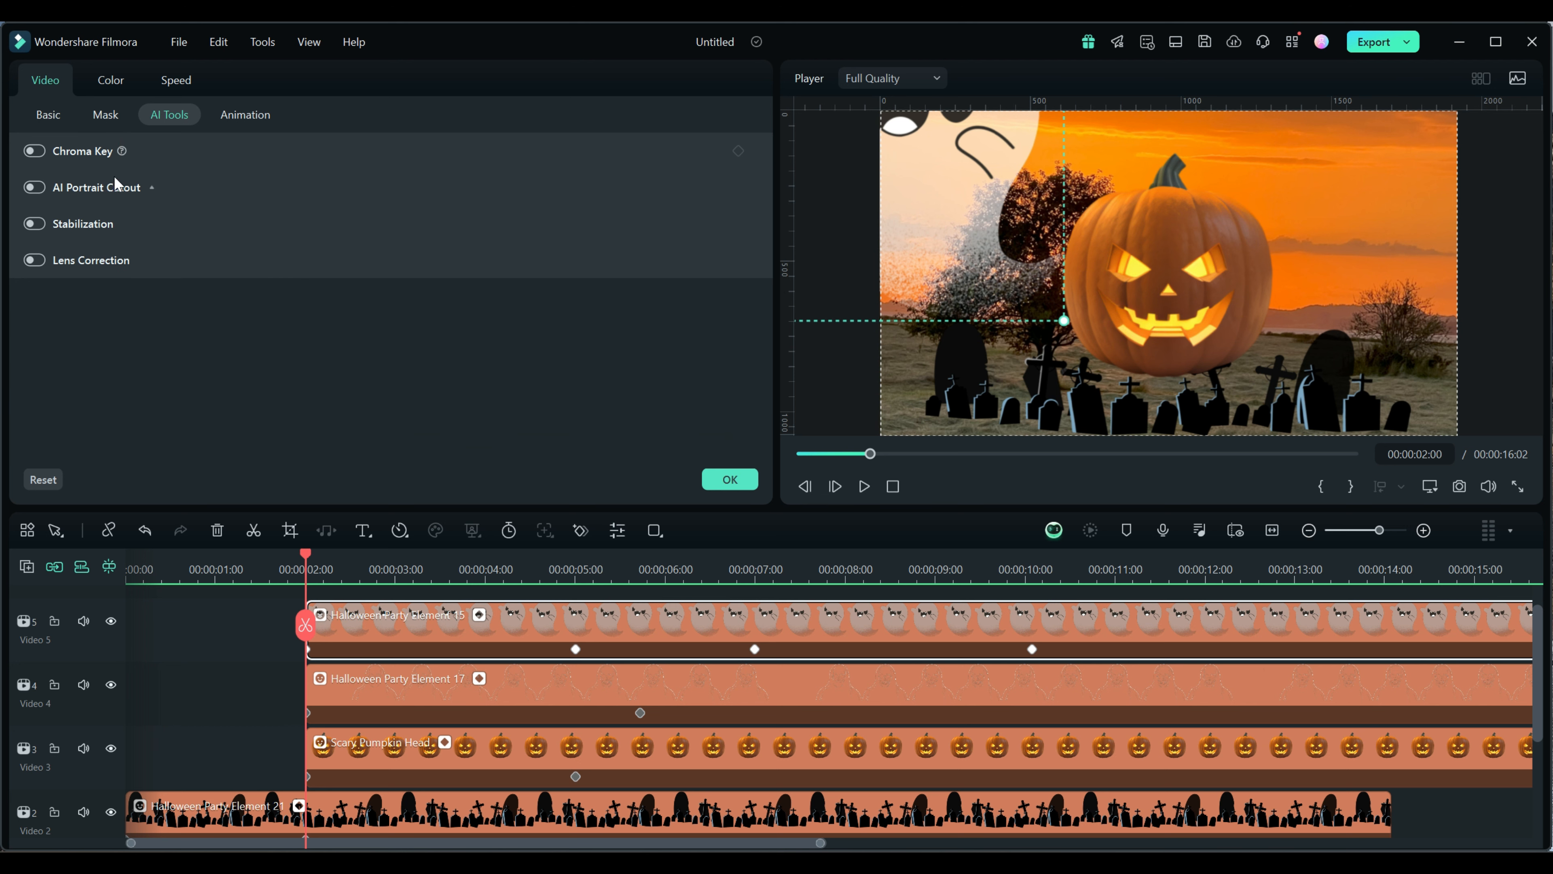
click(151, 186)
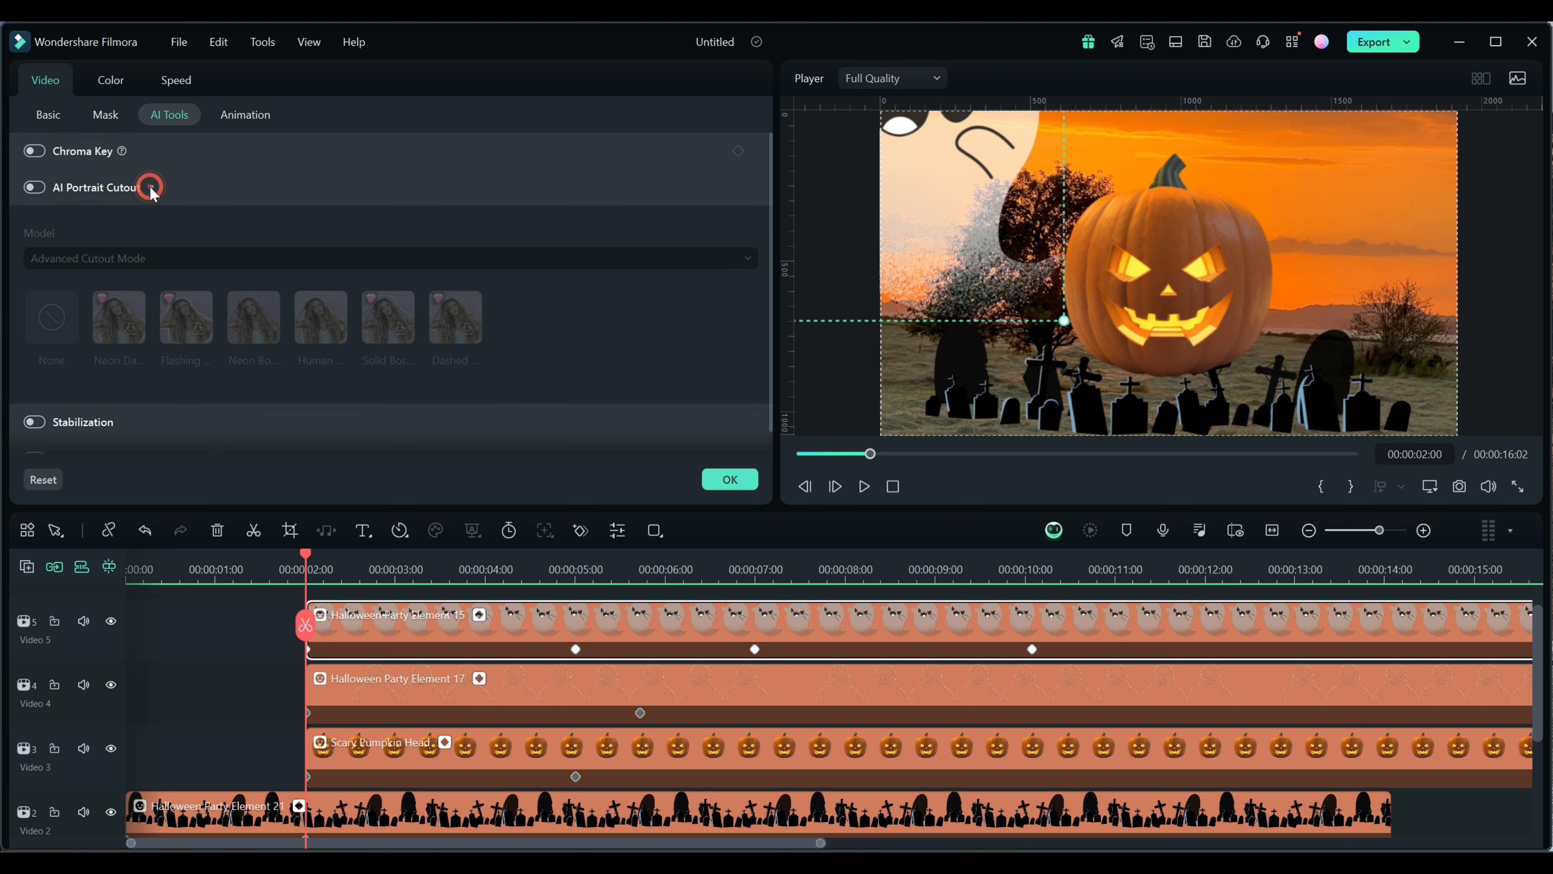
click(150, 186)
click(246, 115)
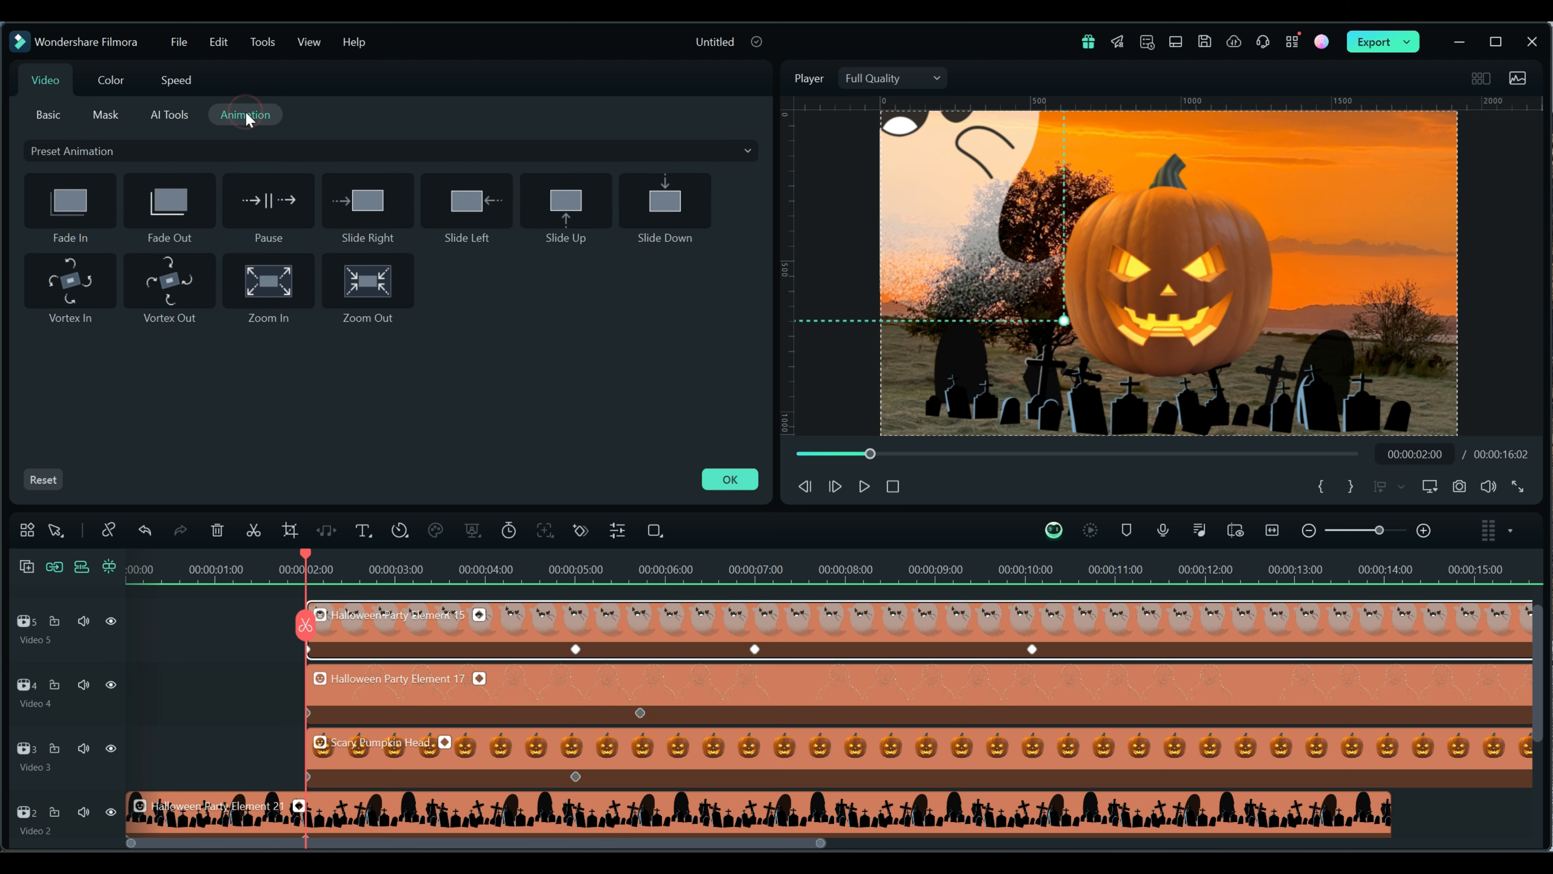
click(109, 81)
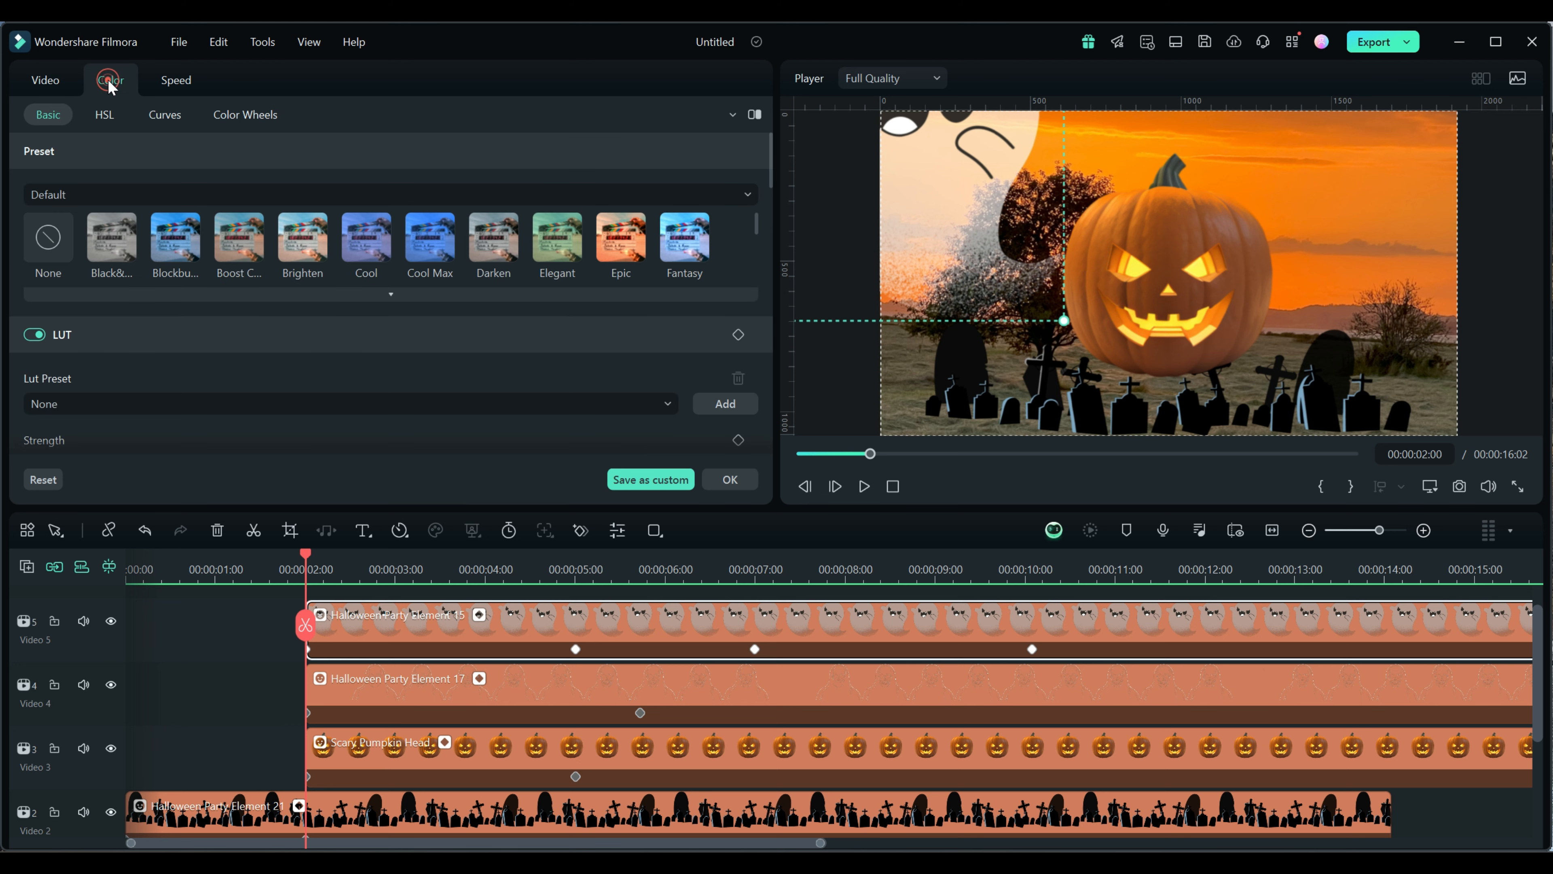
scroll(286, 389, down, 2)
scroll(288, 393, down, 5)
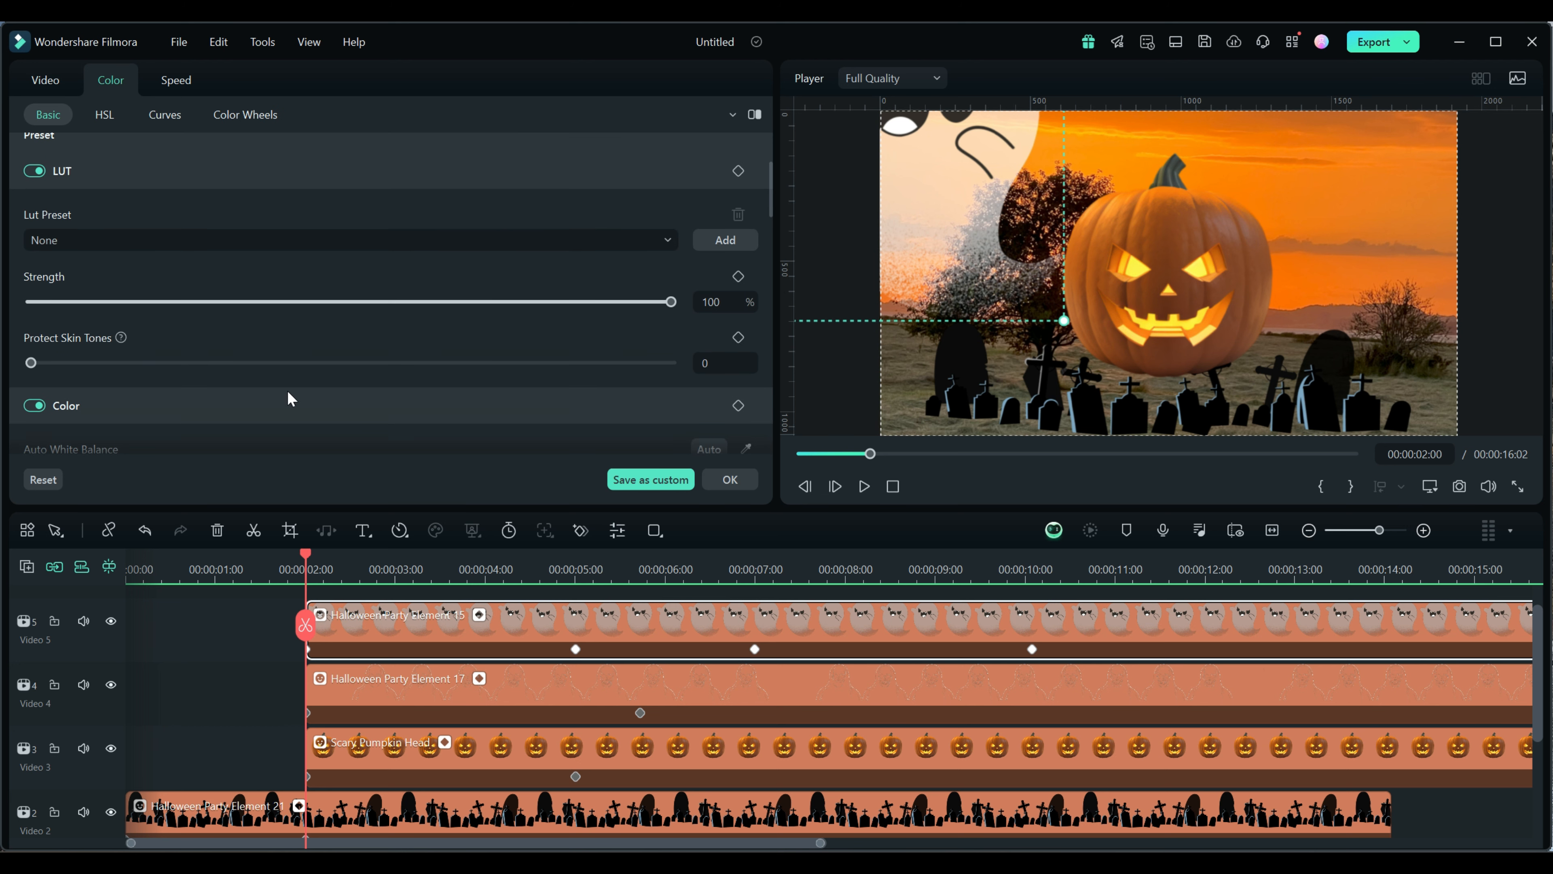
scroll(290, 397, up, 7)
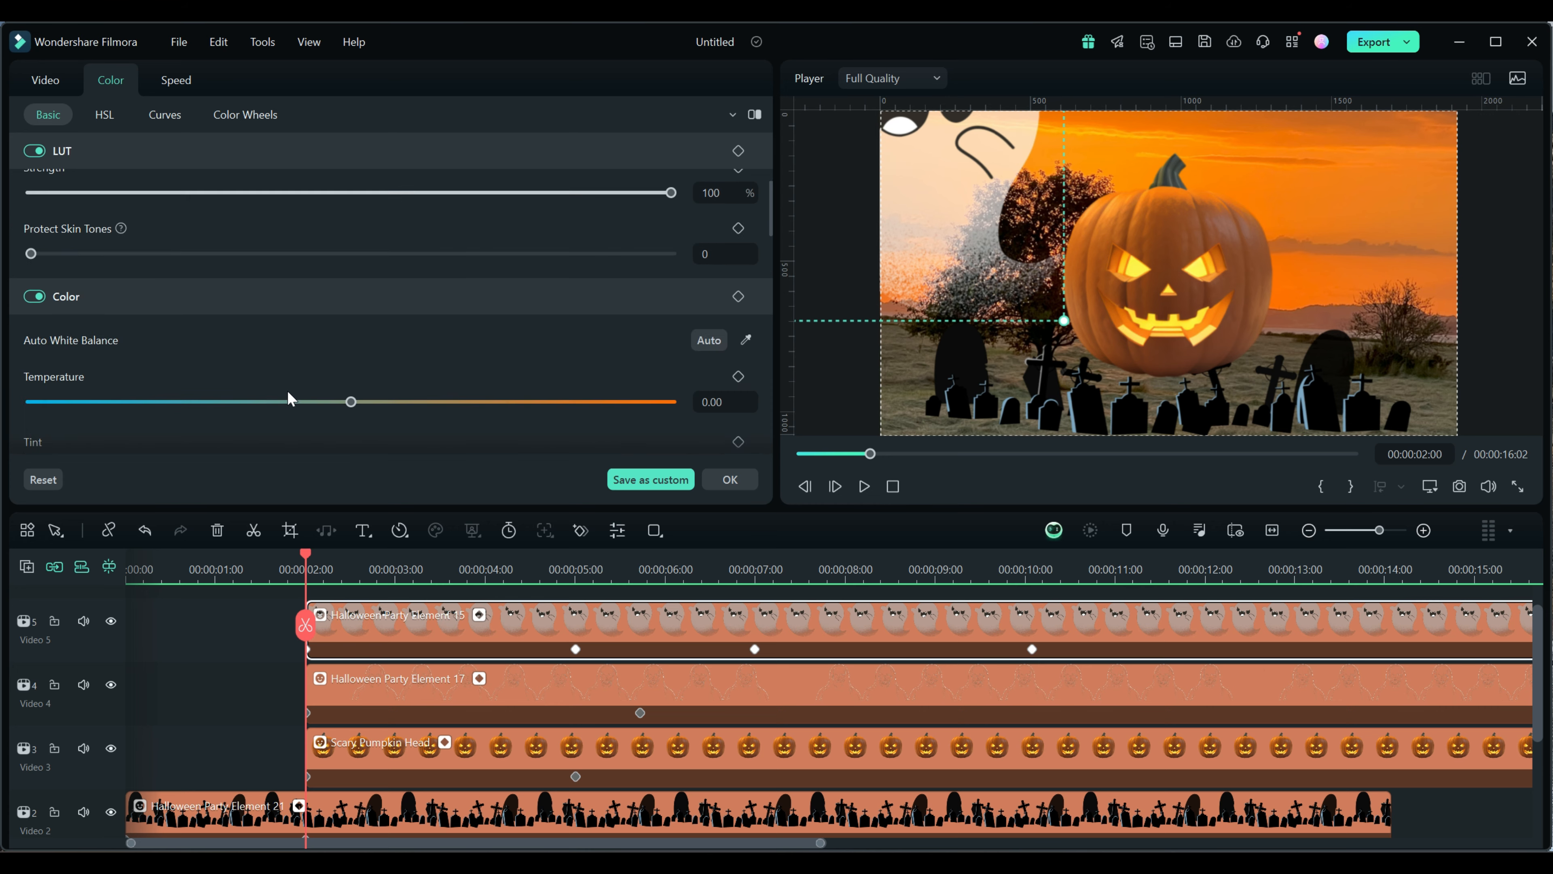
Step: Change the workspace layout from Classic to Default
click(1174, 41)
click(1205, 85)
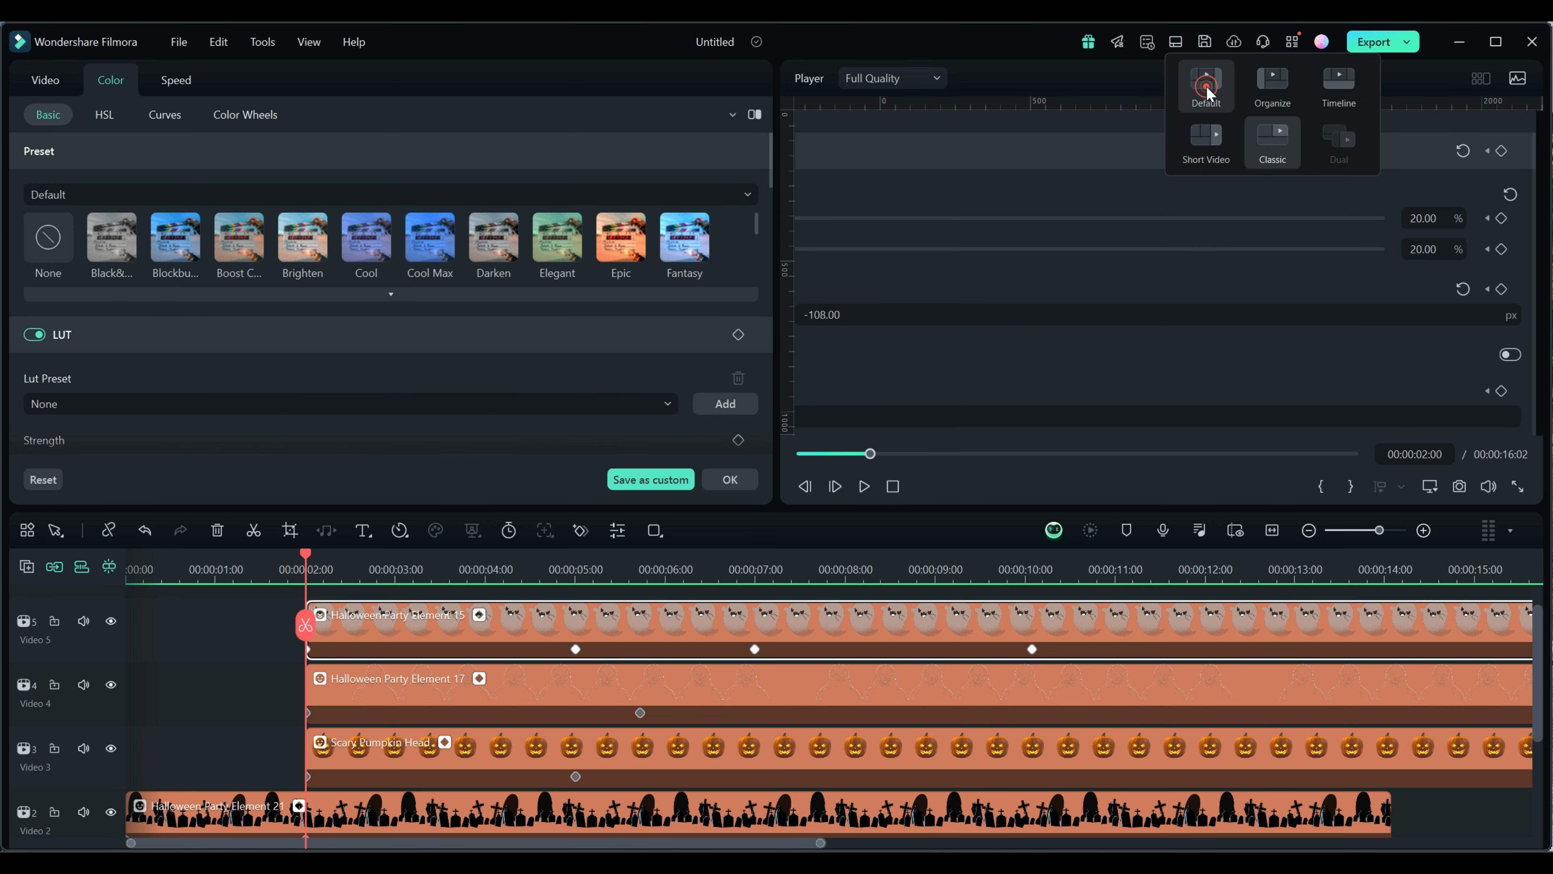
scroll(1425, 387, down, 3)
scroll(1423, 428, up, 3)
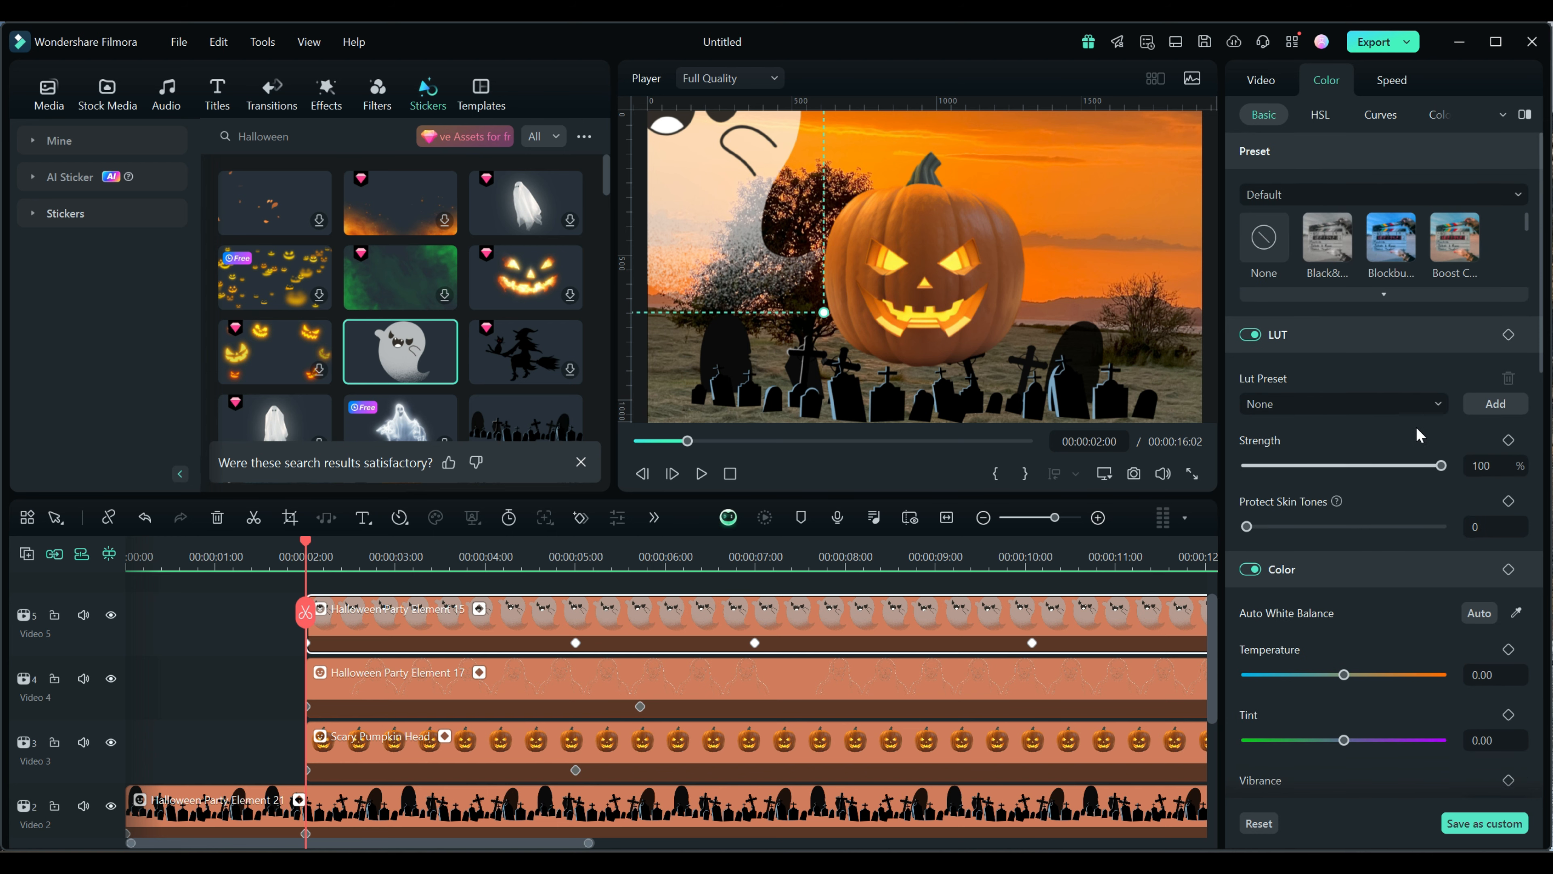
Step: Examine the ghost clip's transform, mask and lens correction options
click(1263, 80)
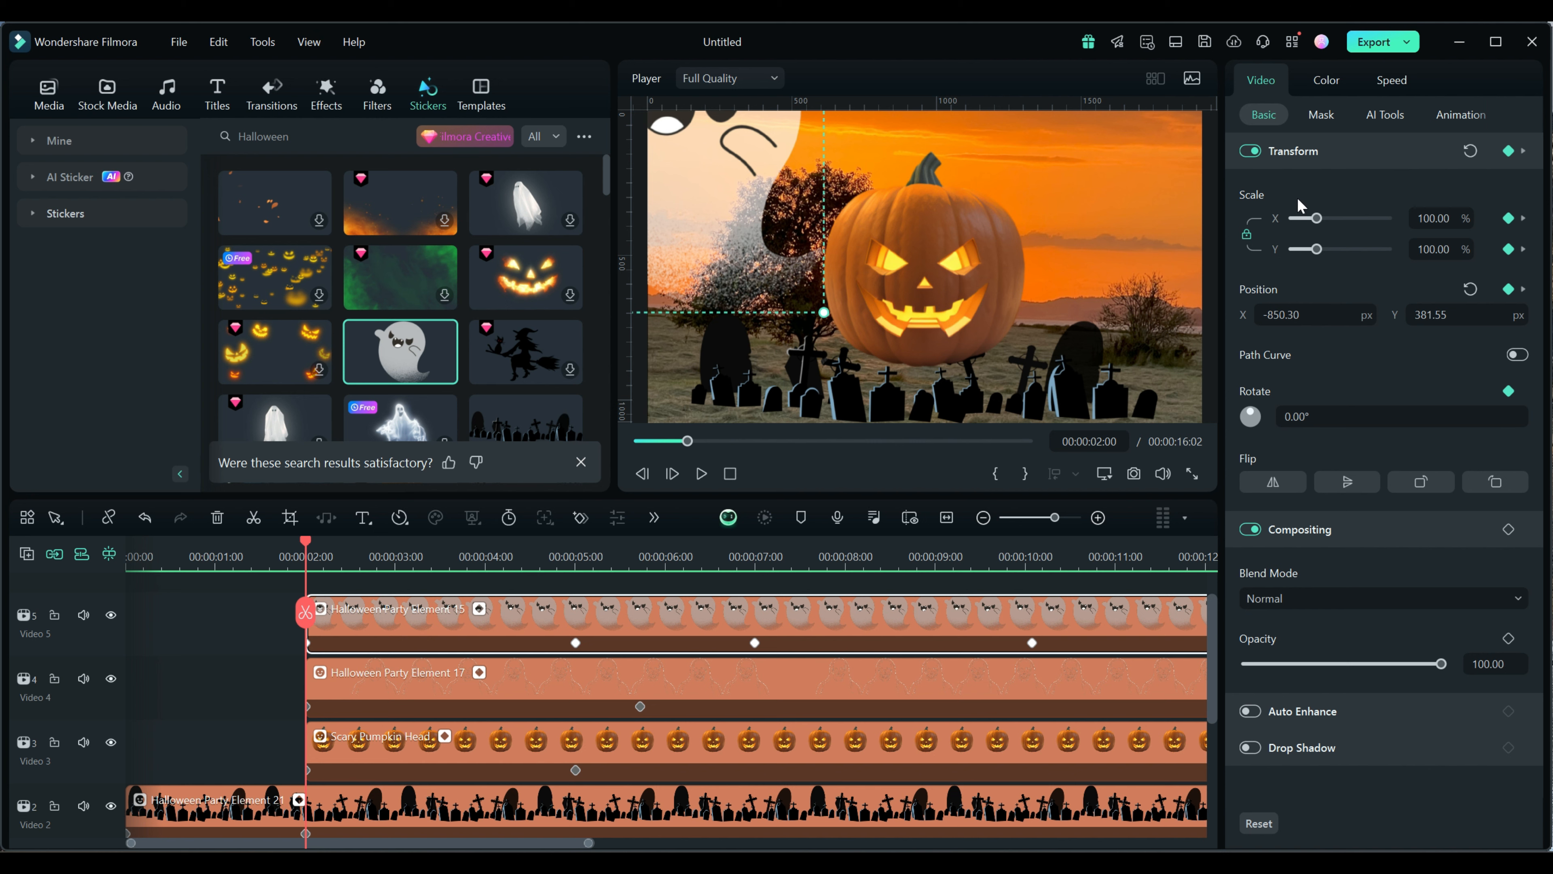
click(1321, 115)
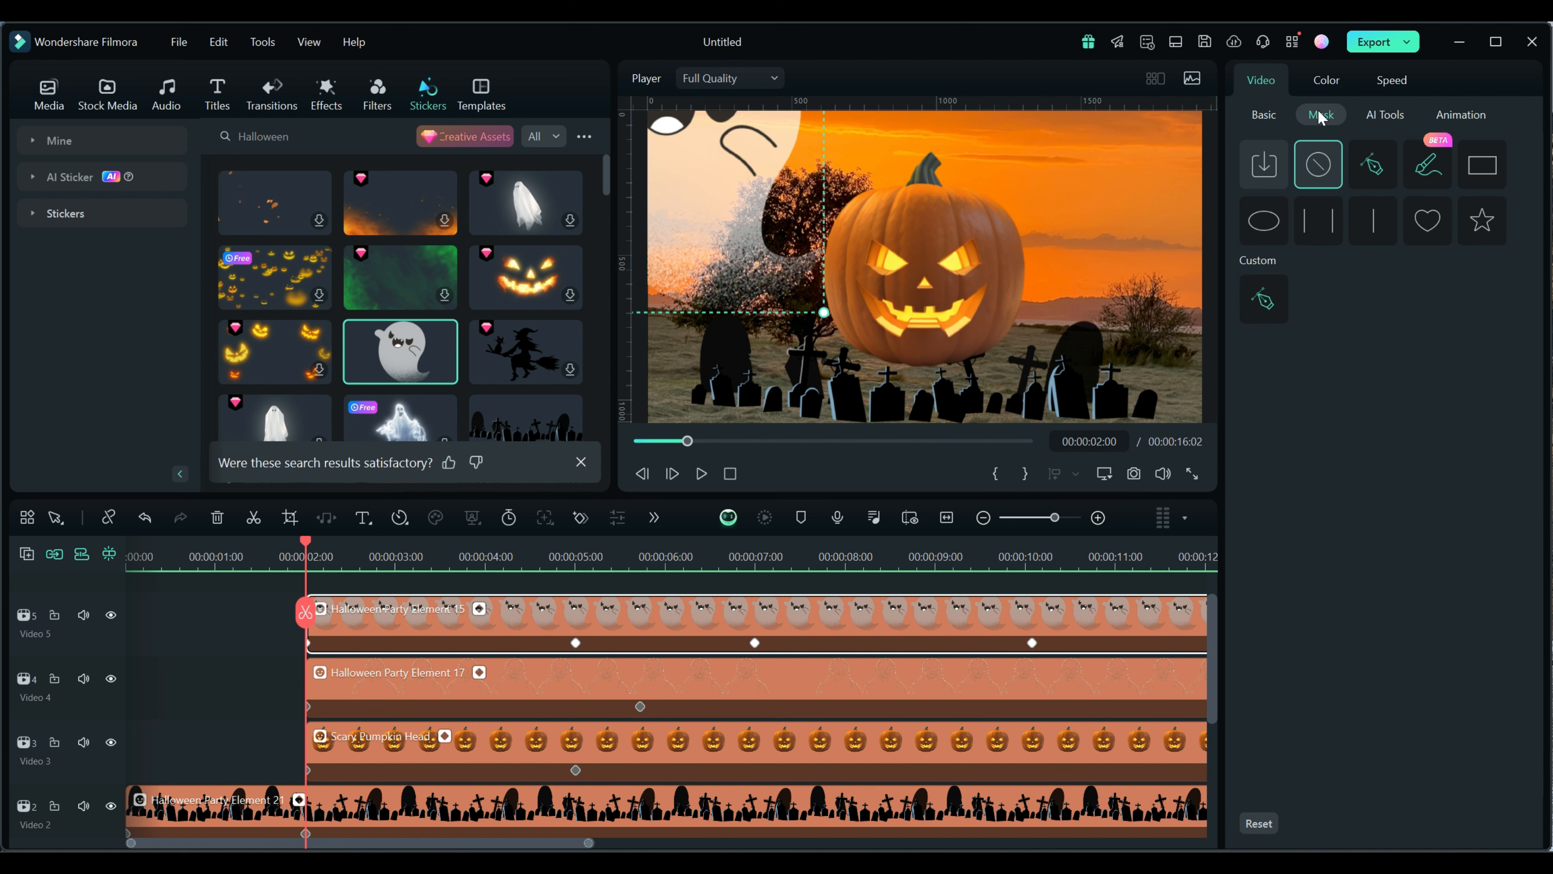
click(1388, 114)
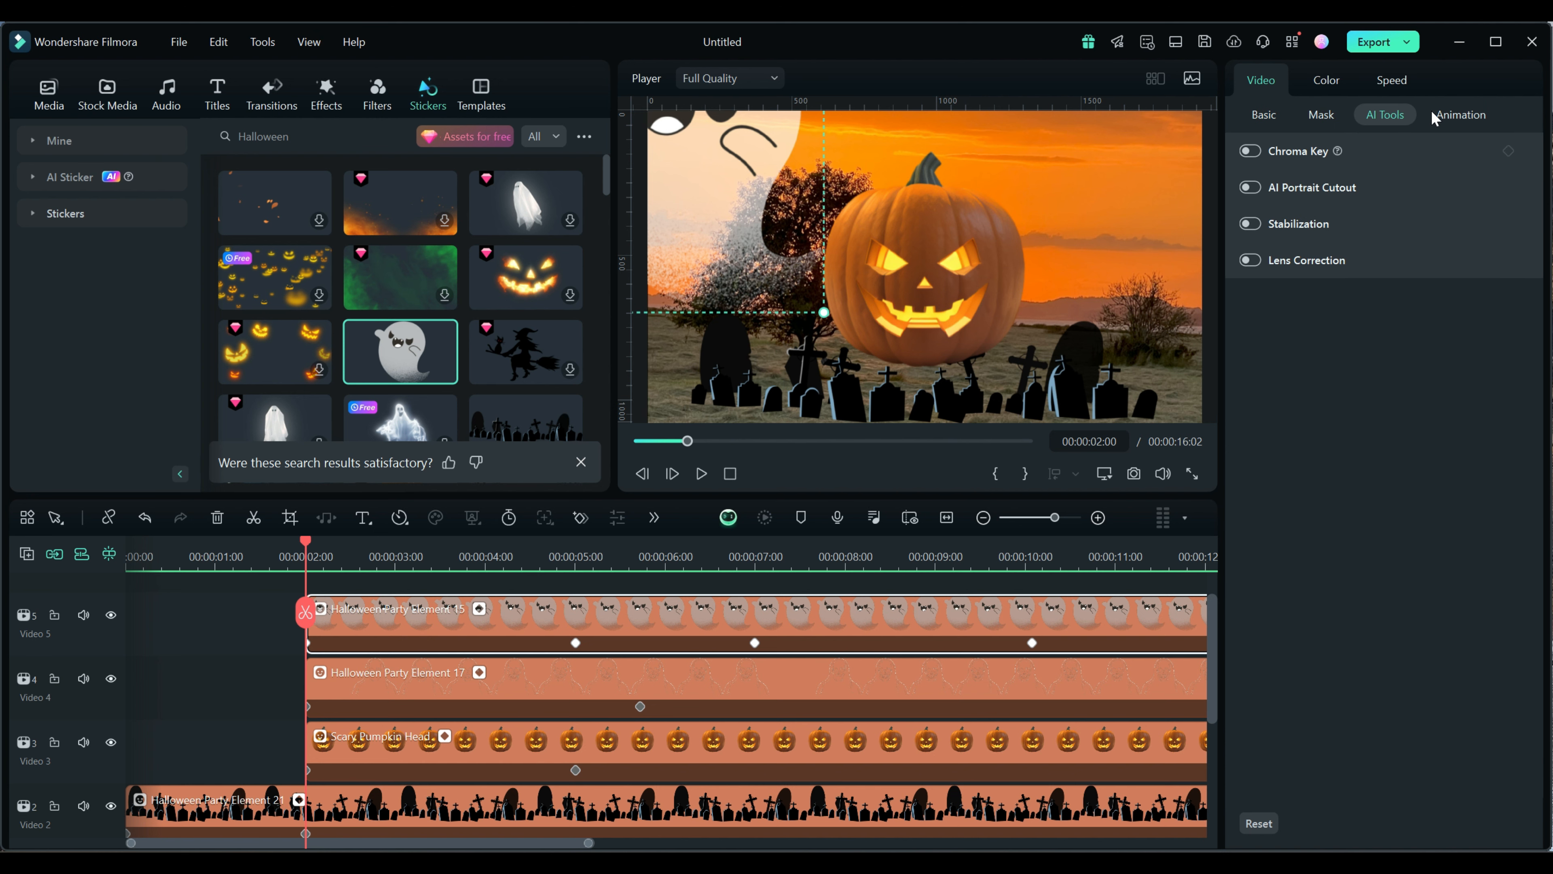
click(1361, 268)
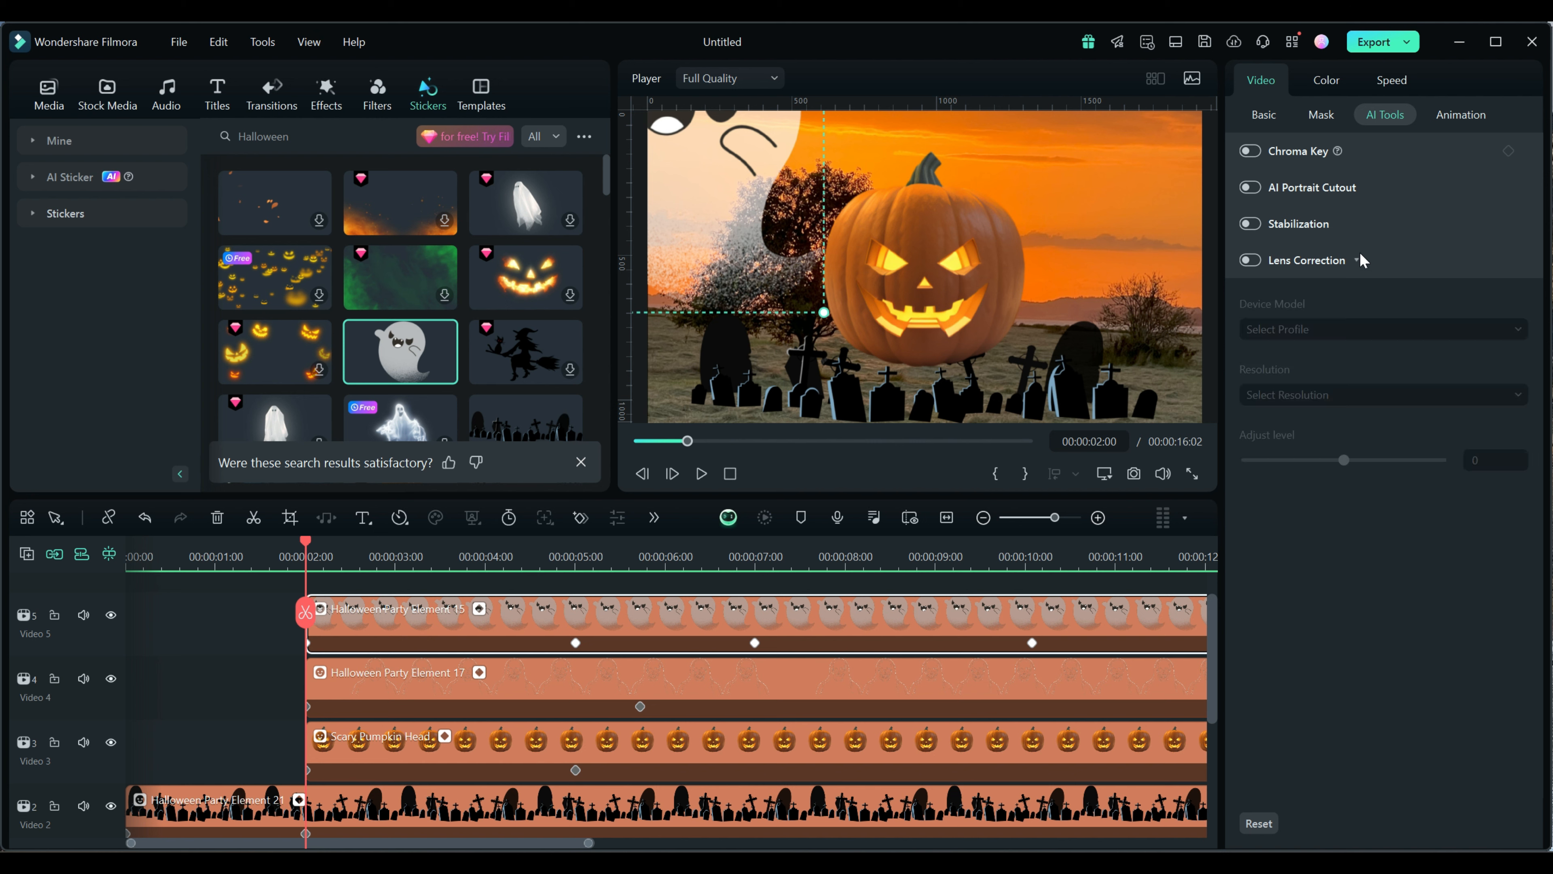
Step: Examine the ghost clip's AI Portrait Cutout, Stabilization and Chroma Key options, preset animations and mask shapes
click(1352, 222)
click(1373, 191)
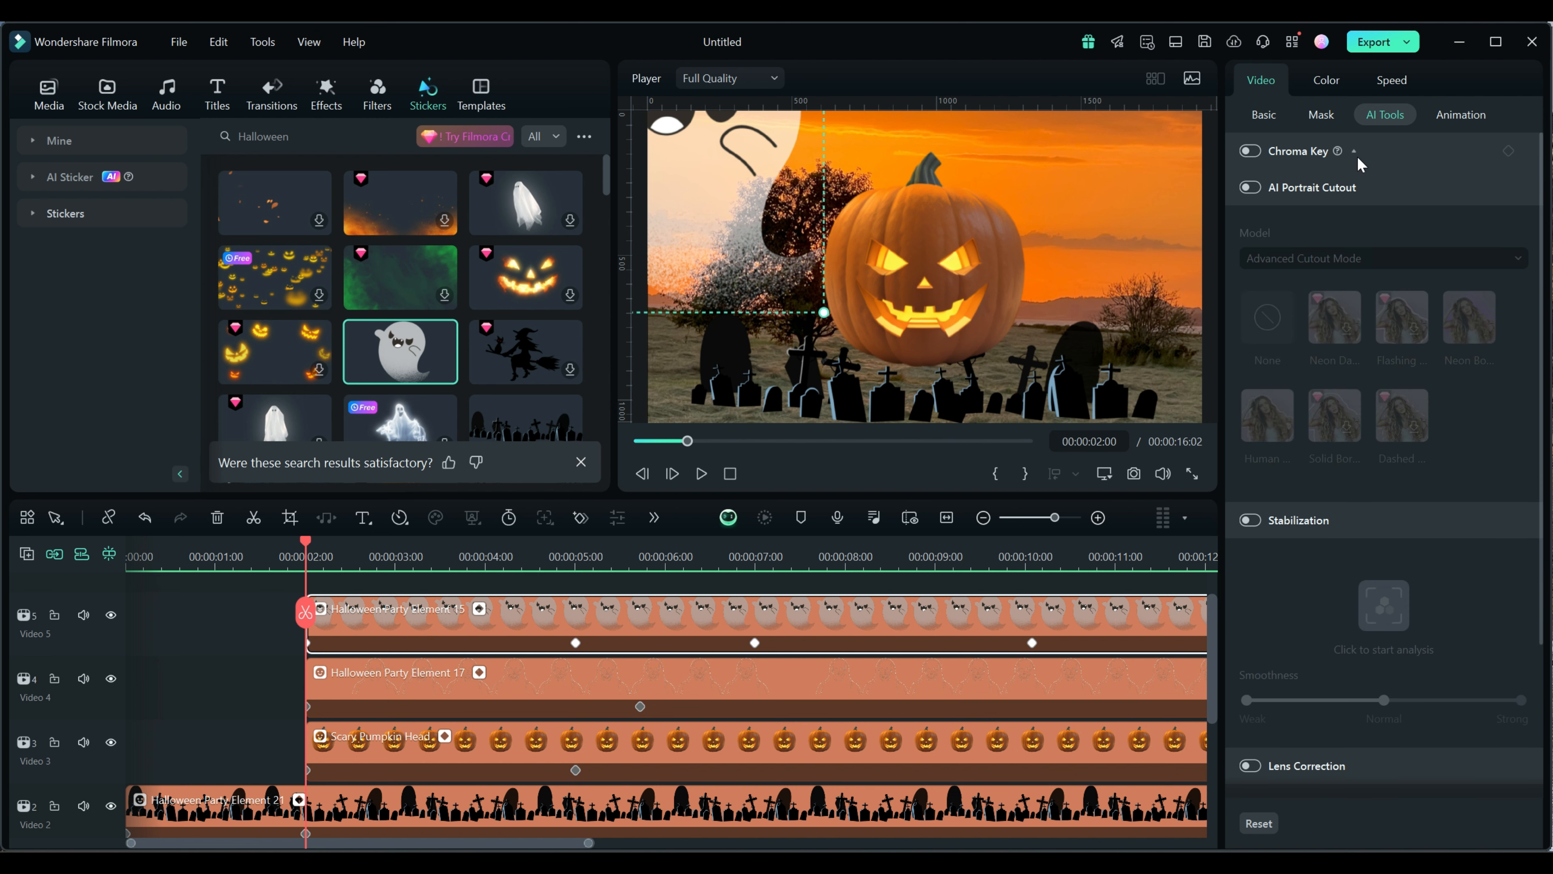
click(1361, 154)
click(1462, 115)
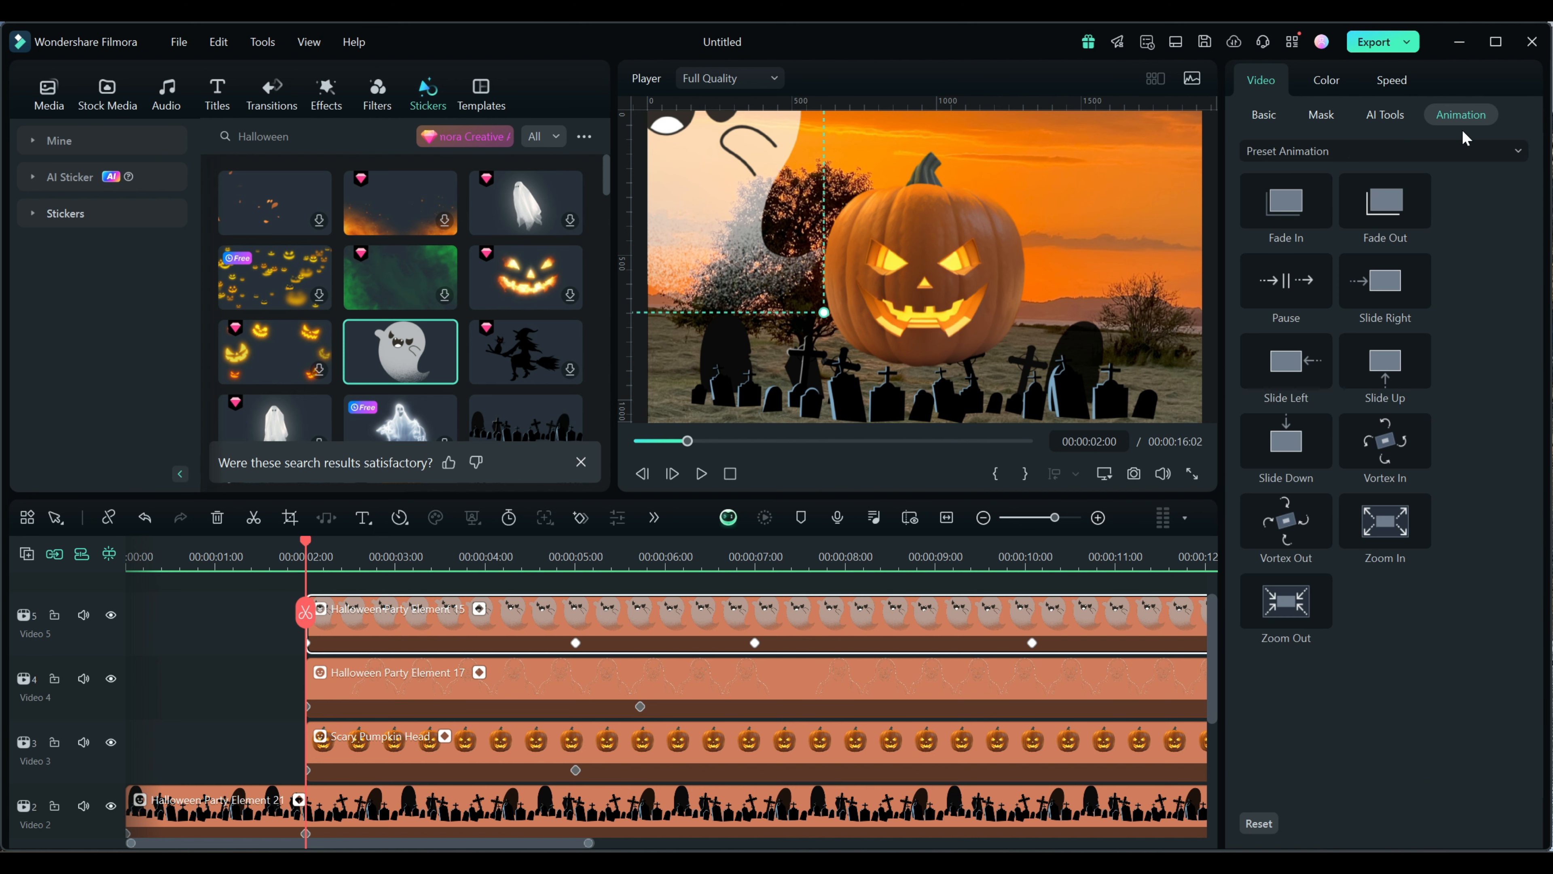
click(1322, 116)
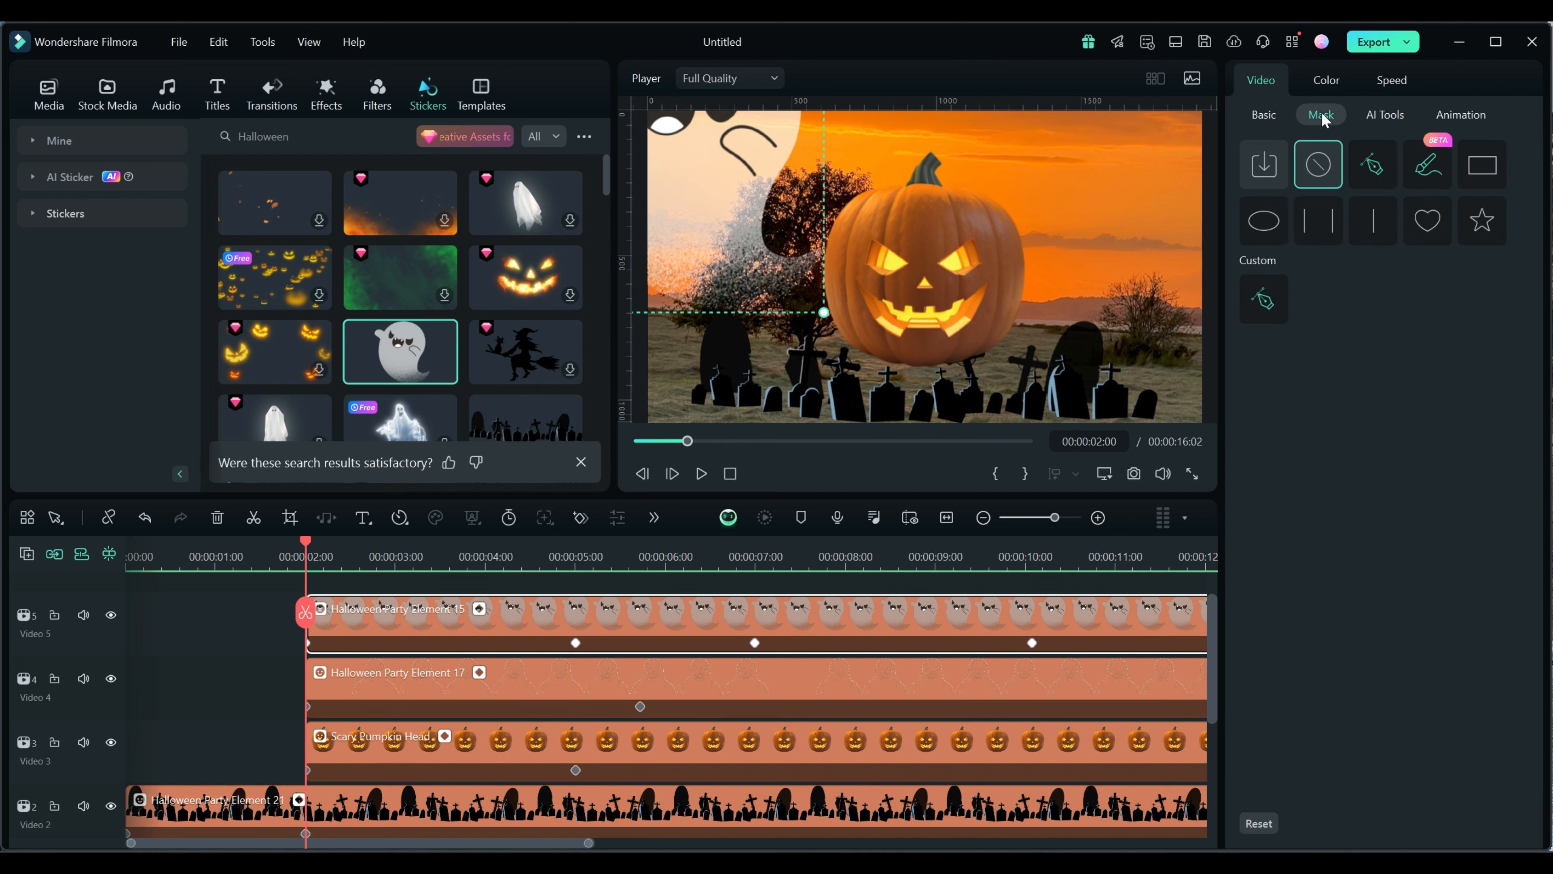
click(1262, 116)
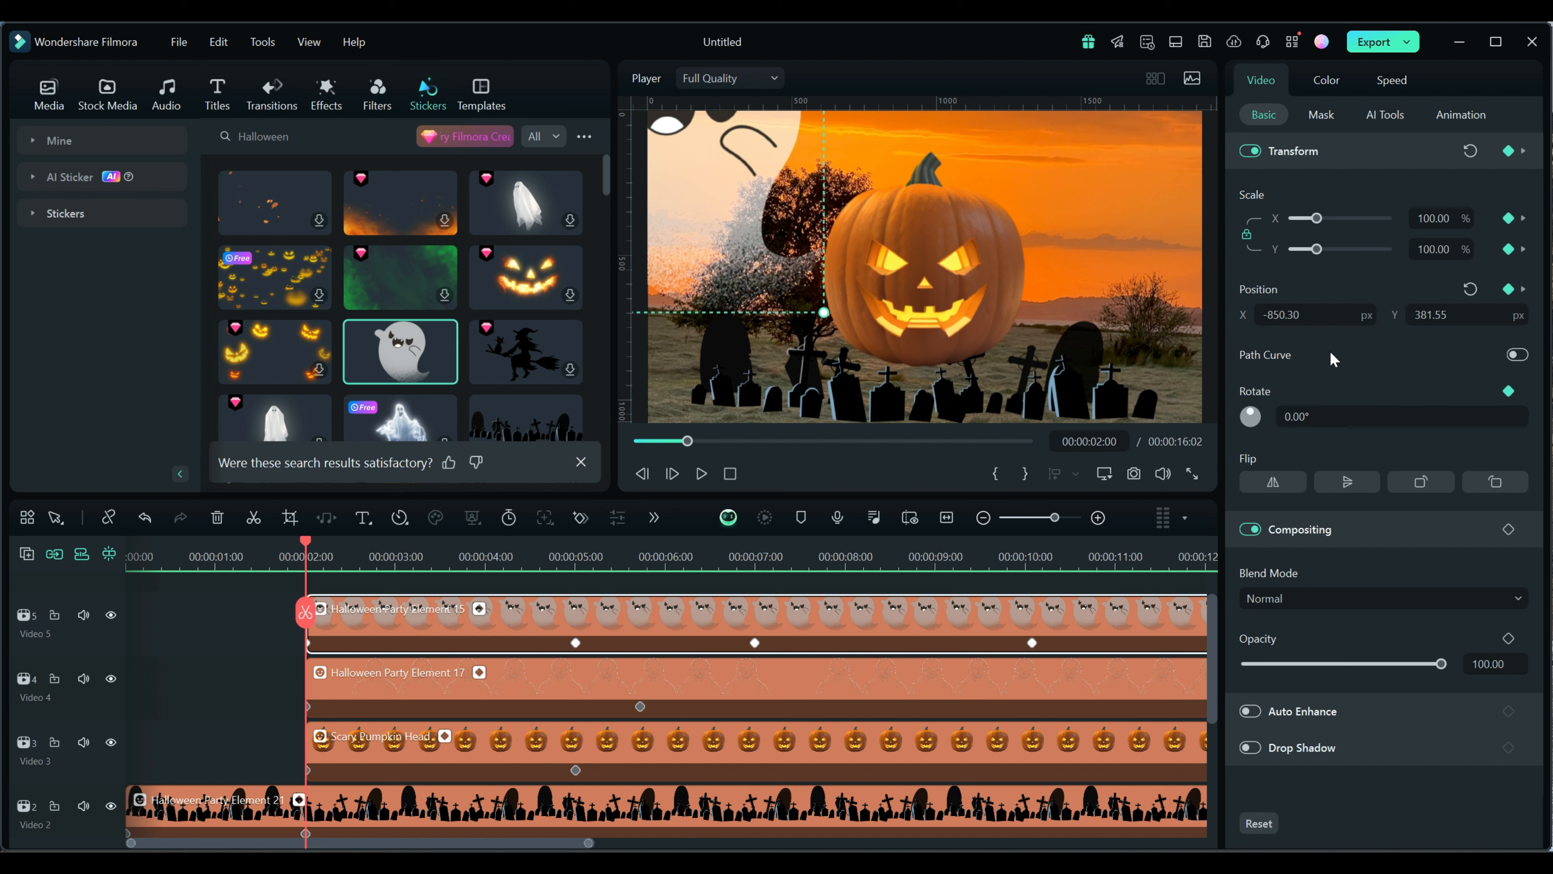
Step: Enable Path Curve for the ghost clip and set its 00:00:07:00 position keyframe type to Curve
click(1517, 356)
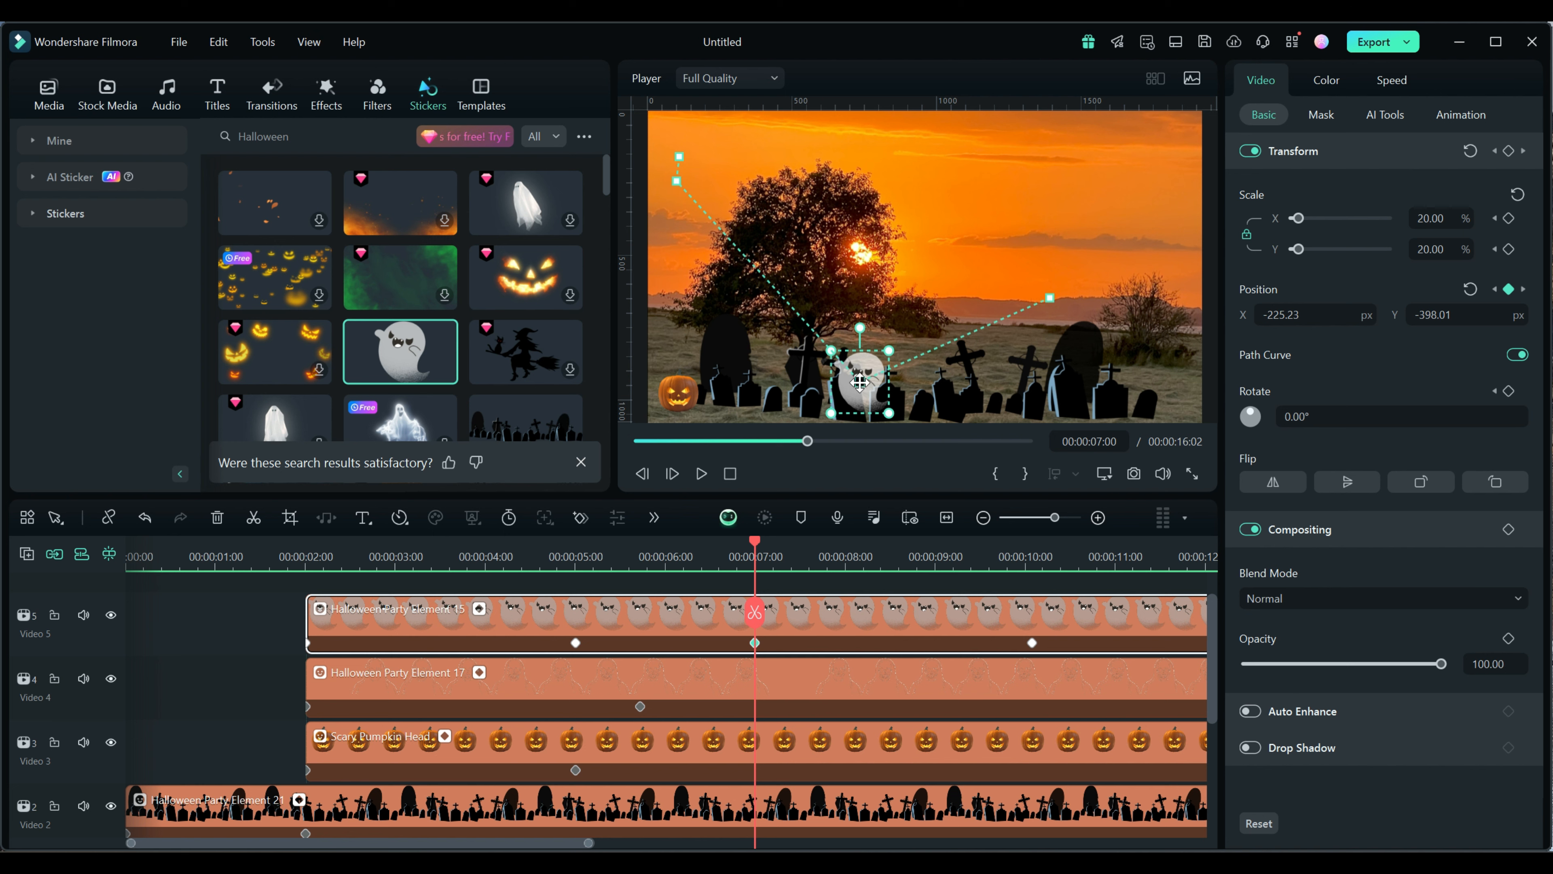
right_click(860, 382)
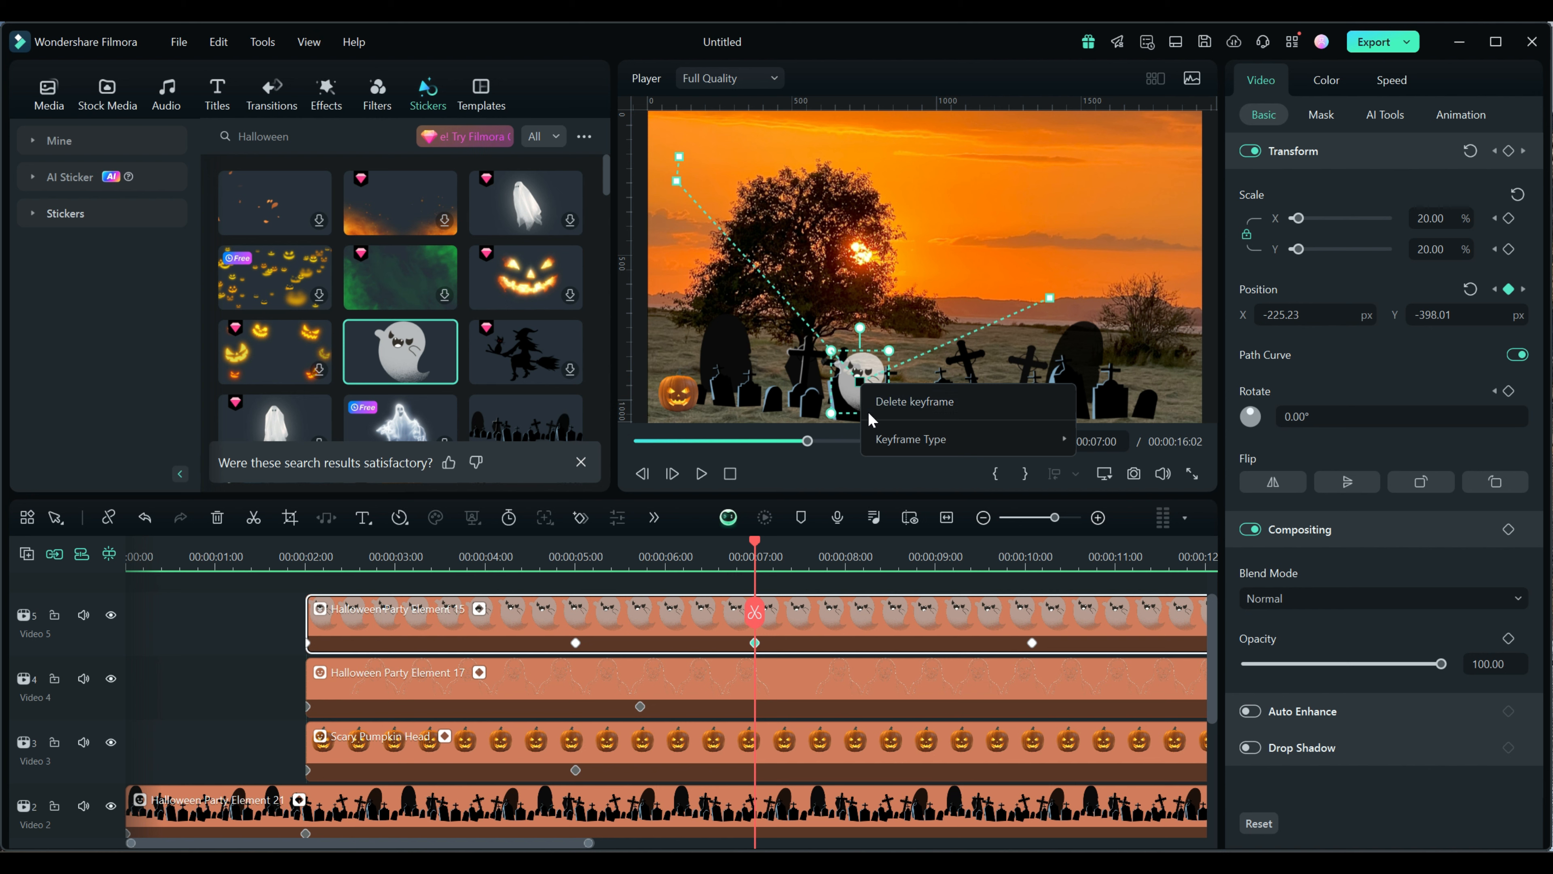
mouse_move(879, 447)
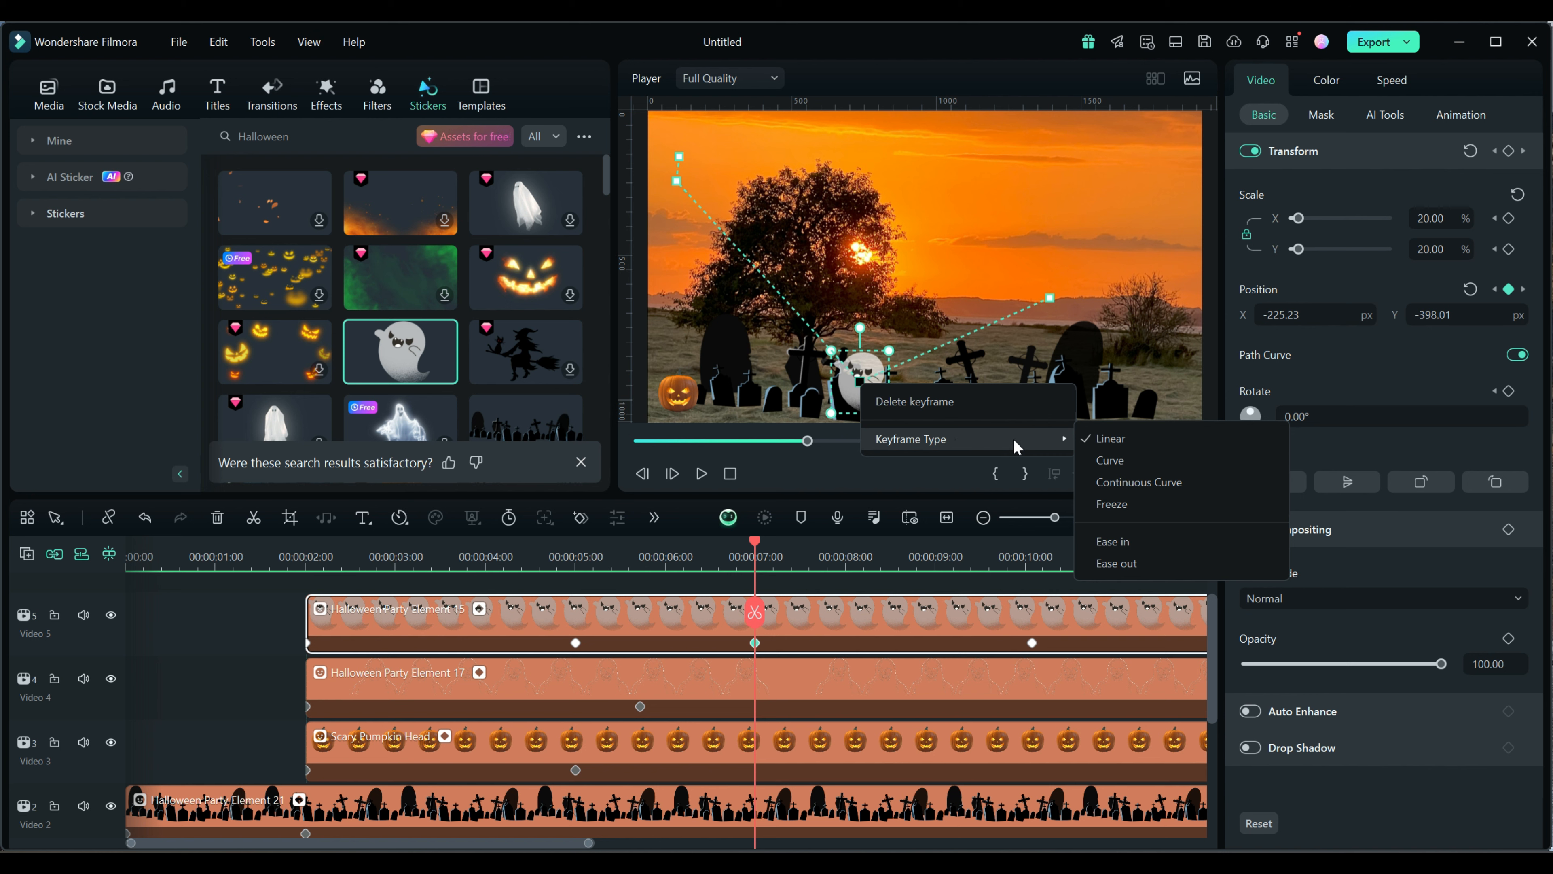
click(1109, 462)
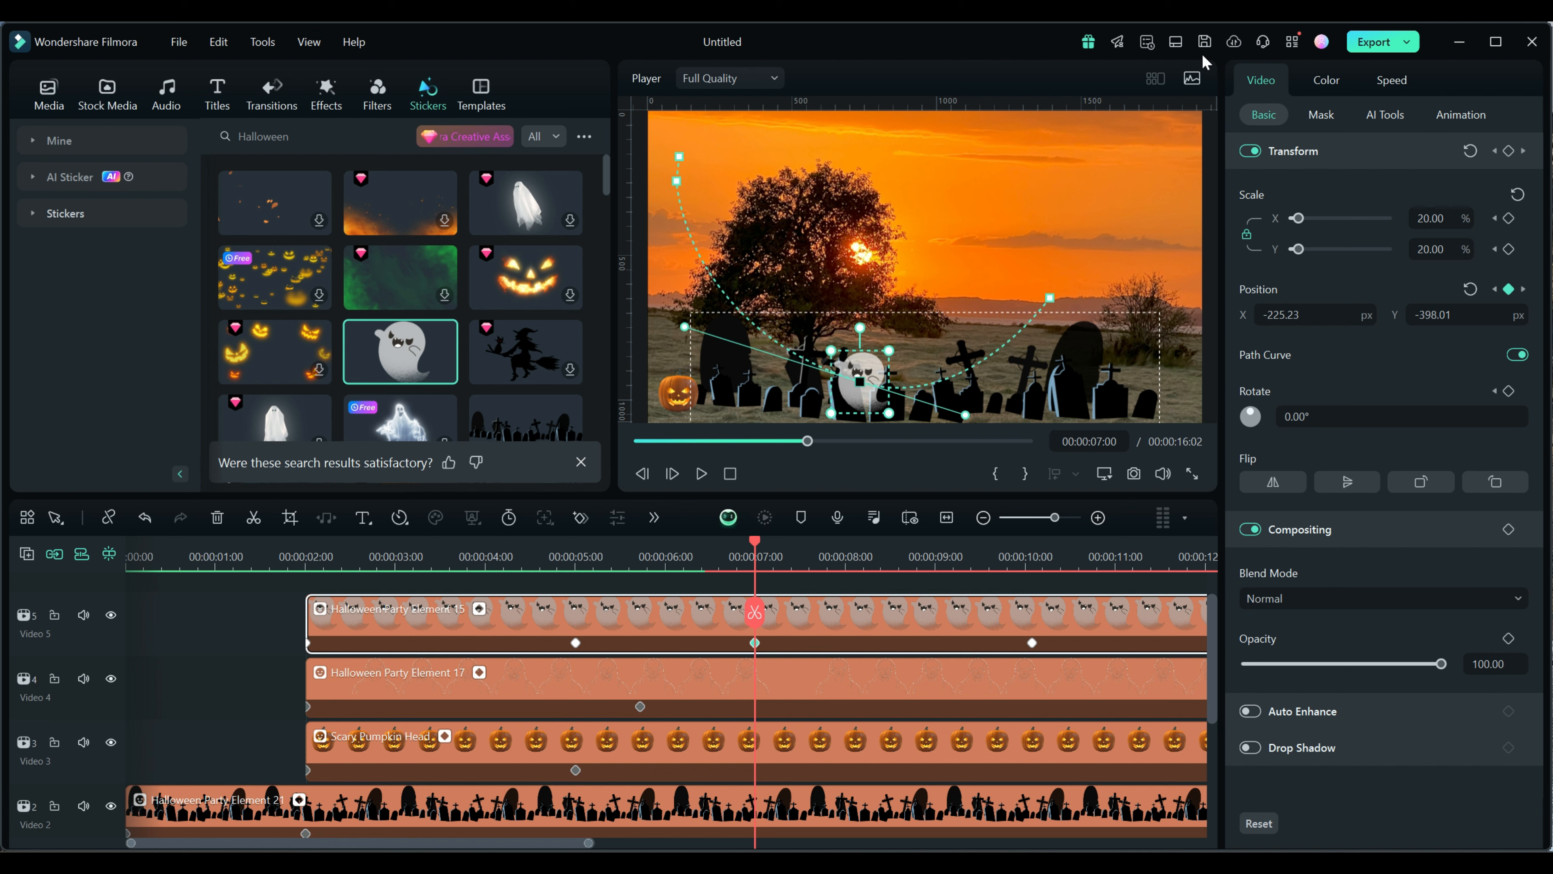
Step: Change the workspace layout to Classic and open the Element 15 ghost clip's properties
click(1174, 43)
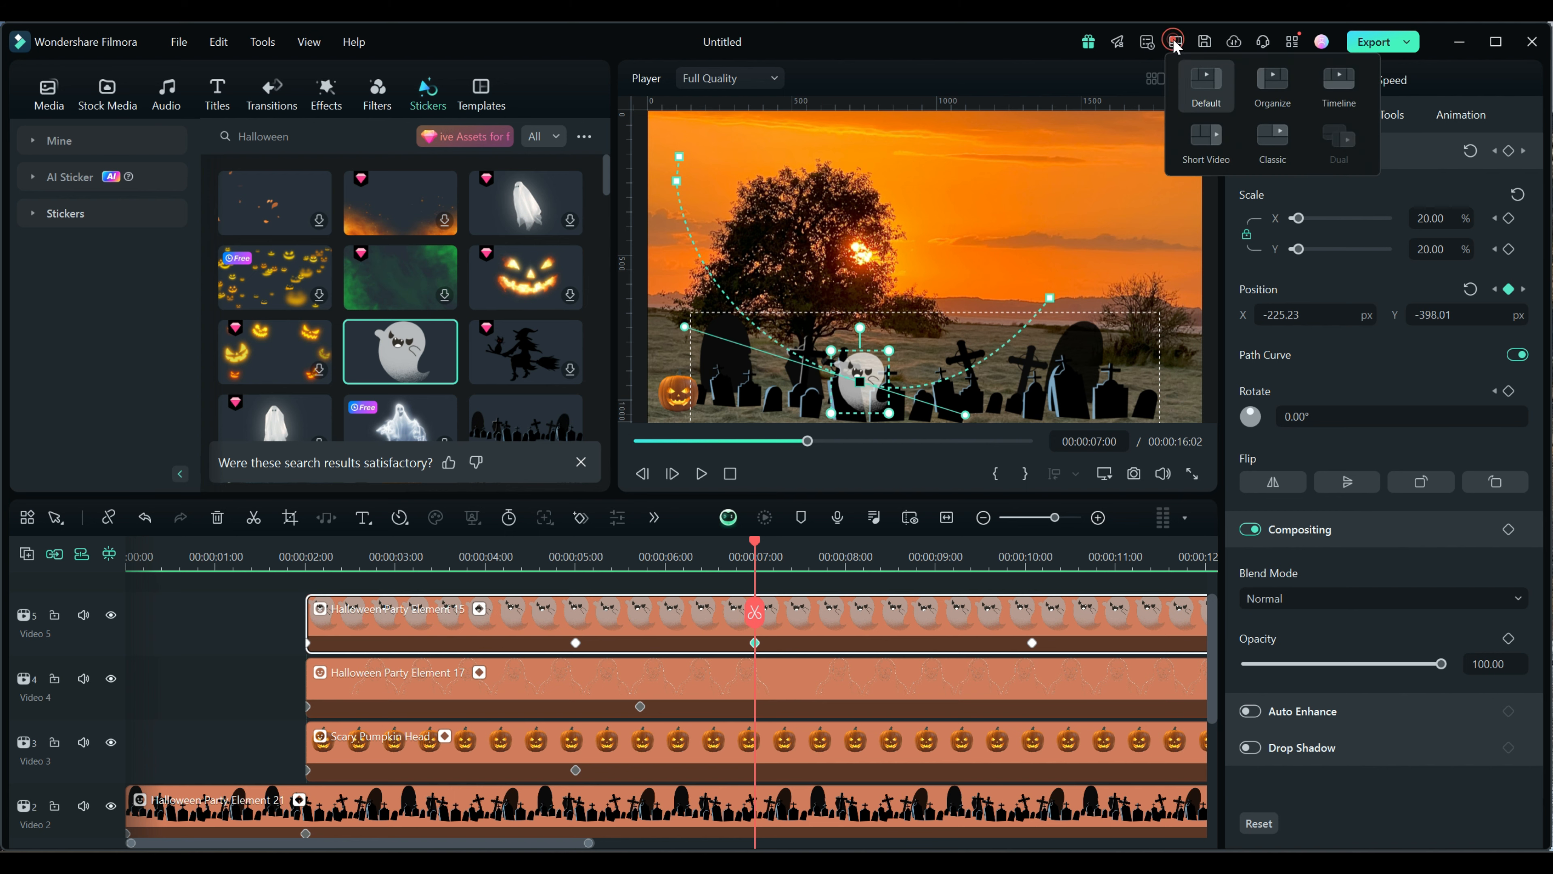
click(1273, 140)
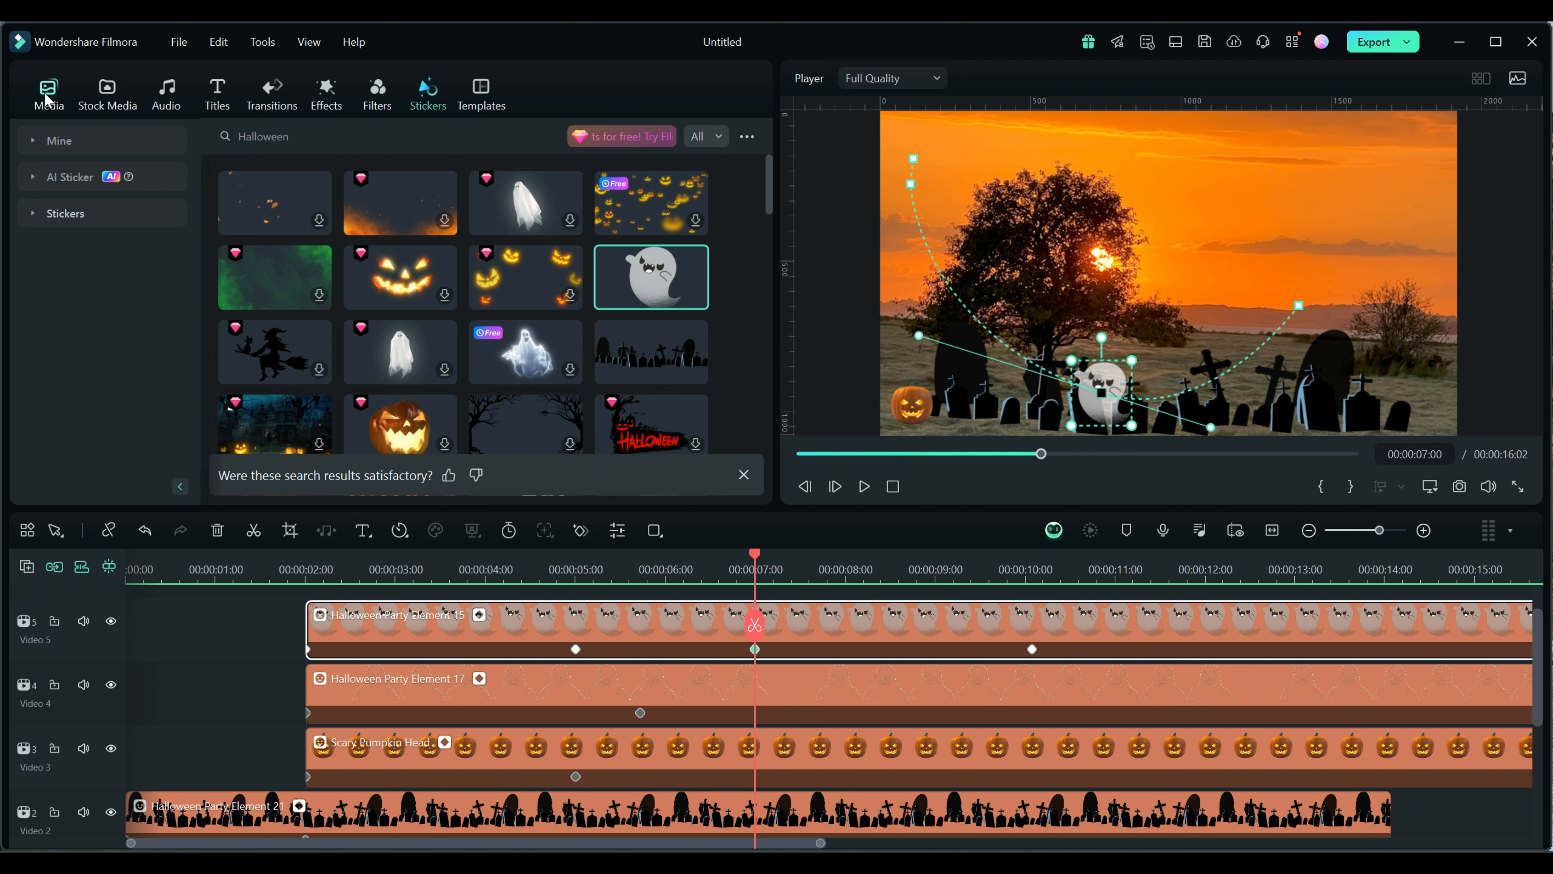
double_click(692, 636)
Step: Examine the ghost clip's compositing, Auto Enhance and transform options in the Classic layout
scroll(530, 382, down, 5)
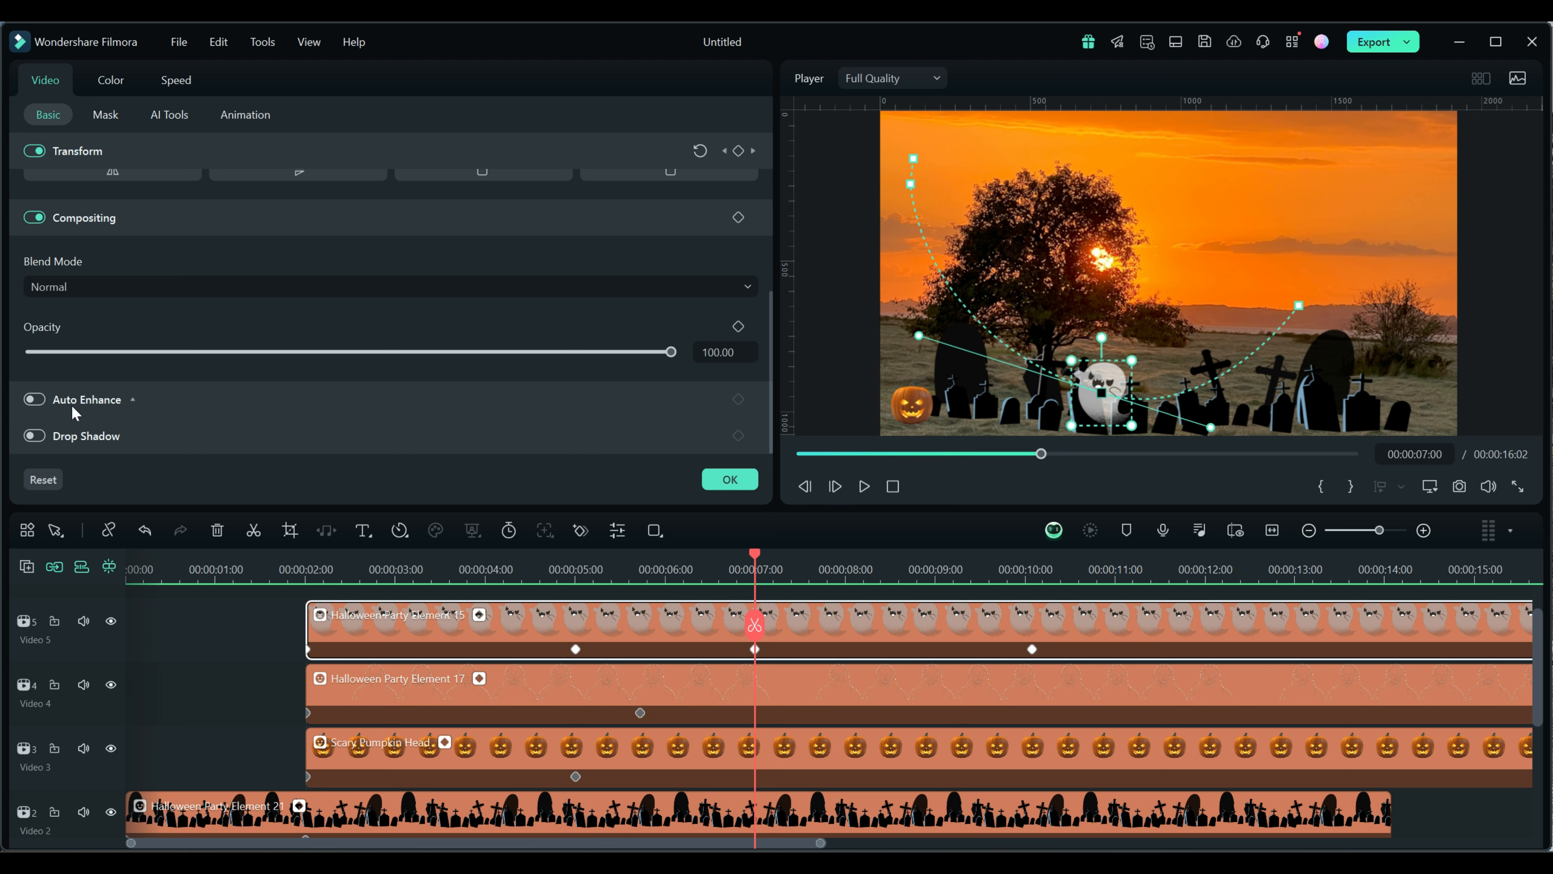
click(134, 400)
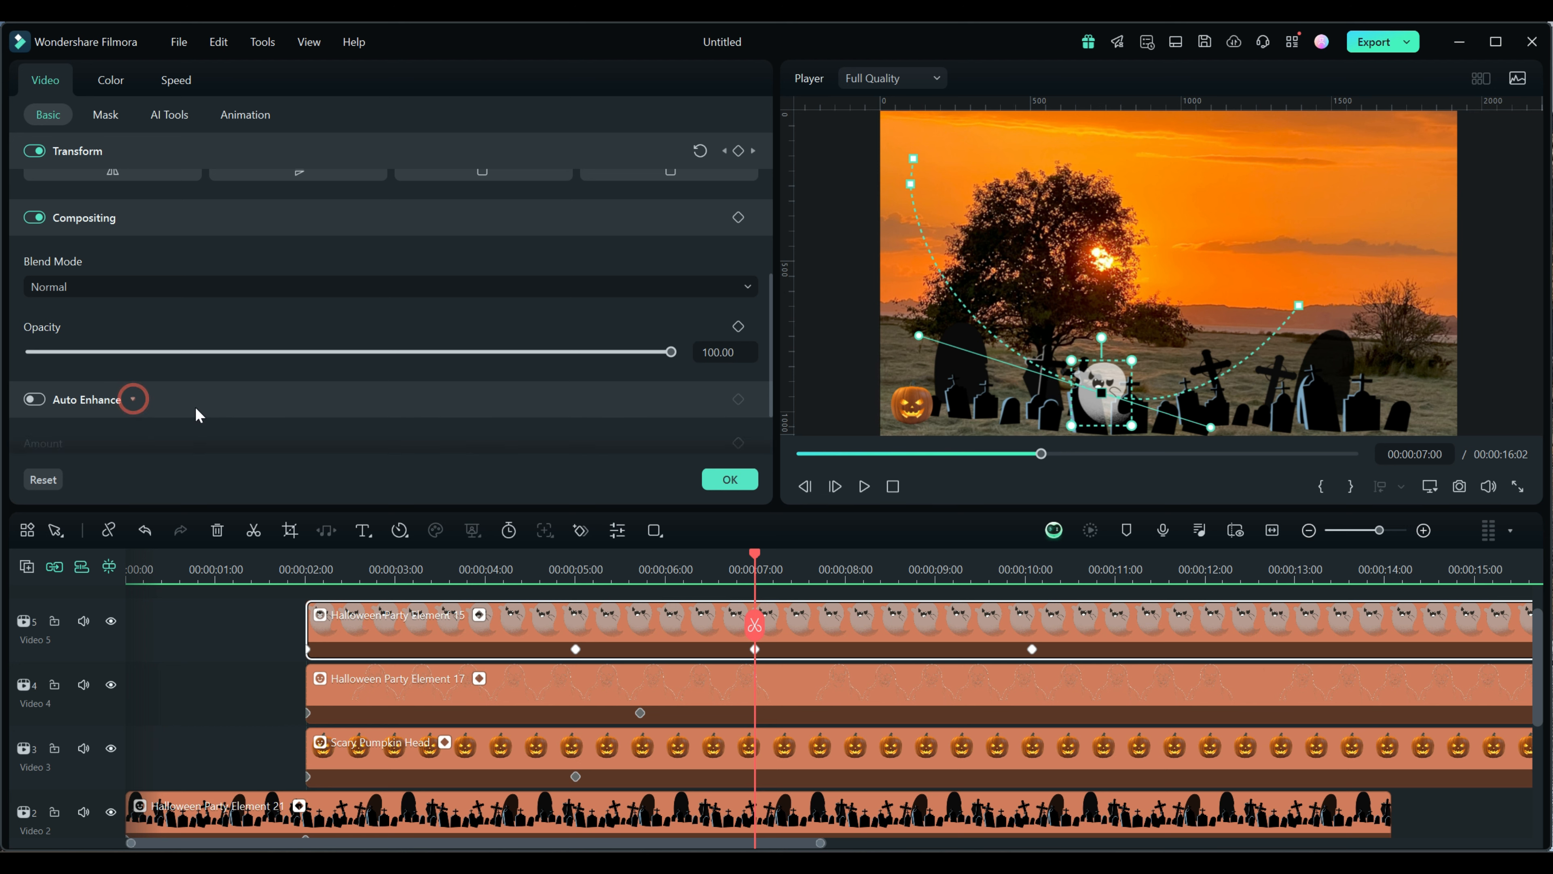
scroll(198, 415, down, 1)
scroll(199, 415, up, 5)
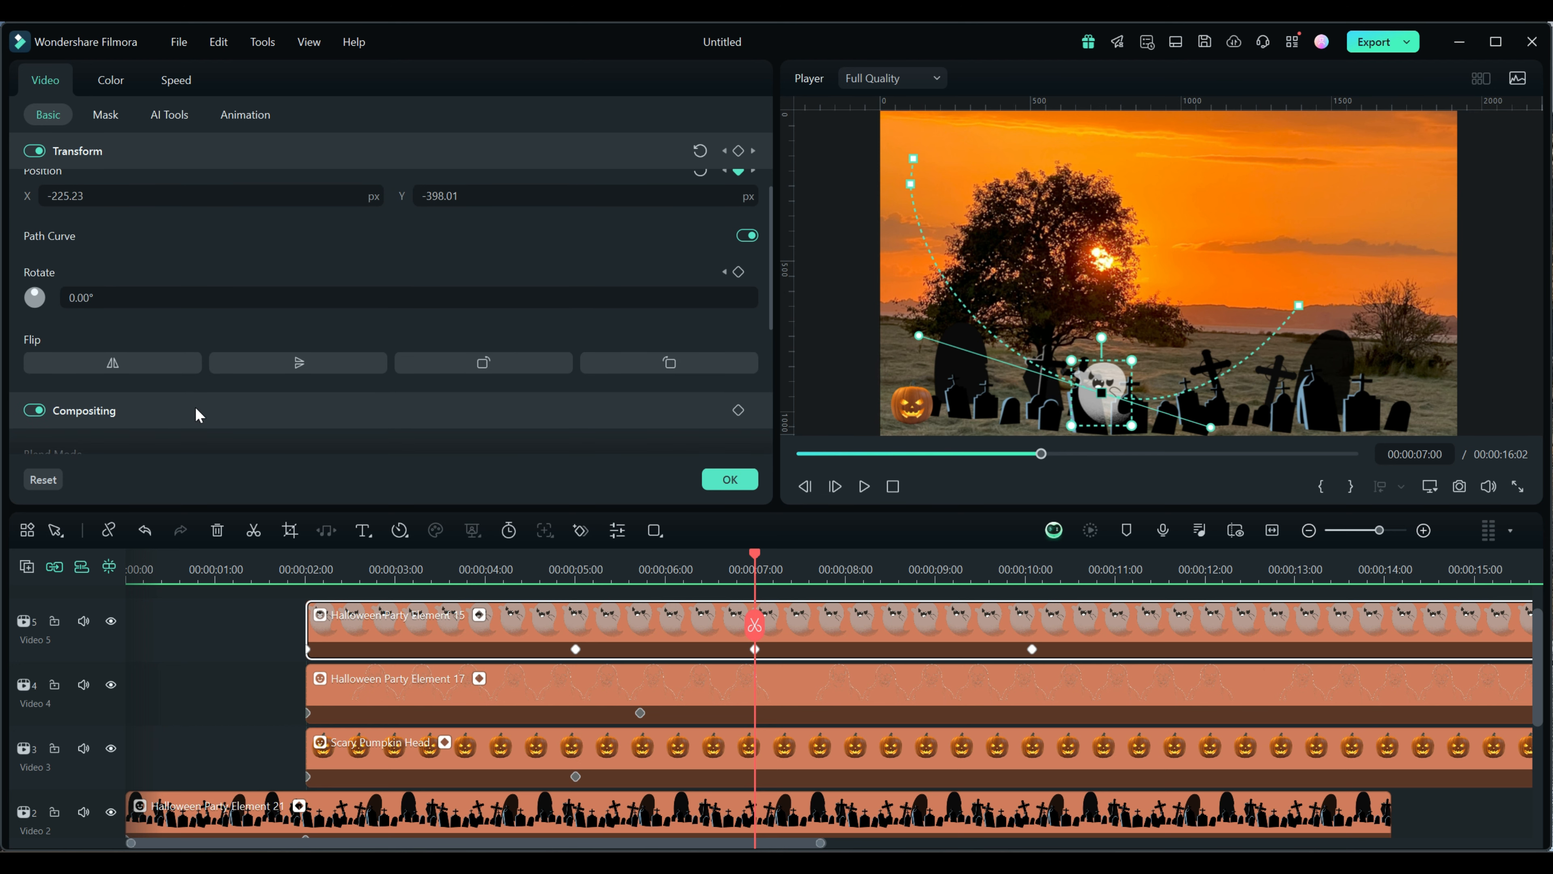
scroll(501, 243, up, 2)
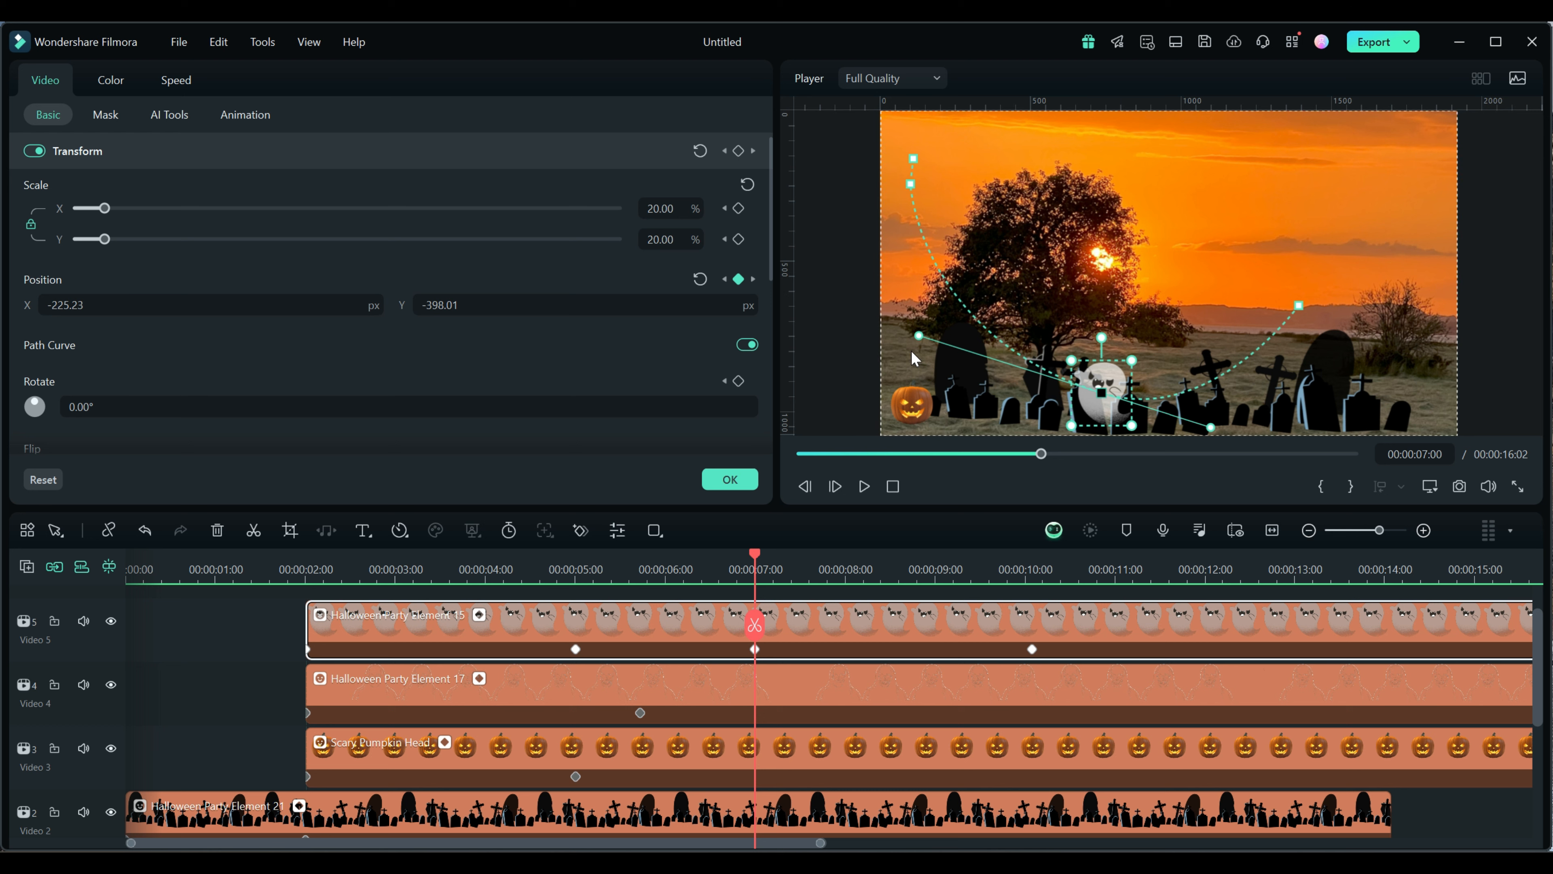
Step: Reshape the ghost's path at 00:00:07:00 by moving its left curve handle outward and down and its right handle up, and preview from the start
mouse_move(916, 343)
mouse_down()
mouse_move(920, 367)
mouse_move(939, 315)
mouse_move(905, 354)
mouse_up()
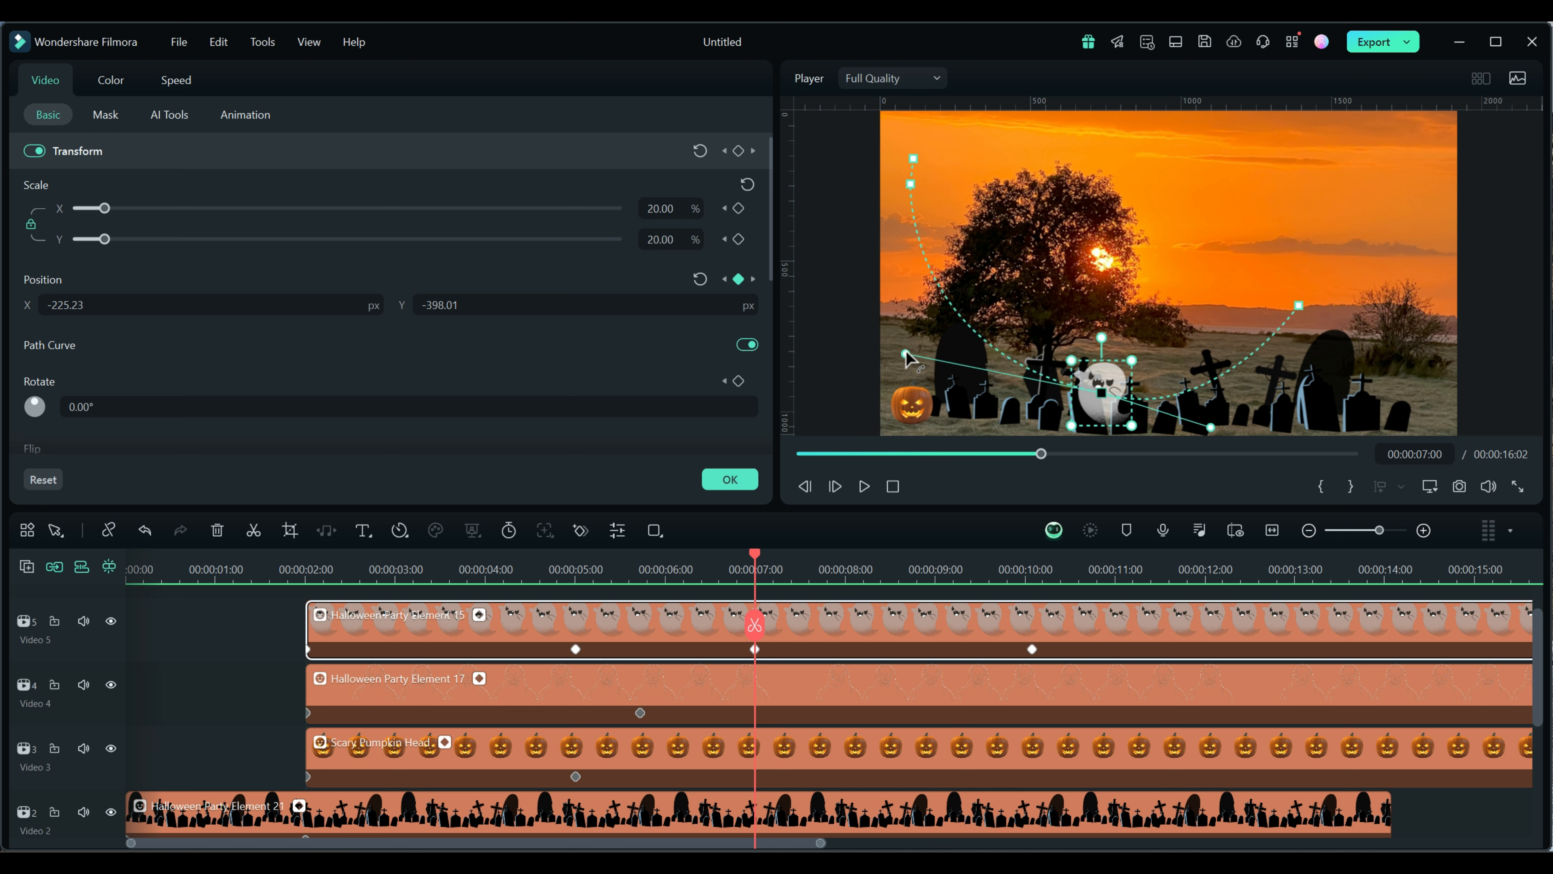
drag(1212, 427, 1227, 401)
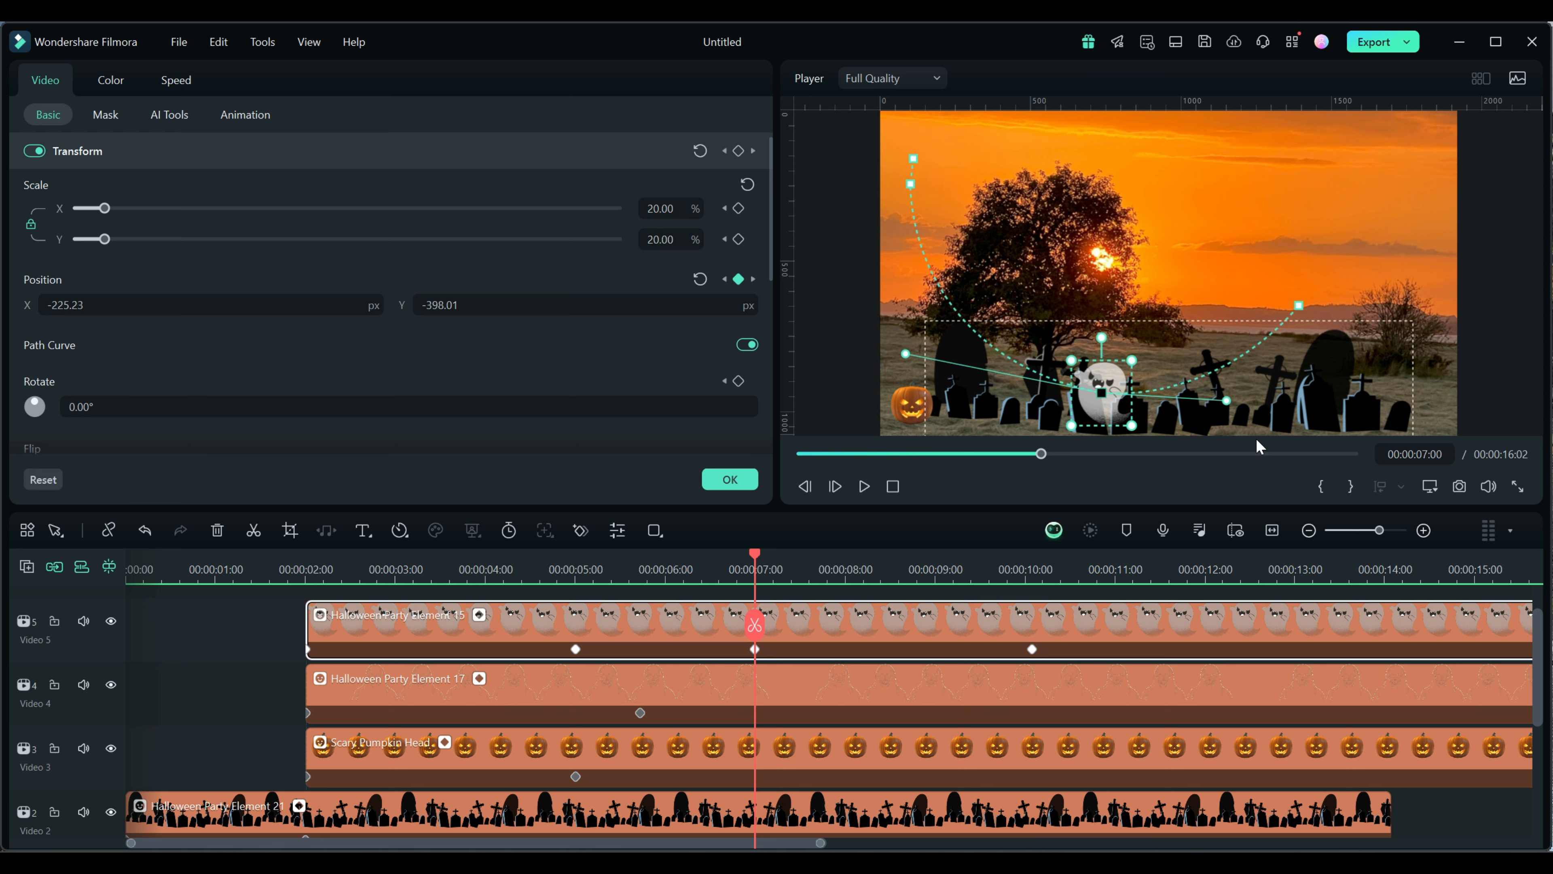
click(893, 487)
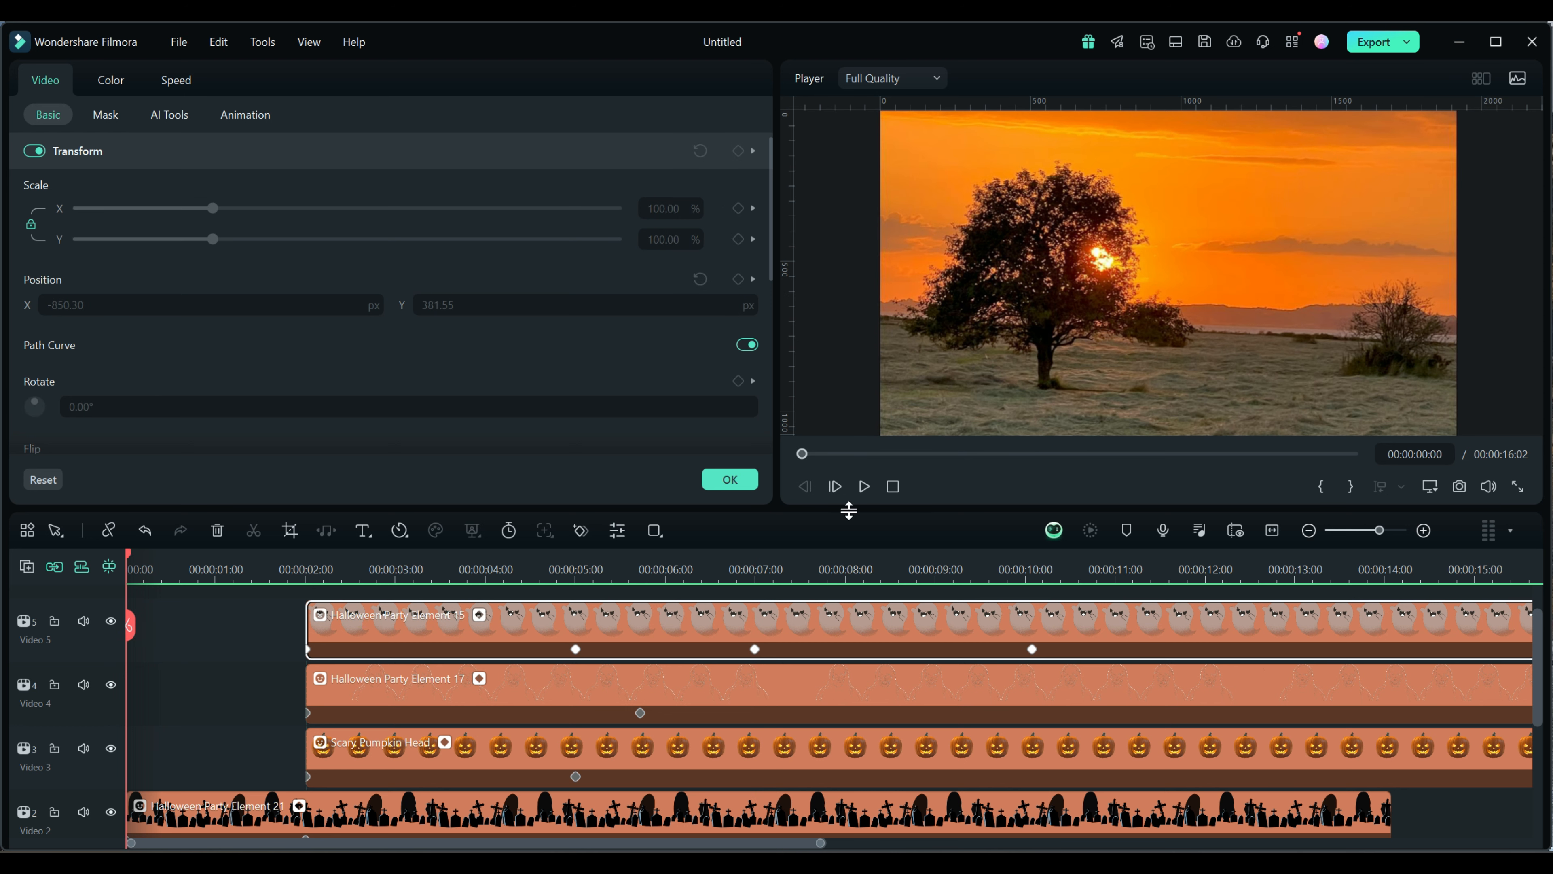
click(864, 487)
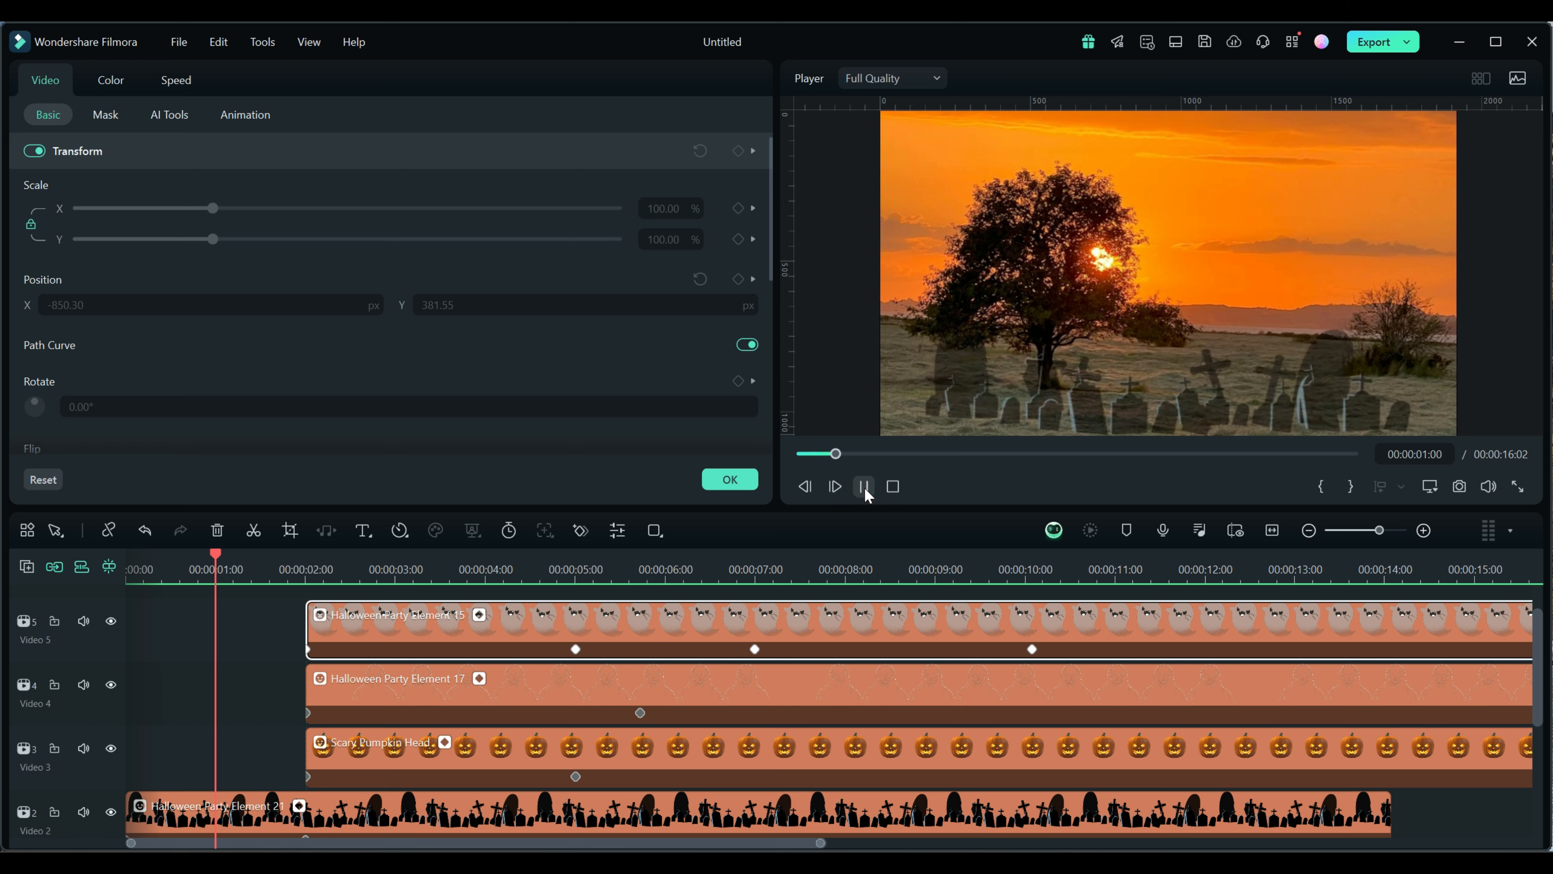